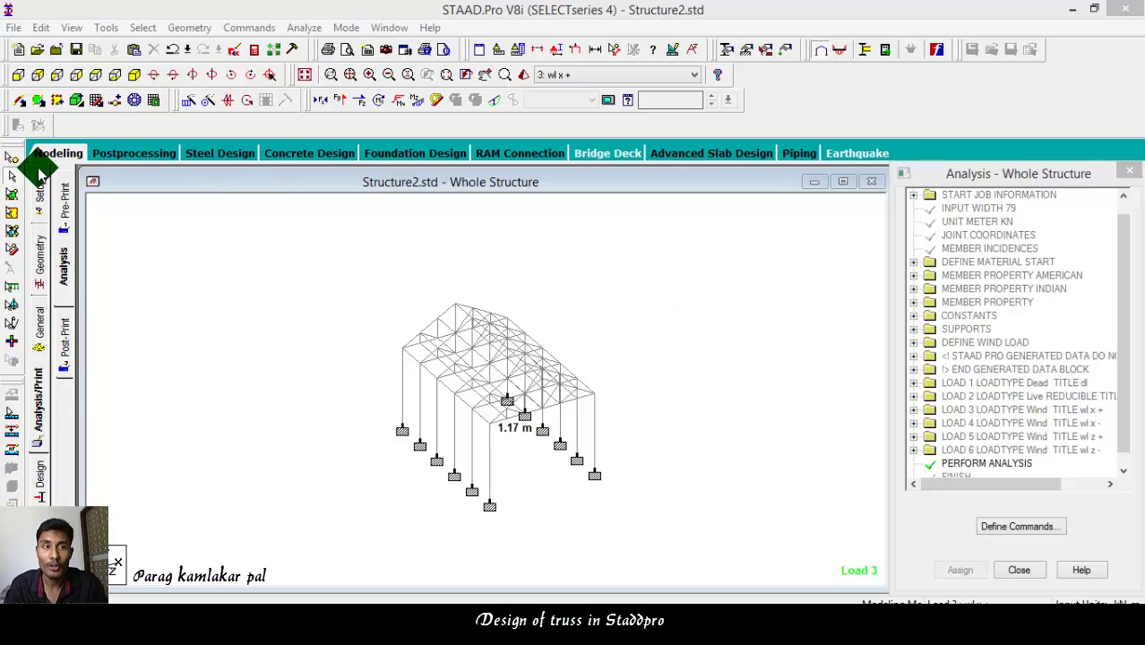
Open post-processing results for all six load cases and show the Bending Y and shear diagrams.
{"action": "left_click", "coordinate": [153, 158]}
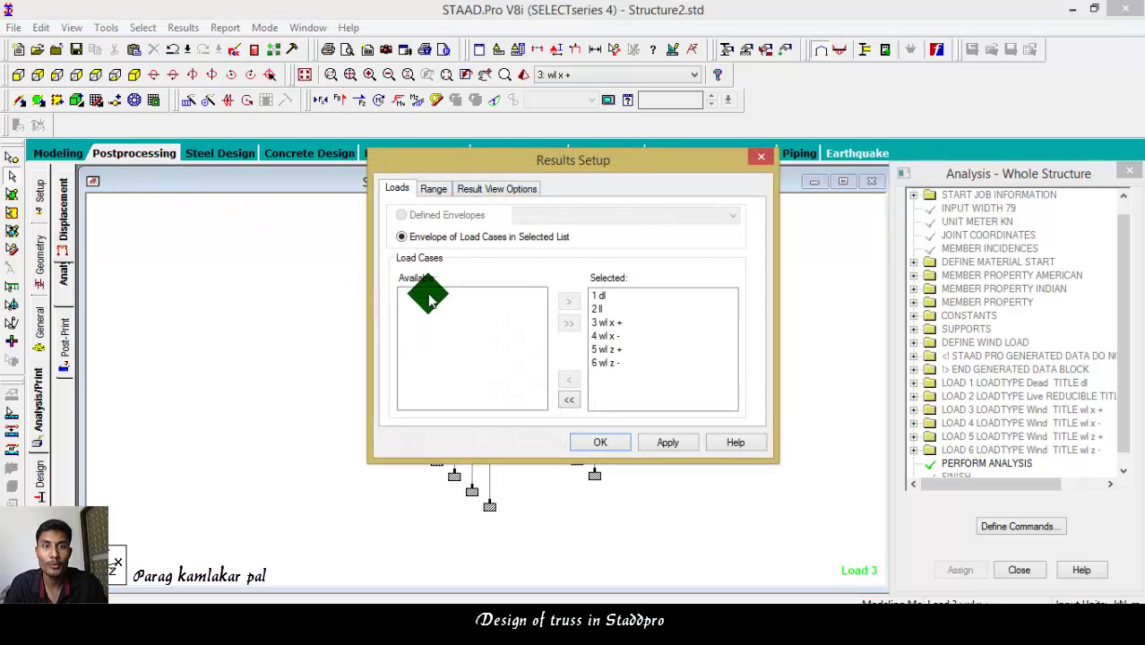
{"action": "left_click", "coordinate": [598, 442]}
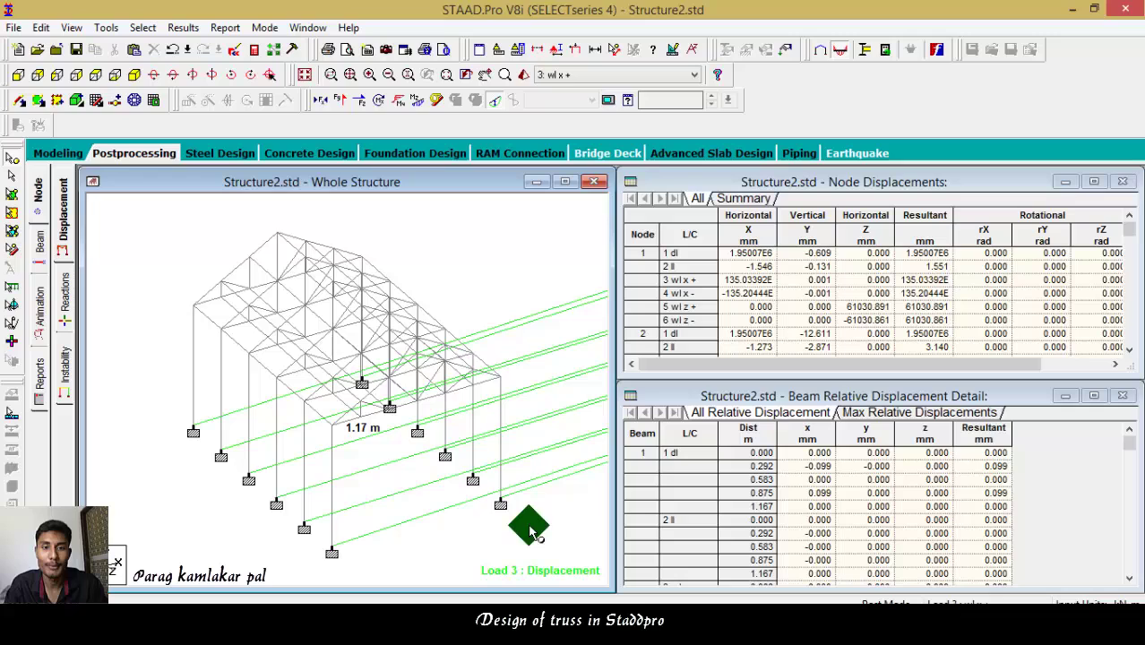
{"action": "left_click", "coordinate": [494, 101]}
{"action": "left_click", "coordinate": [401, 101]}
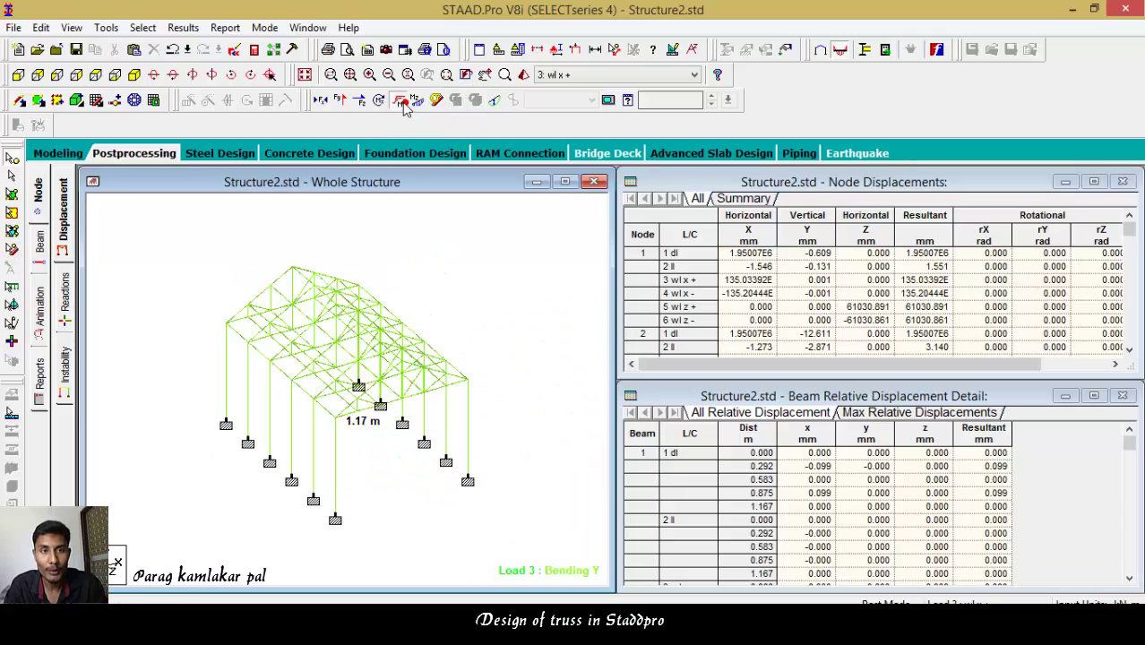
{"action": "left_click", "coordinate": [360, 101]}
{"action": "left_click", "coordinate": [342, 101]}
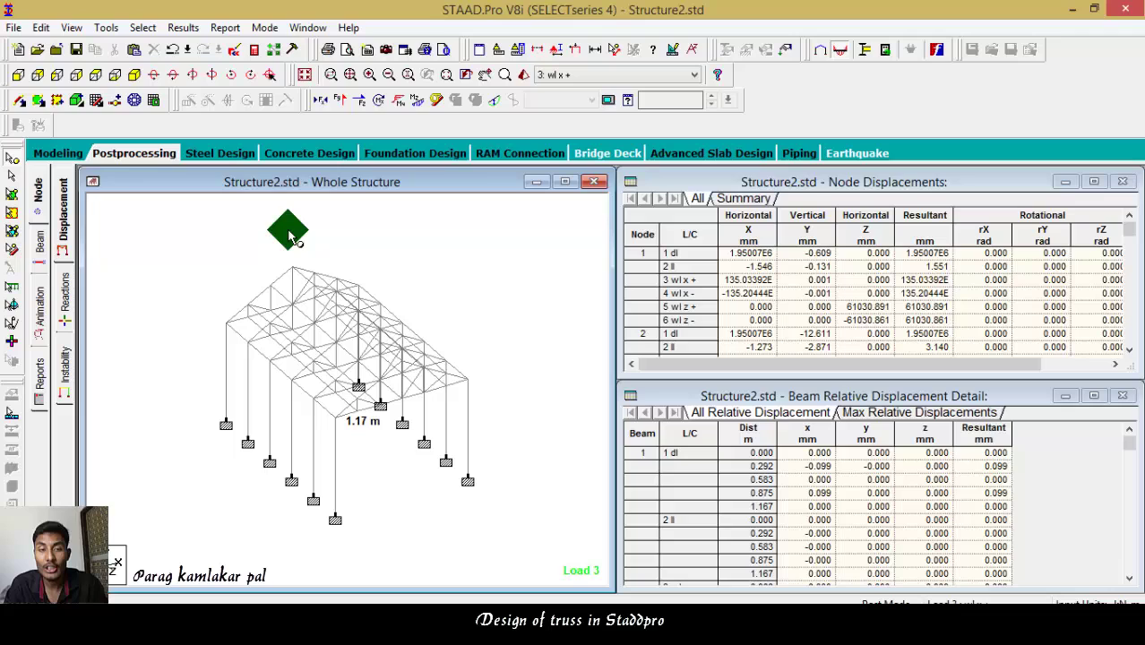
Annotate beam results with maximum bending, shear, displacement and combined stress, accepting each diagram warning.
{"action": "left_click", "coordinate": [181, 28]}
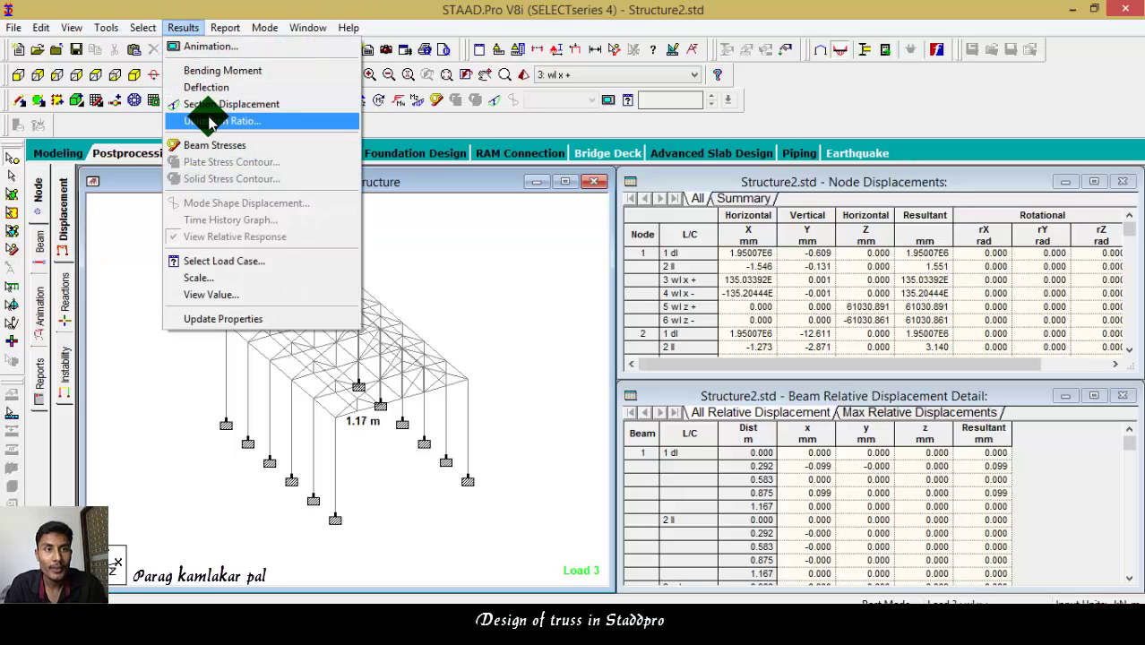
{"action": "left_click", "coordinate": [215, 294]}
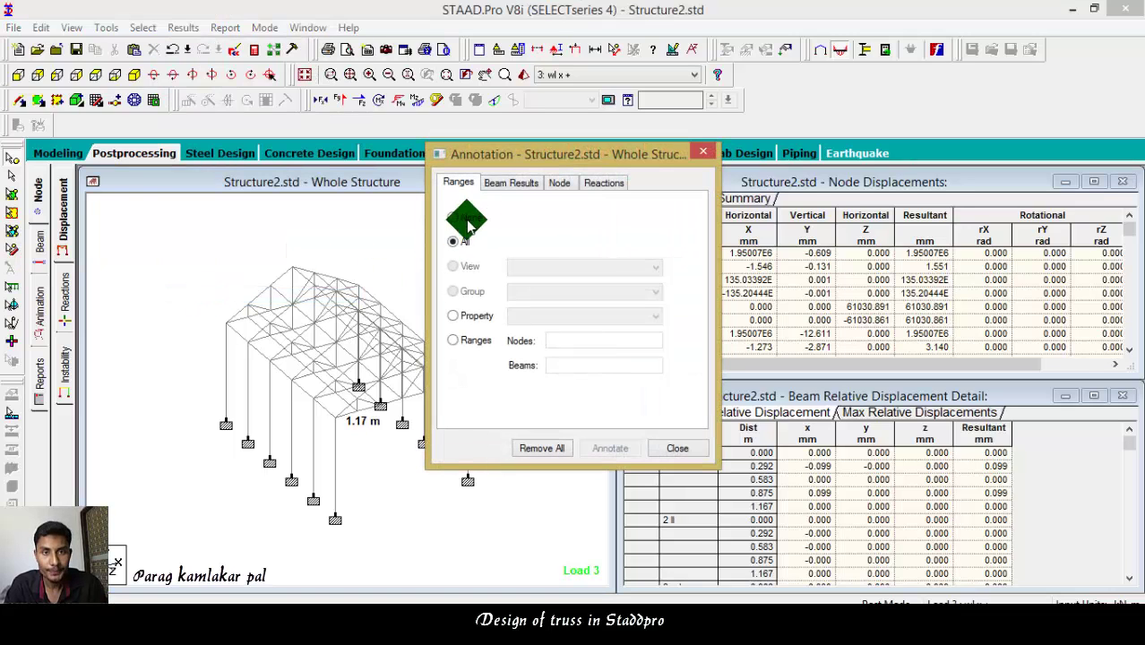
{"action": "left_click", "coordinate": [508, 183]}
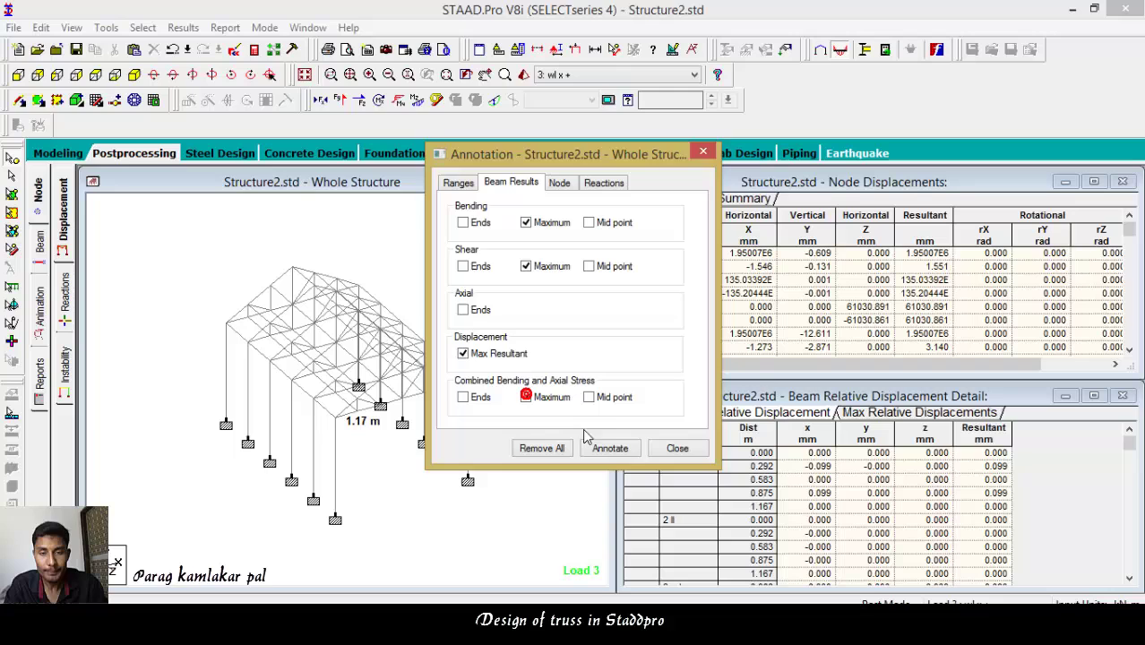
{"action": "left_click", "coordinate": [610, 447]}
{"action": "left_click", "coordinate": [713, 349]}
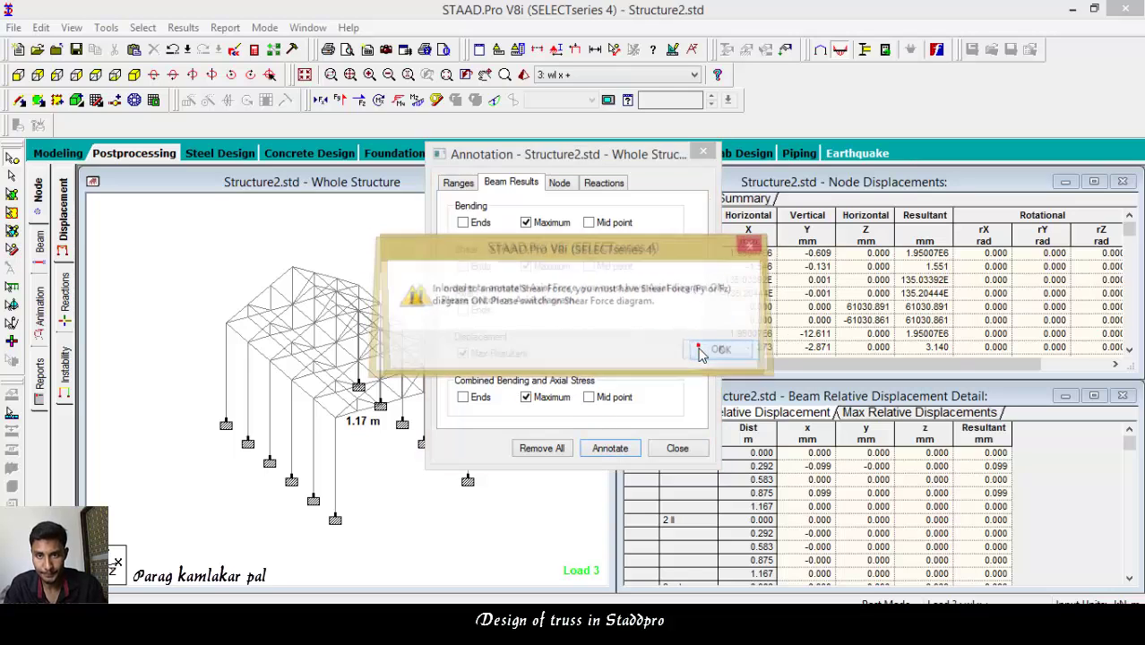
{"action": "left_click", "coordinate": [708, 352]}
{"action": "left_click", "coordinate": [709, 353]}
{"action": "left_click", "coordinate": [709, 353]}
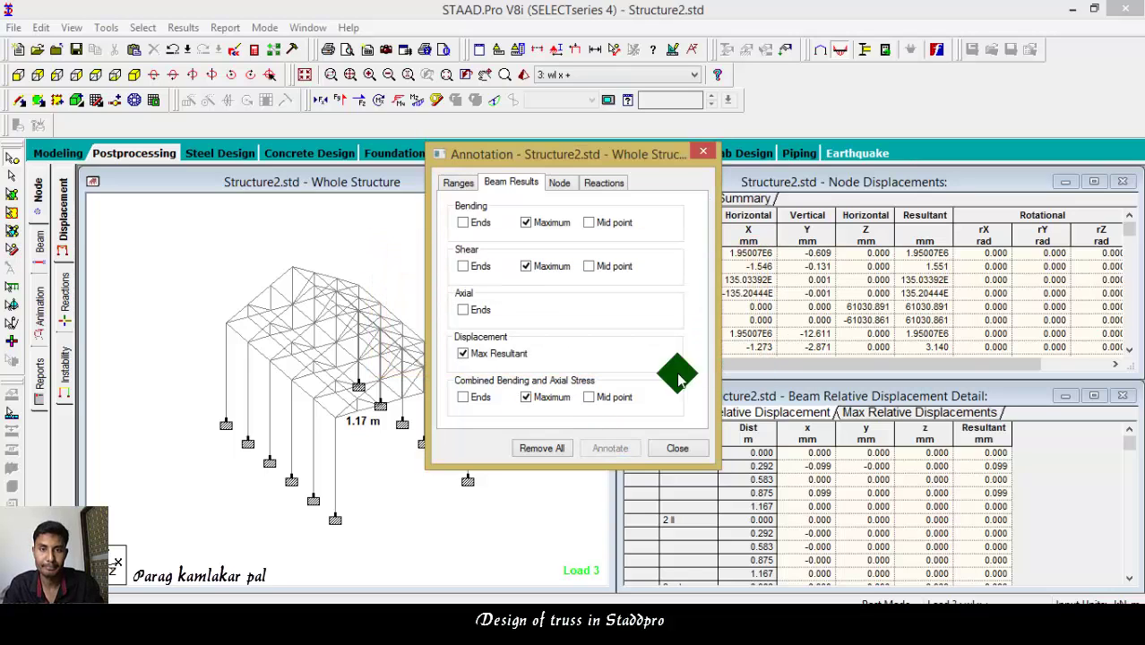
{"action": "left_click", "coordinate": [664, 448]}
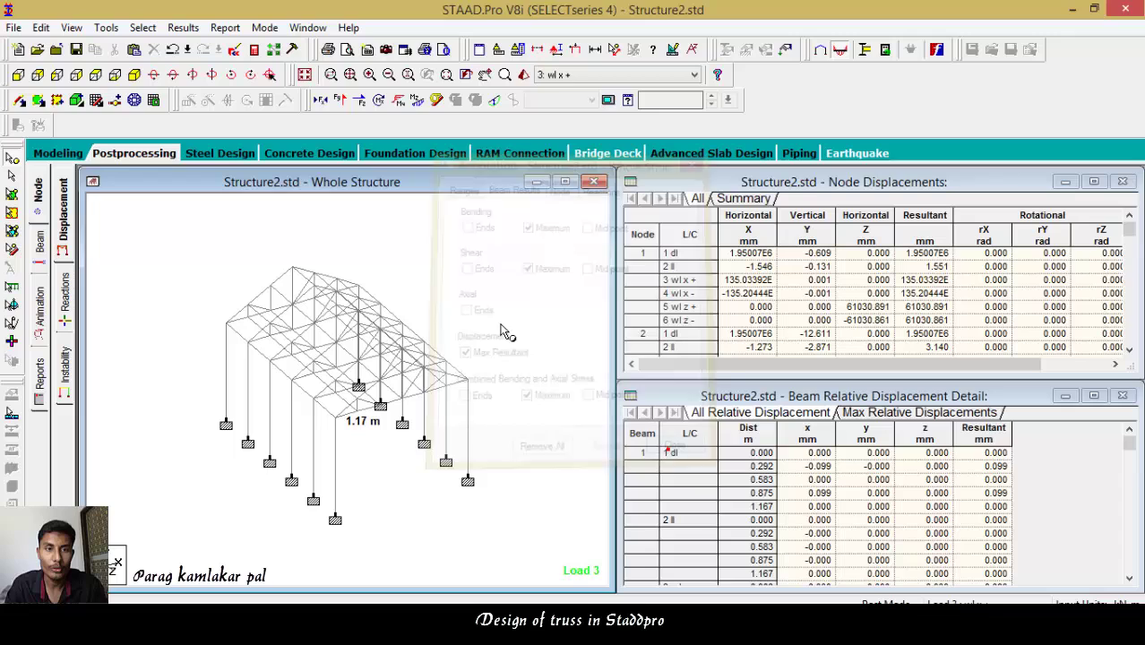
{"action": "left_click", "coordinate": [398, 100]}
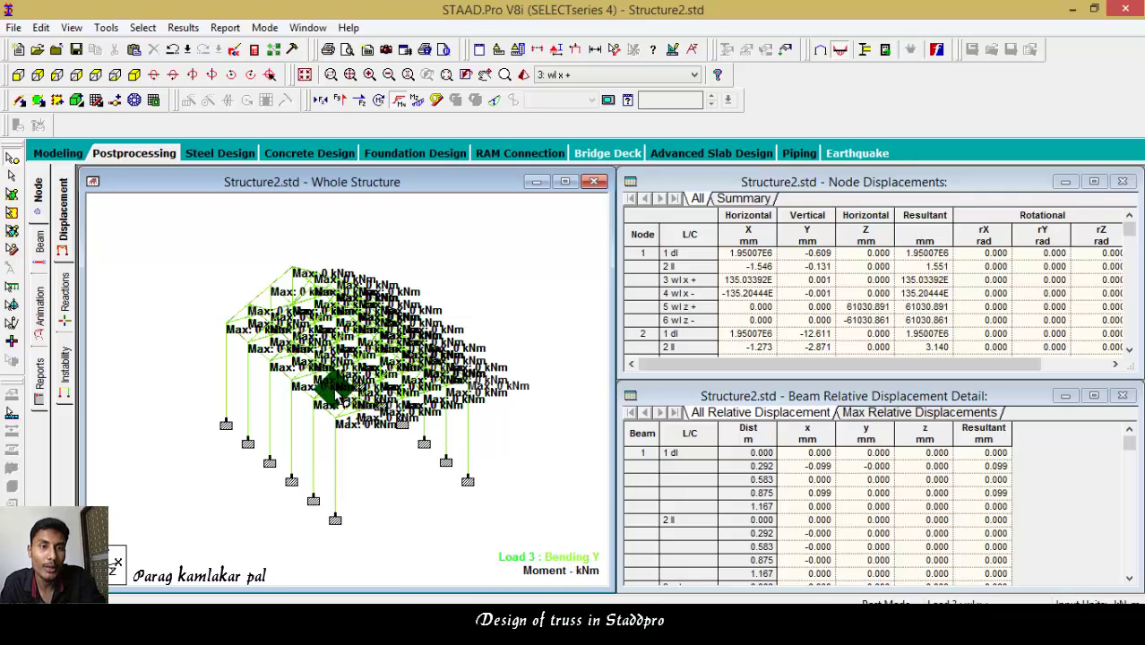
{"action": "left_click", "coordinate": [378, 100]}
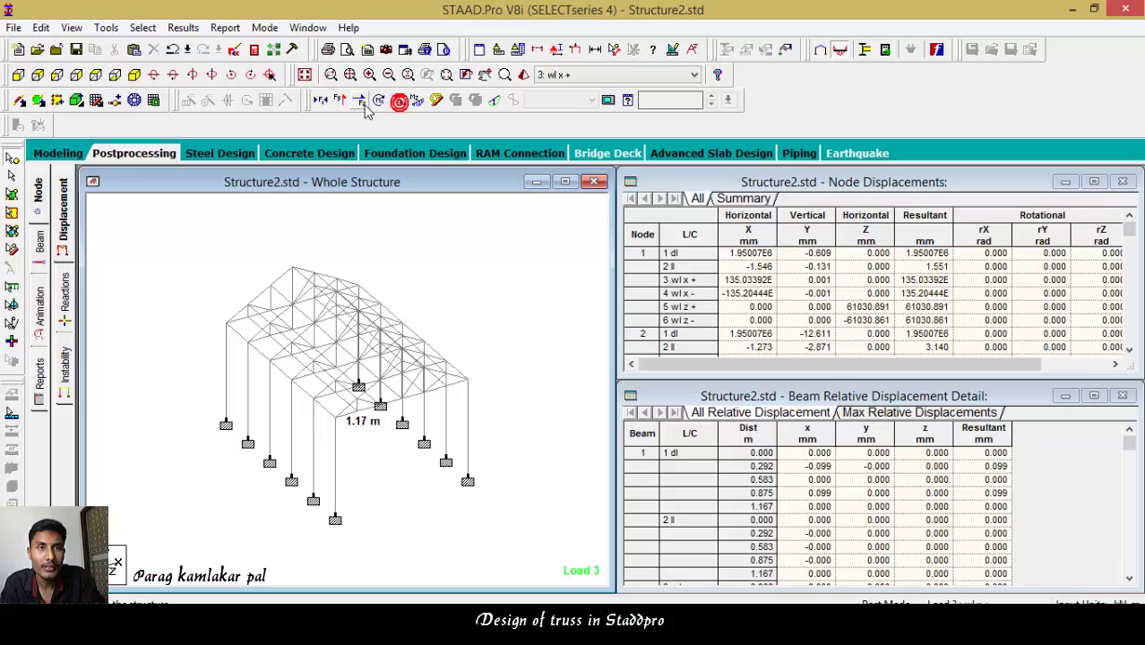
{"action": "left_click", "coordinate": [360, 100]}
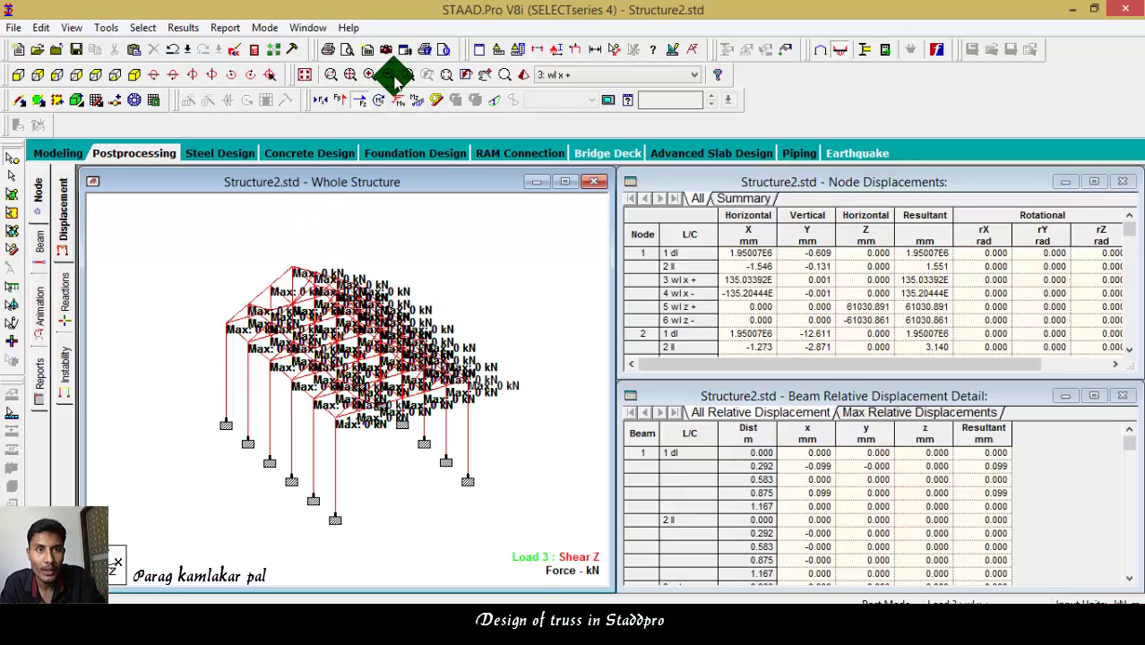
{"action": "left_click", "coordinate": [340, 100]}
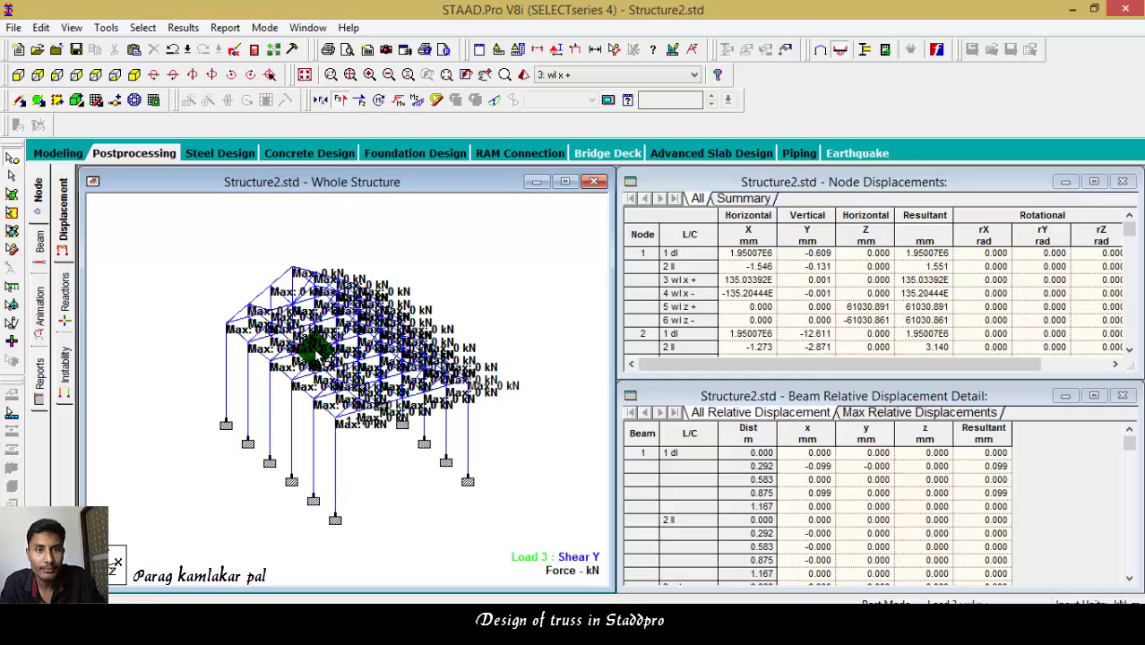
{"action": "left_click", "coordinate": [321, 100]}
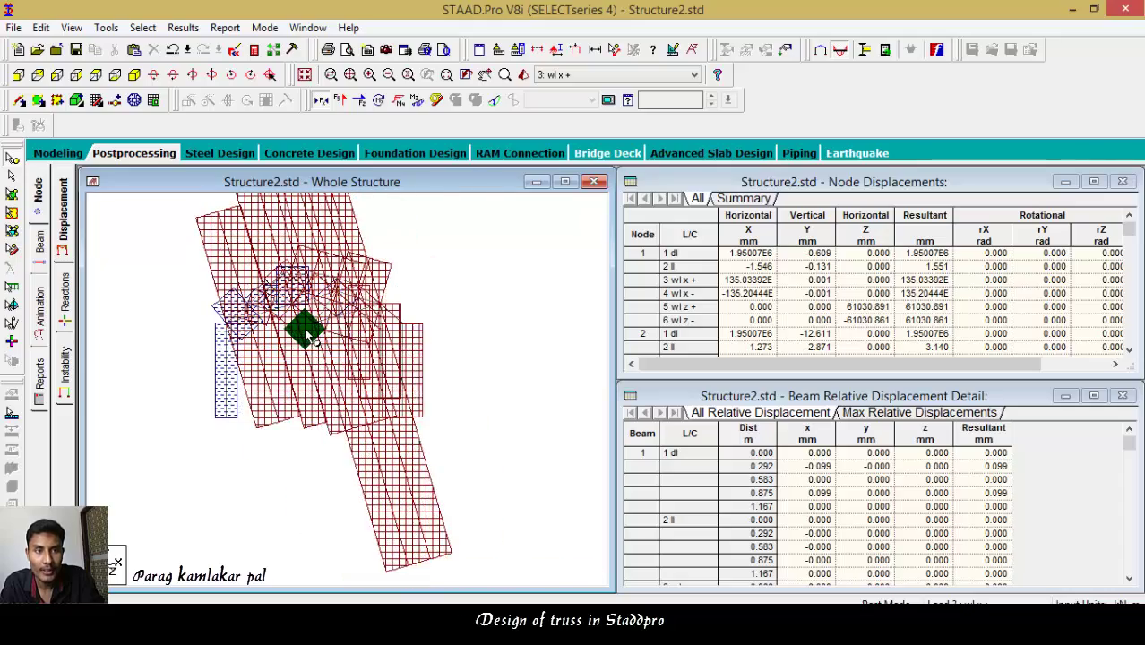
{"action": "left_click", "coordinate": [321, 101]}
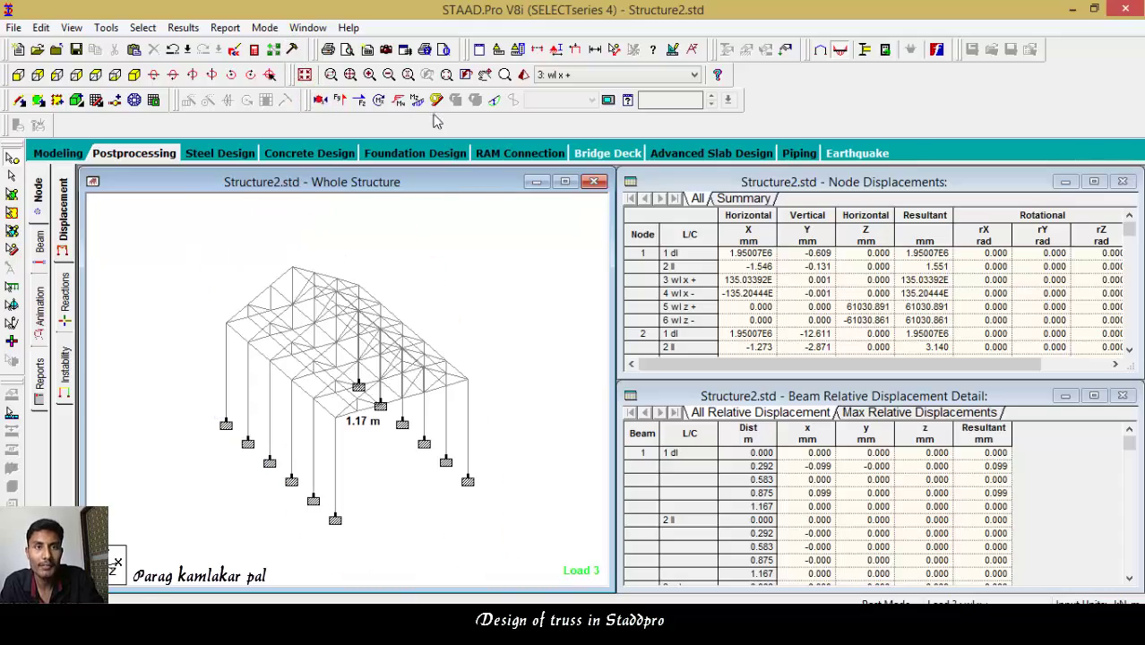
{"action": "left_click", "coordinate": [416, 101]}
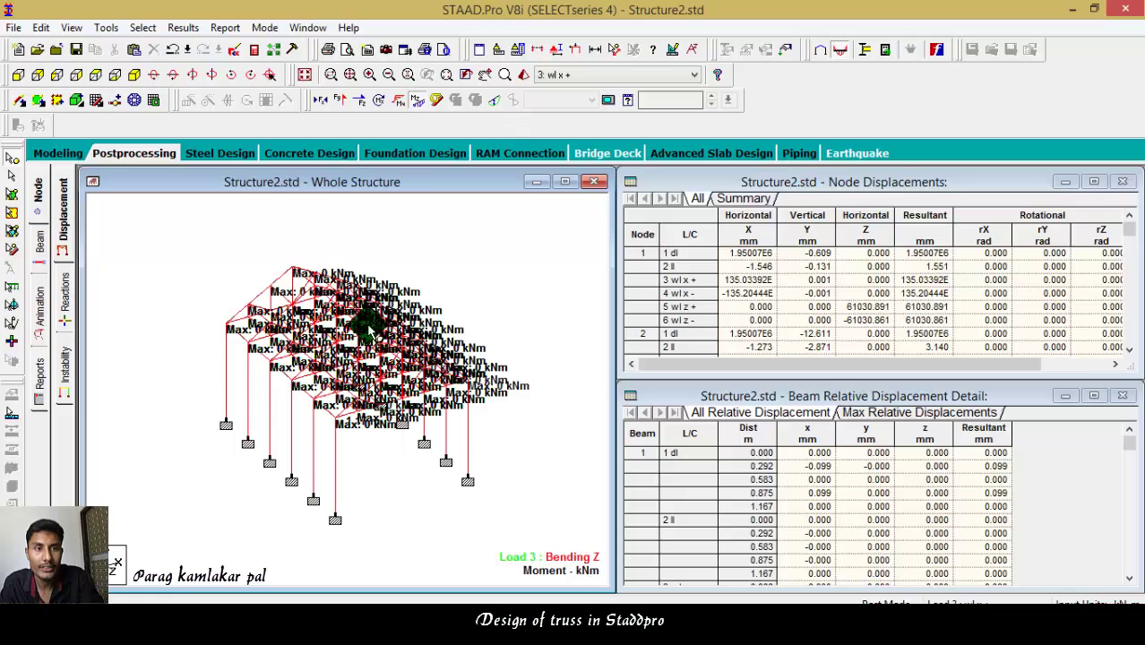
{"action": "left_click", "coordinate": [400, 101]}
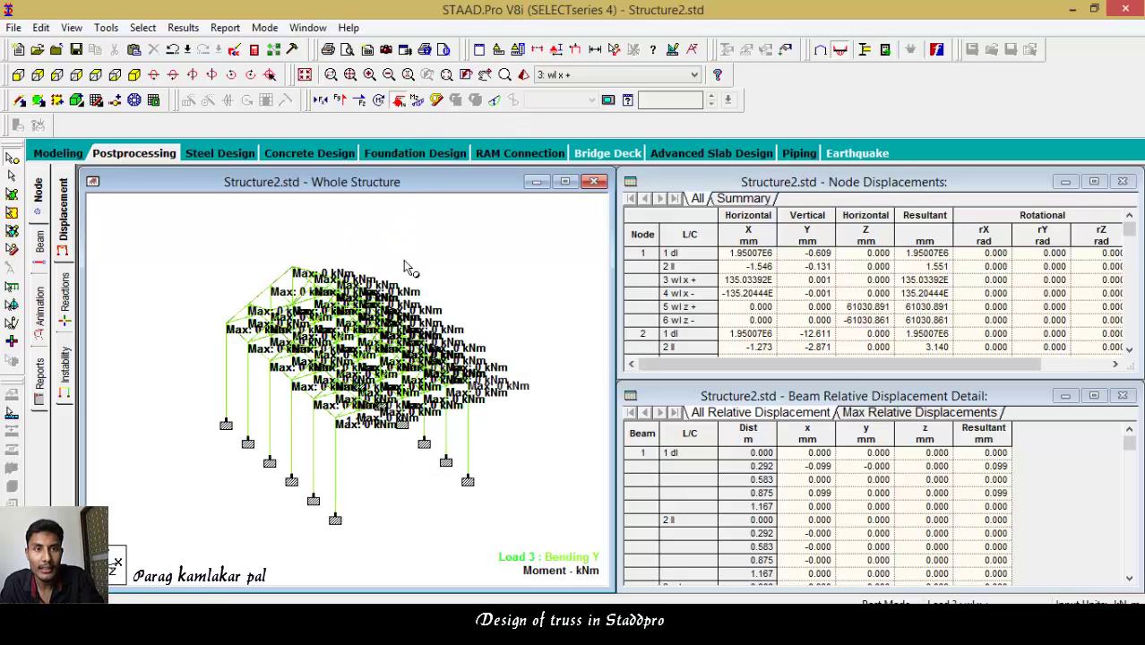
{"action": "left_click", "coordinate": [398, 101]}
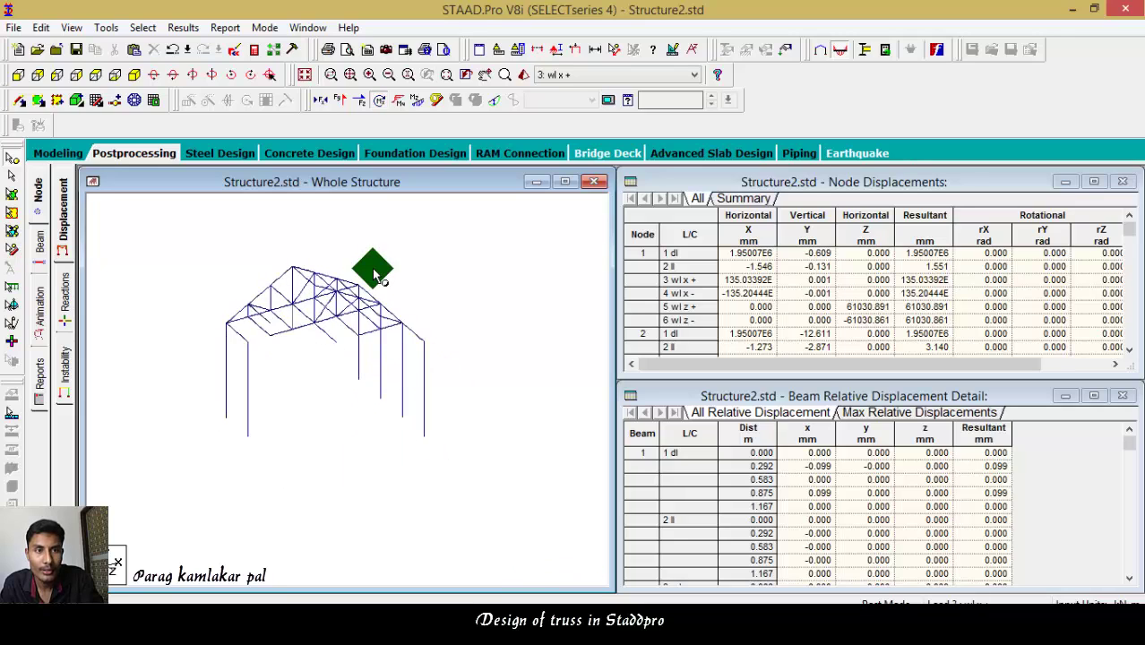
{"action": "left_click", "coordinate": [496, 101]}
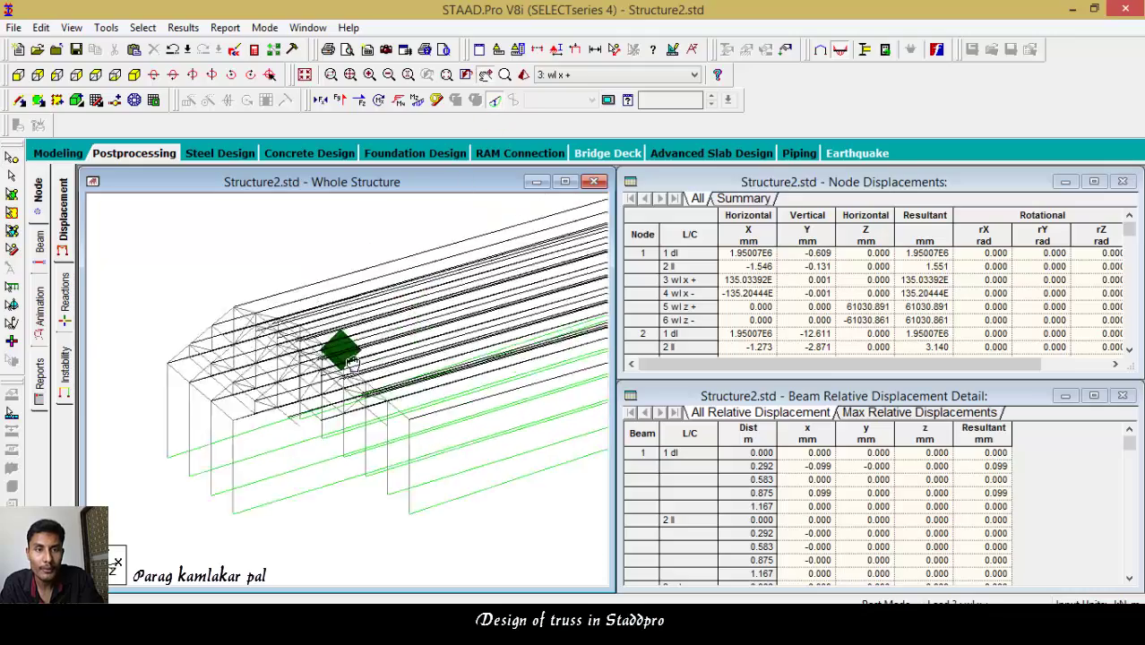
{"action": "left_click_drag", "start_coordinate": [242, 369], "coordinate": [367, 318]}
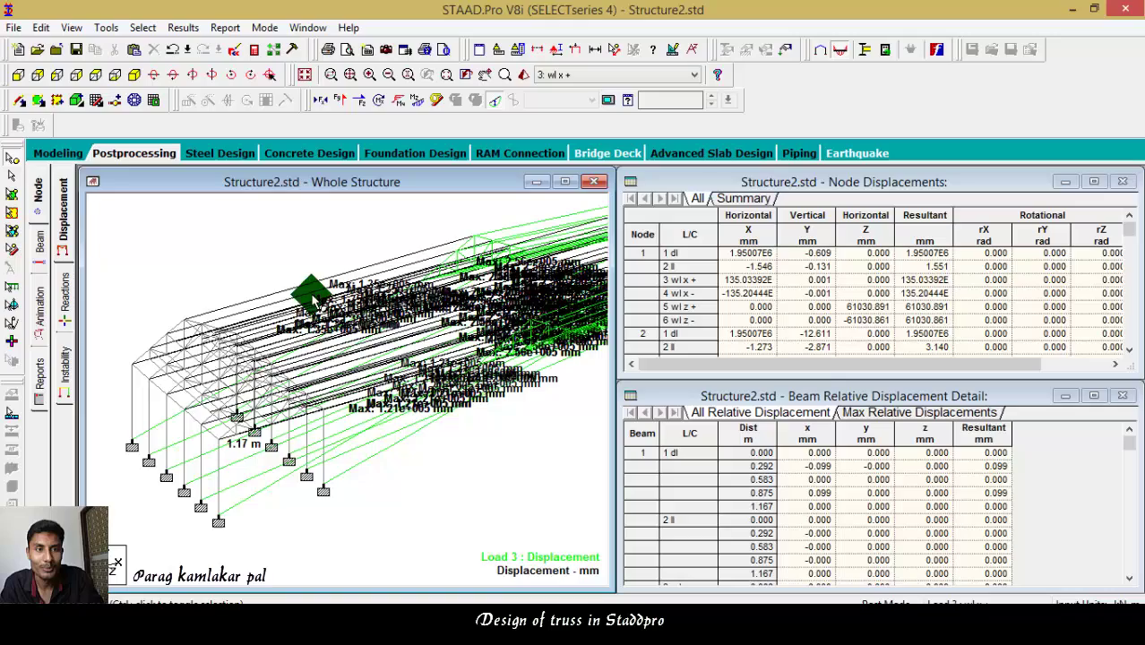
{"action": "left_click_drag", "start_coordinate": [430, 281], "coordinate": [376, 264]}
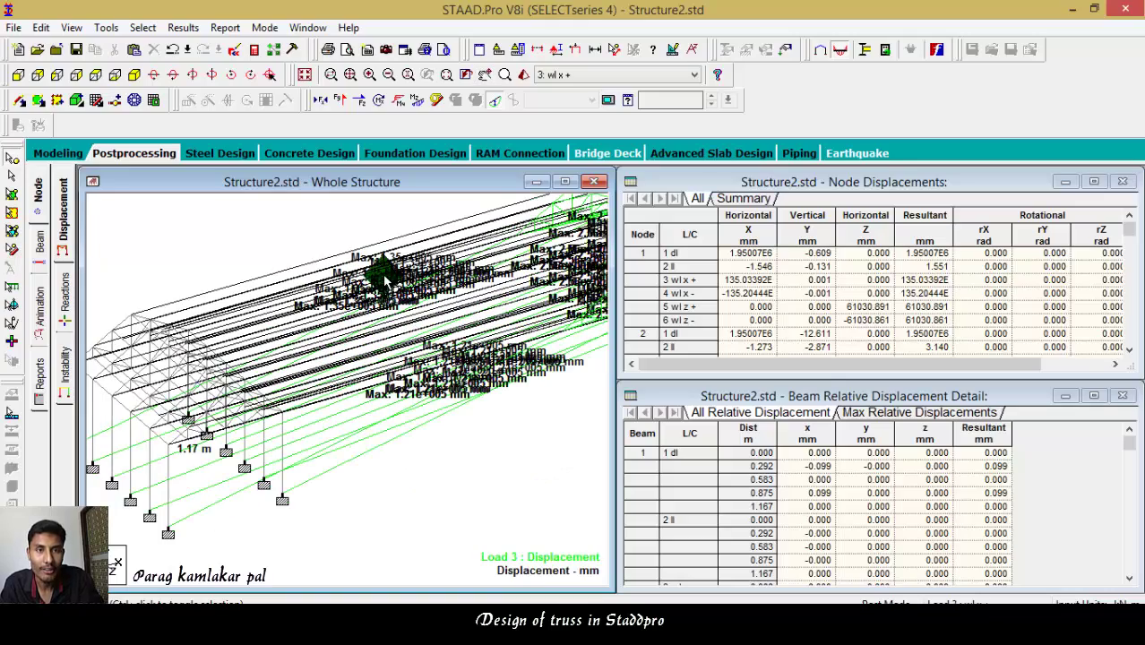
{"action": "left_click_drag", "start_coordinate": [400, 269], "coordinate": [389, 304]}
{"action": "left_click", "coordinate": [474, 99]}
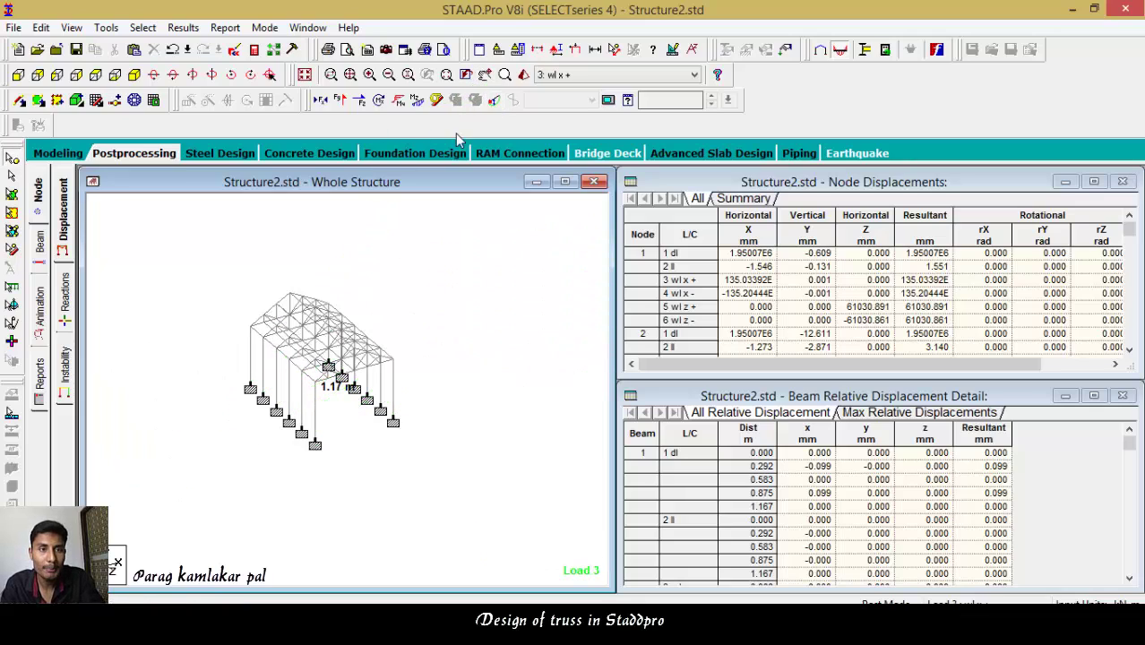
{"action": "left_click_drag", "start_coordinate": [333, 333], "coordinate": [277, 373]}
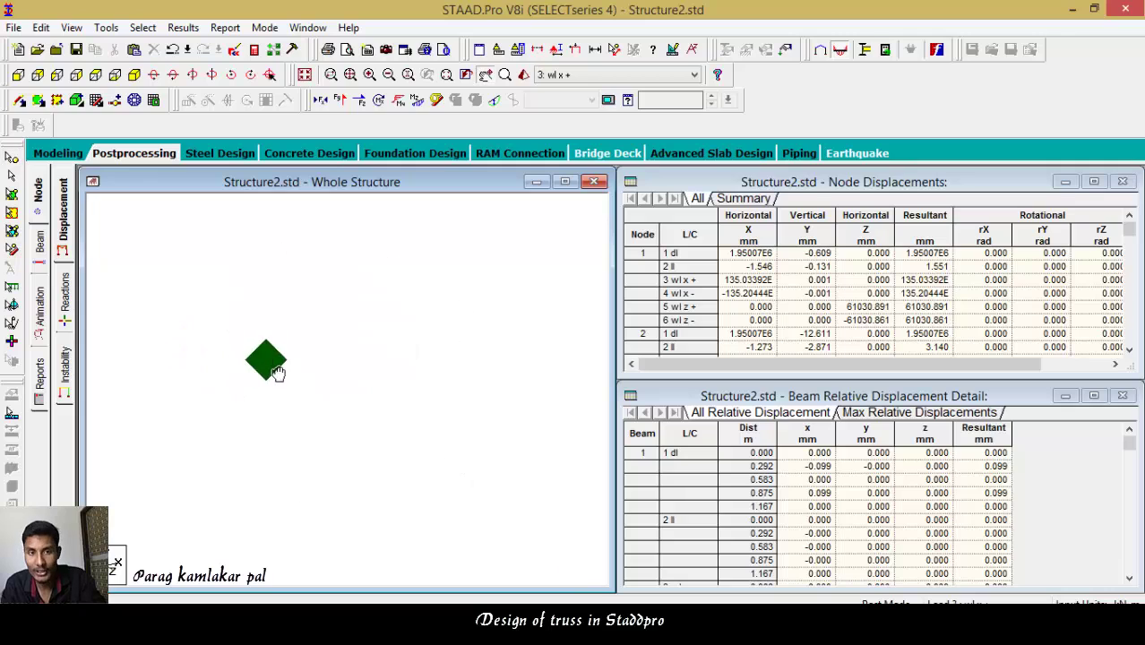
{"action": "left_click", "coordinate": [488, 100]}
{"action": "left_click_drag", "start_coordinate": [423, 401], "coordinate": [404, 389]}
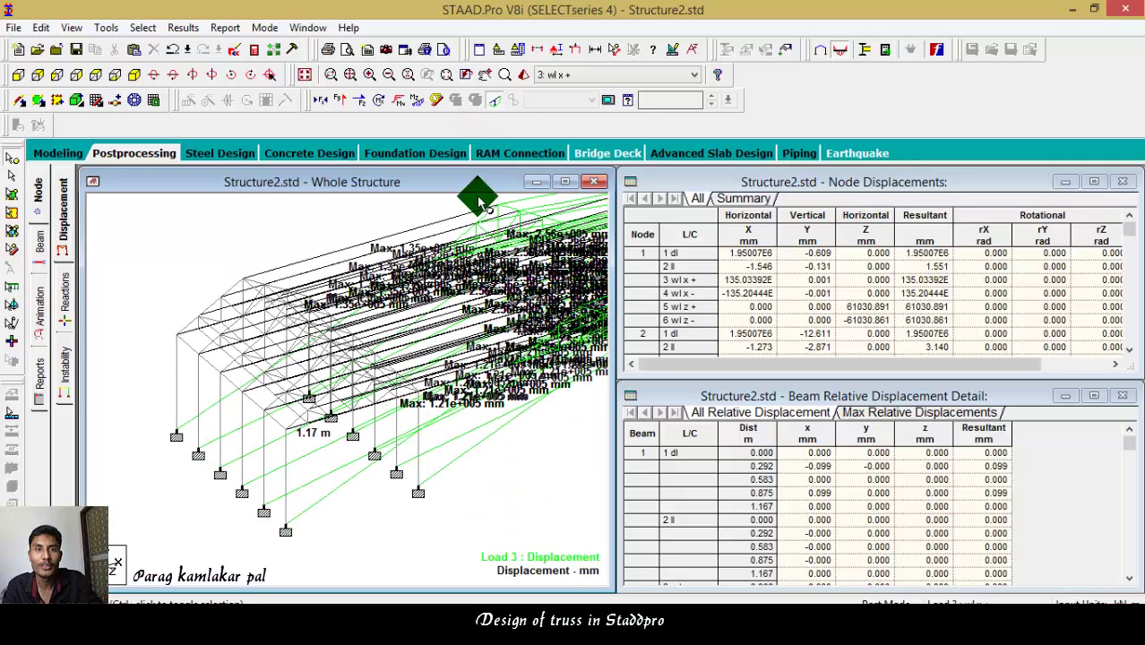
{"action": "left_click", "coordinate": [488, 104]}
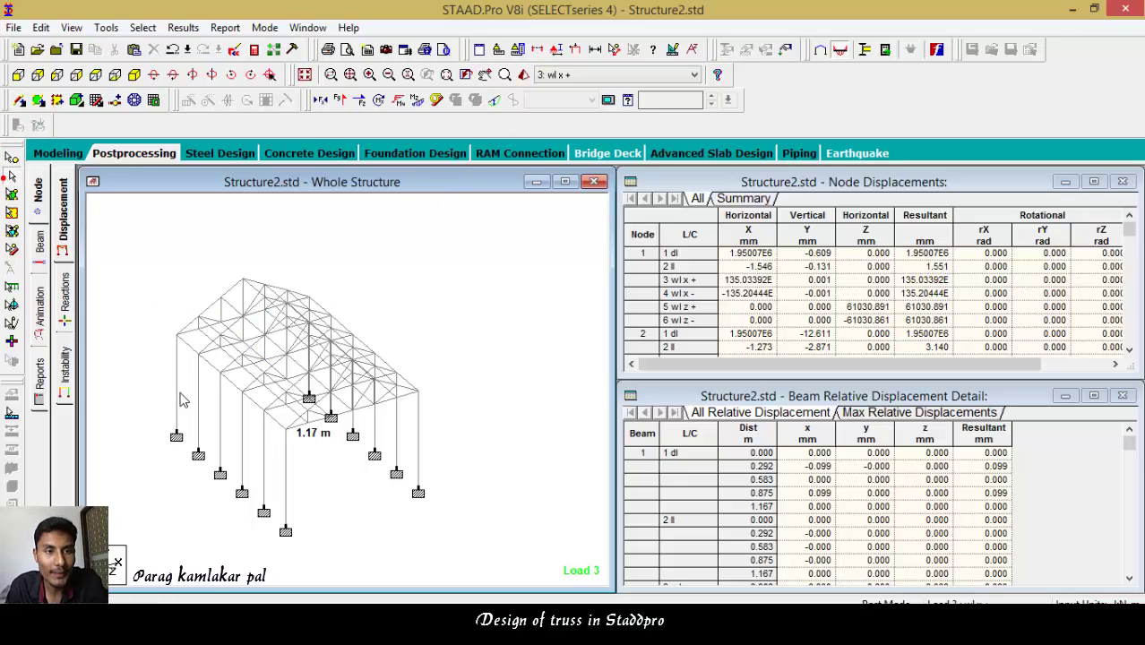
{"action": "left_click_drag", "start_coordinate": [182, 401], "coordinate": [243, 333]}
Review beam 127's properties, loading and shear-bending values, reading forces at 1.416 m.
{"action": "double_click", "coordinate": [251, 345]}
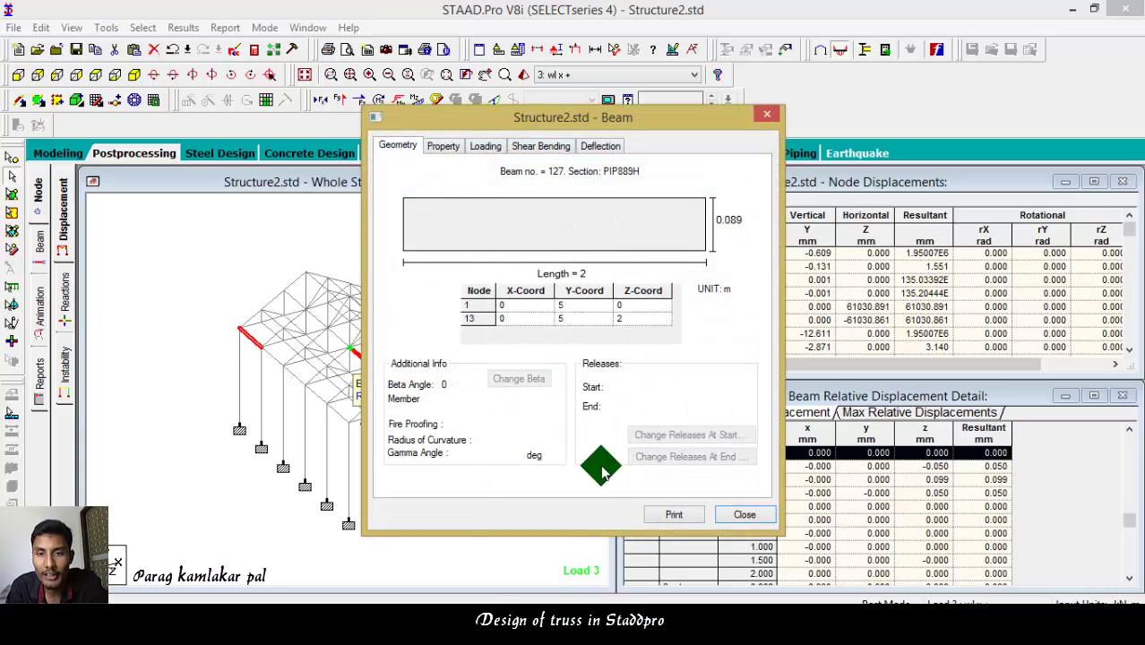
{"action": "left_click", "coordinate": [441, 147]}
{"action": "left_click", "coordinate": [485, 148]}
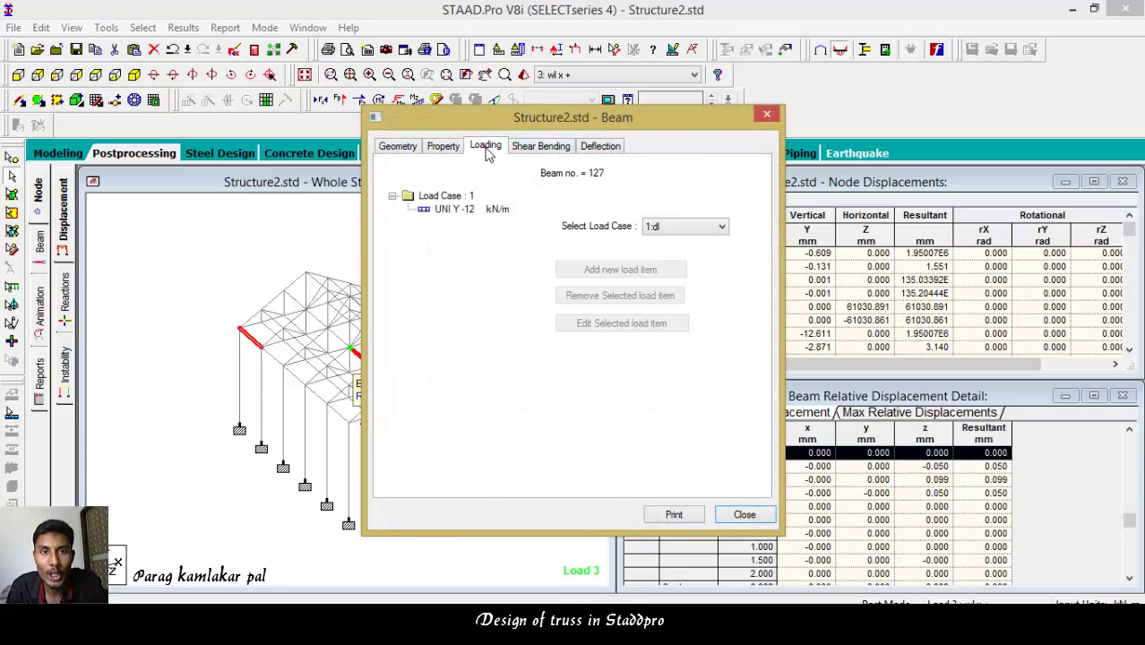
{"action": "left_click", "coordinate": [524, 148]}
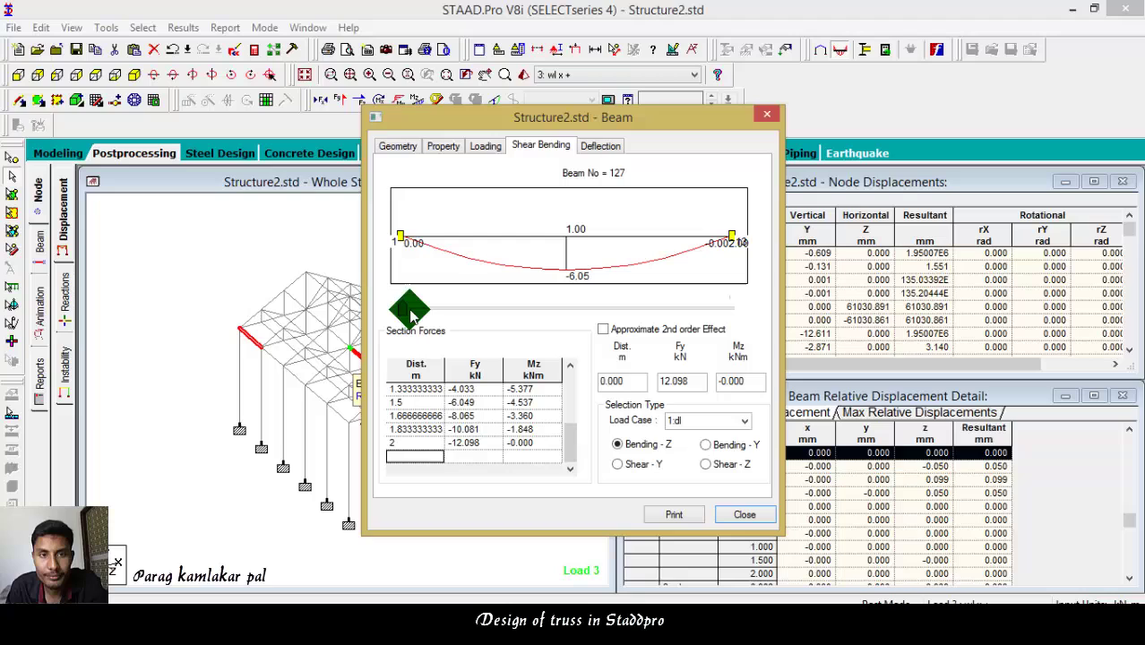
{"action": "left_click_drag", "start_coordinate": [401, 305], "coordinate": [421, 315]}
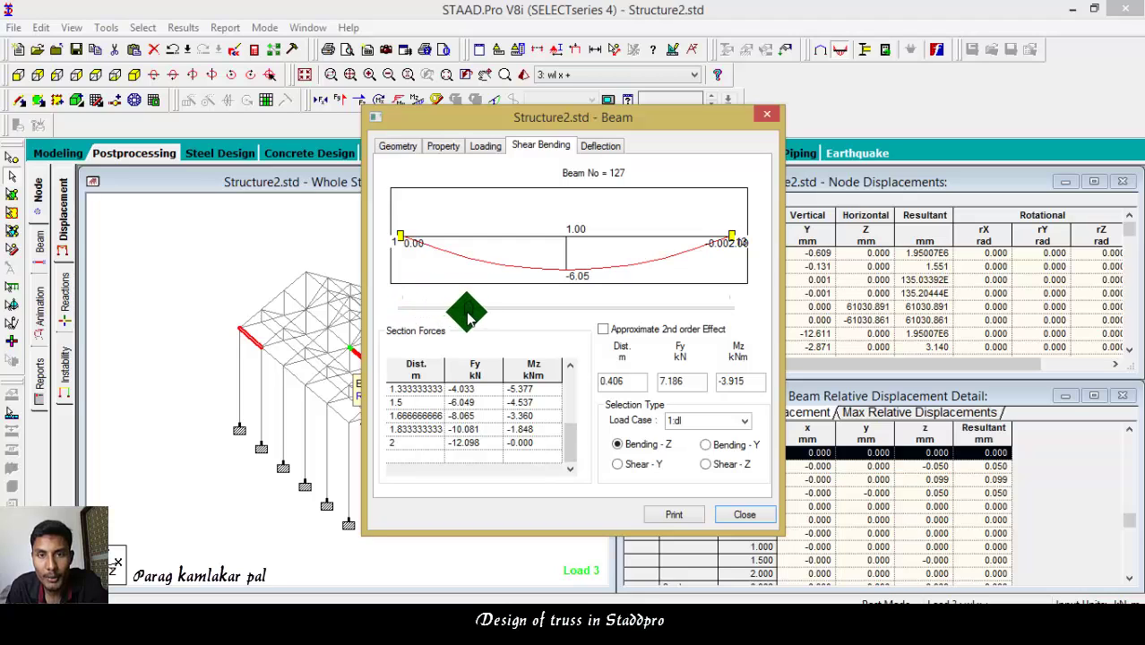
{"action": "left_click_drag", "start_coordinate": [503, 313], "coordinate": [522, 319]}
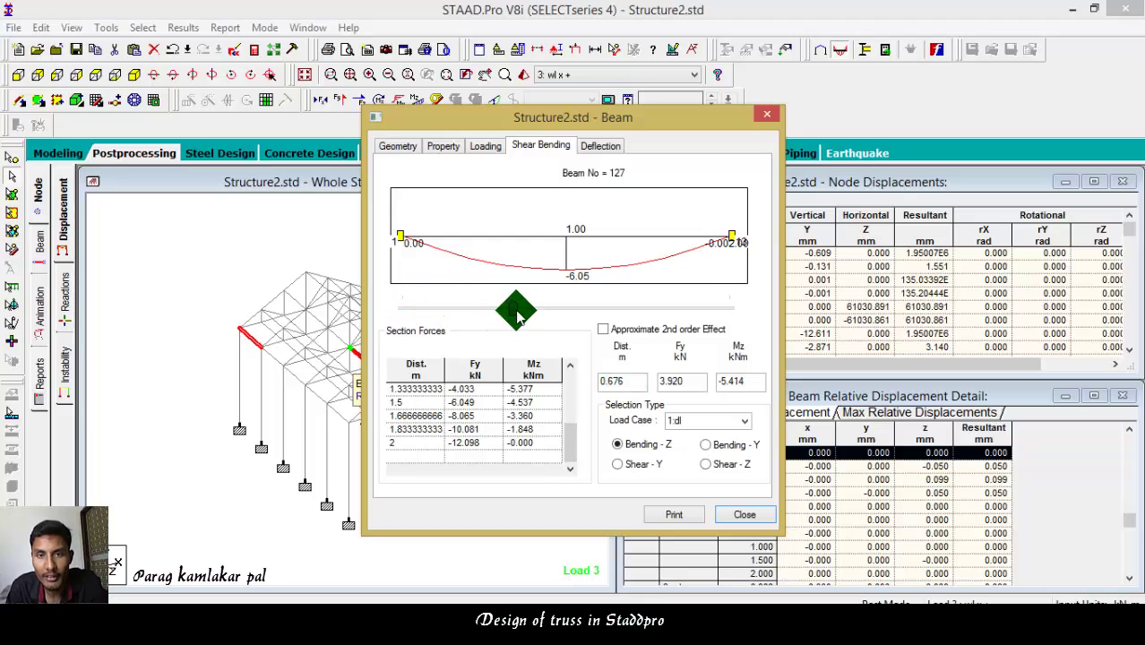
{"action": "left_click", "coordinate": [563, 309]}
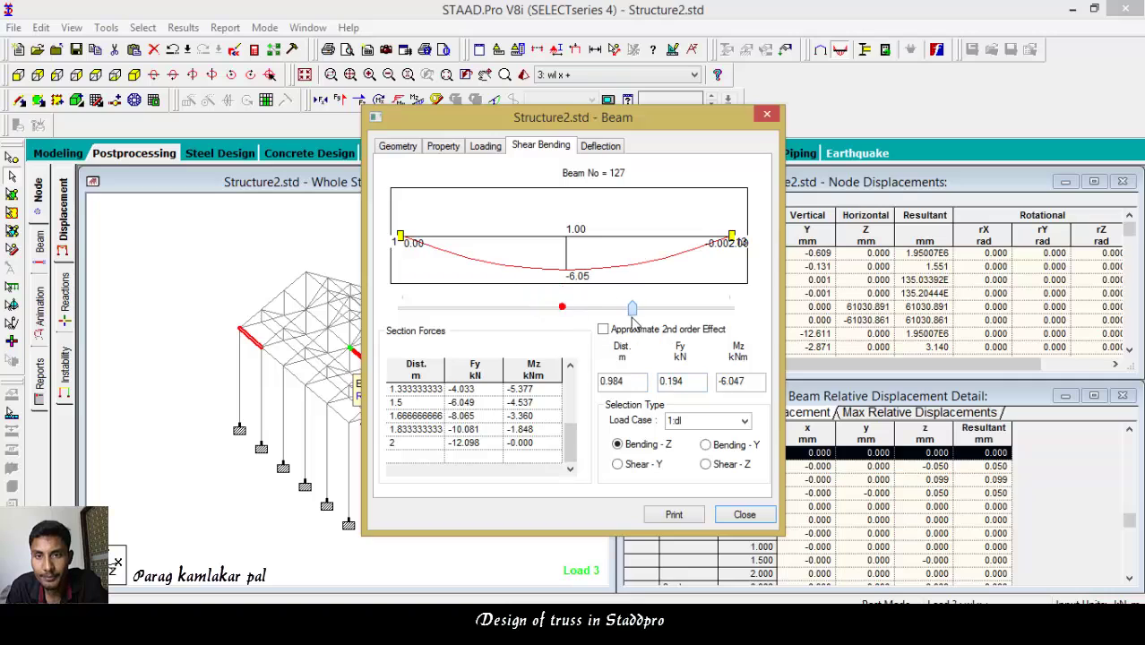
{"action": "left_click_drag", "start_coordinate": [631, 318], "coordinate": [633, 314]}
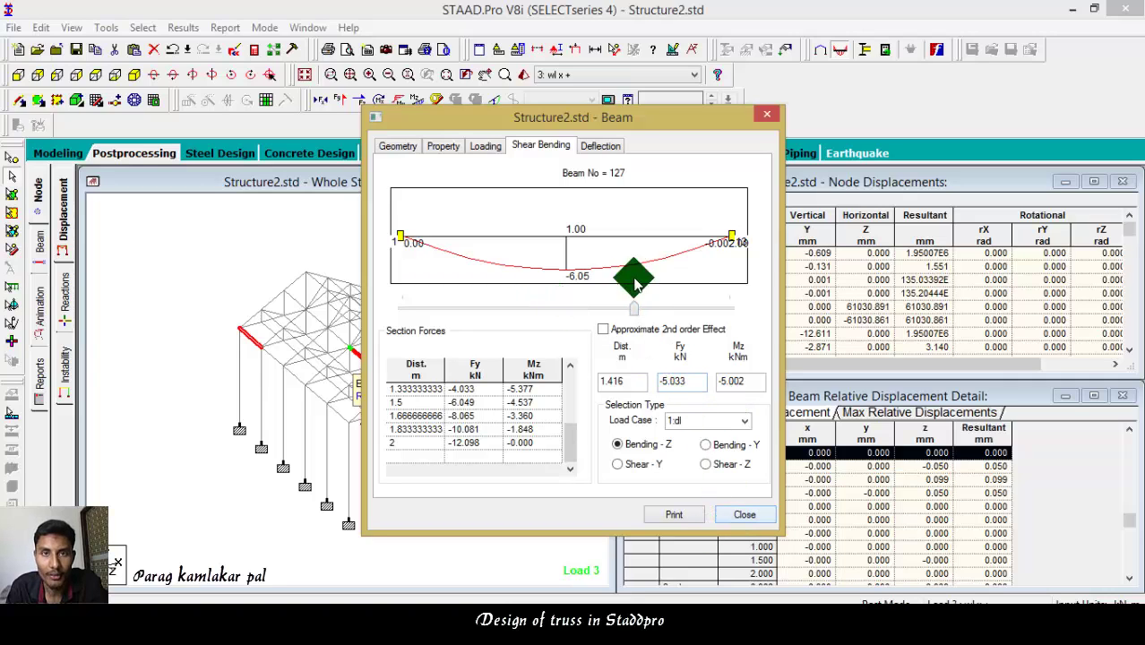
Read beam 127's deflection along its length, including at 1.652 m, then close the window.
{"action": "left_click", "coordinate": [600, 145]}
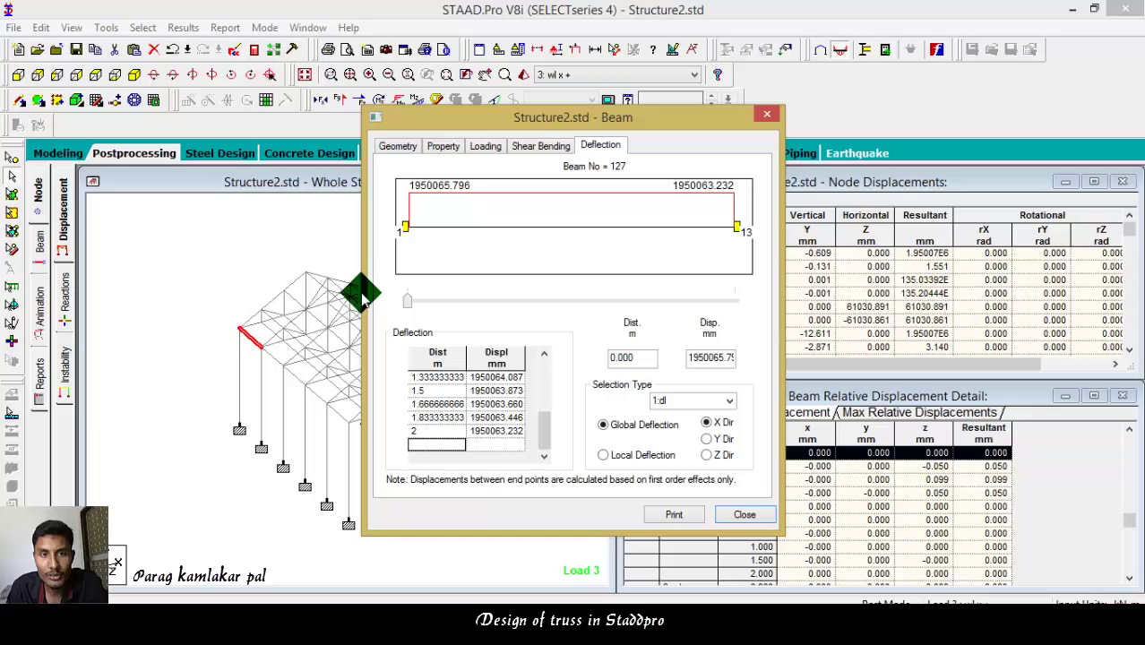
{"action": "left_click_drag", "start_coordinate": [495, 309], "coordinate": [489, 311]}
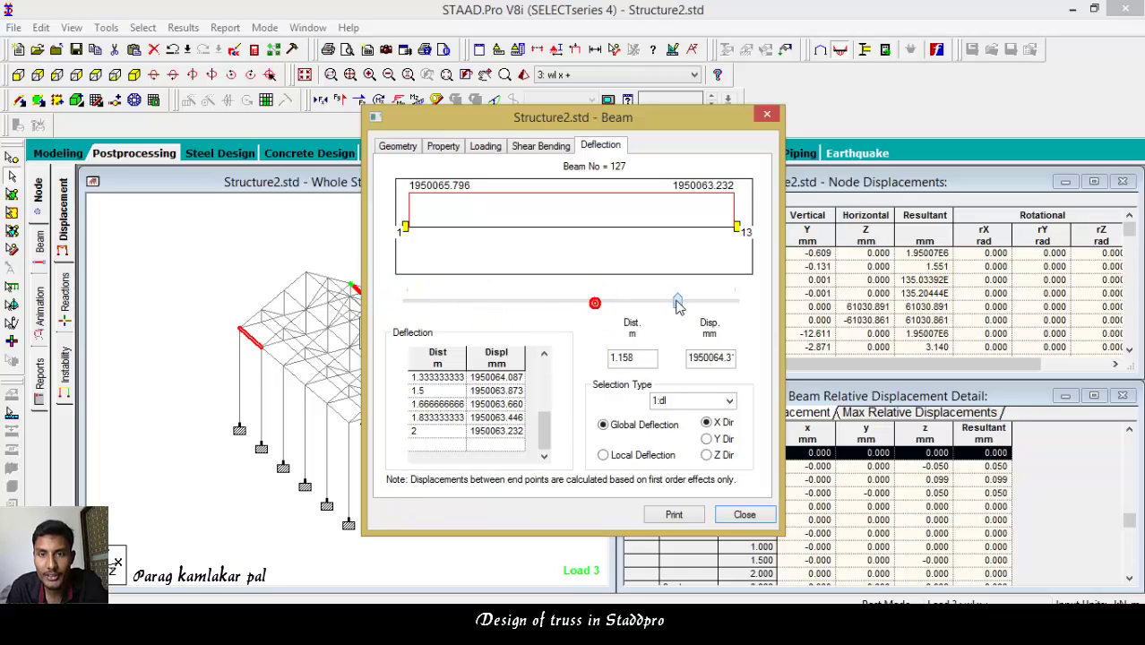
{"action": "left_click_drag", "start_coordinate": [678, 306], "coordinate": [678, 306]}
{"action": "left_click", "coordinate": [768, 115]}
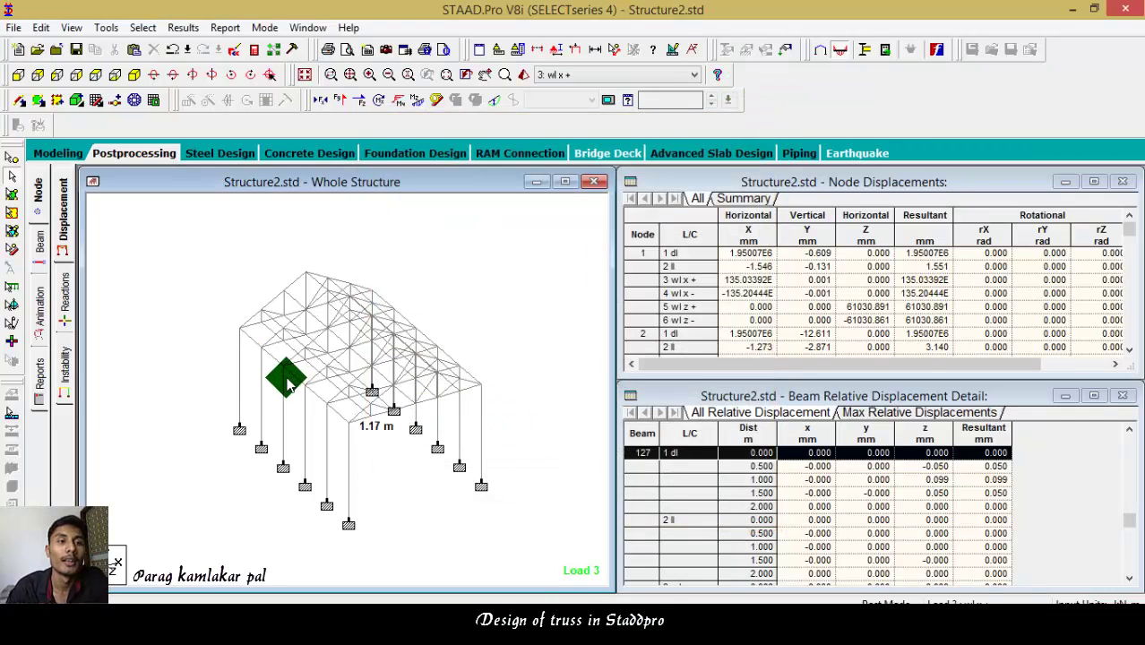
Set the steel design code to IS800.
{"action": "left_click", "coordinate": [55, 153]}
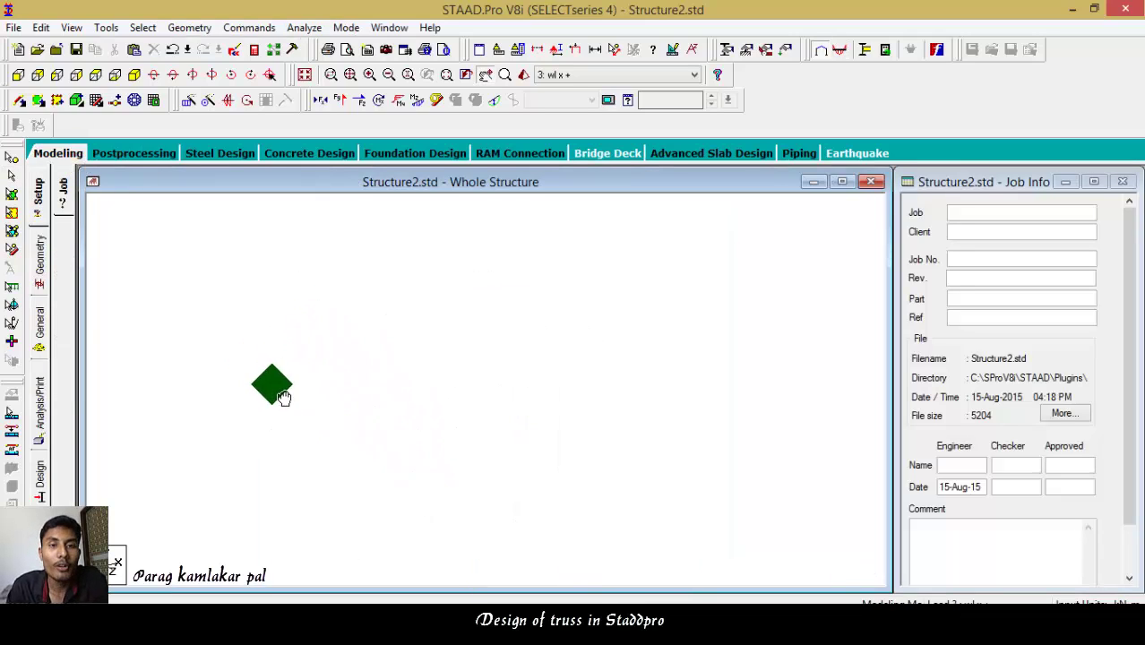
{"action": "left_click", "coordinate": [41, 480]}
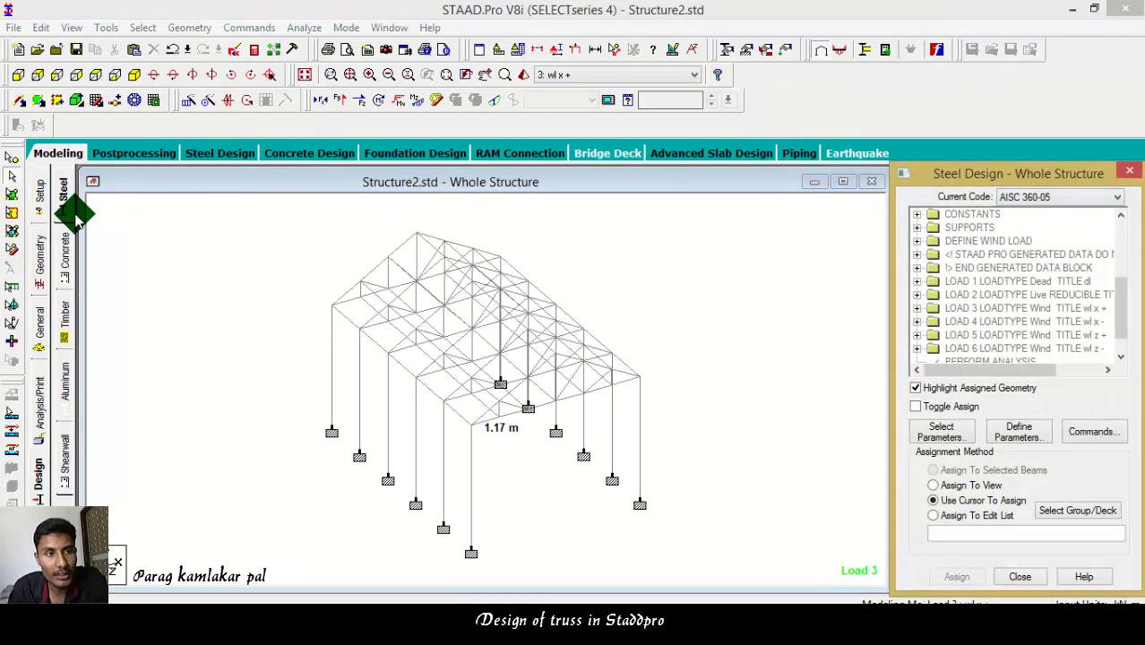
{"action": "left_click", "coordinate": [1086, 198]}
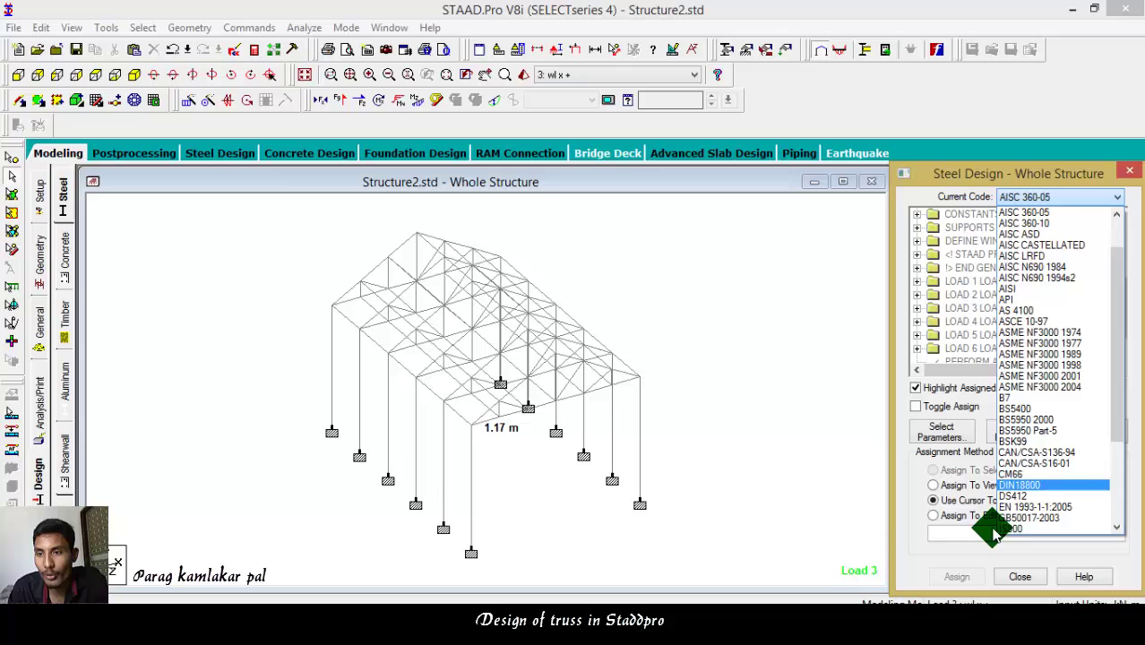
{"action": "left_click", "coordinate": [1015, 533]}
Define yield strength FYLD 415000 and assign it to all members in view.
{"action": "left_click", "coordinate": [1018, 433]}
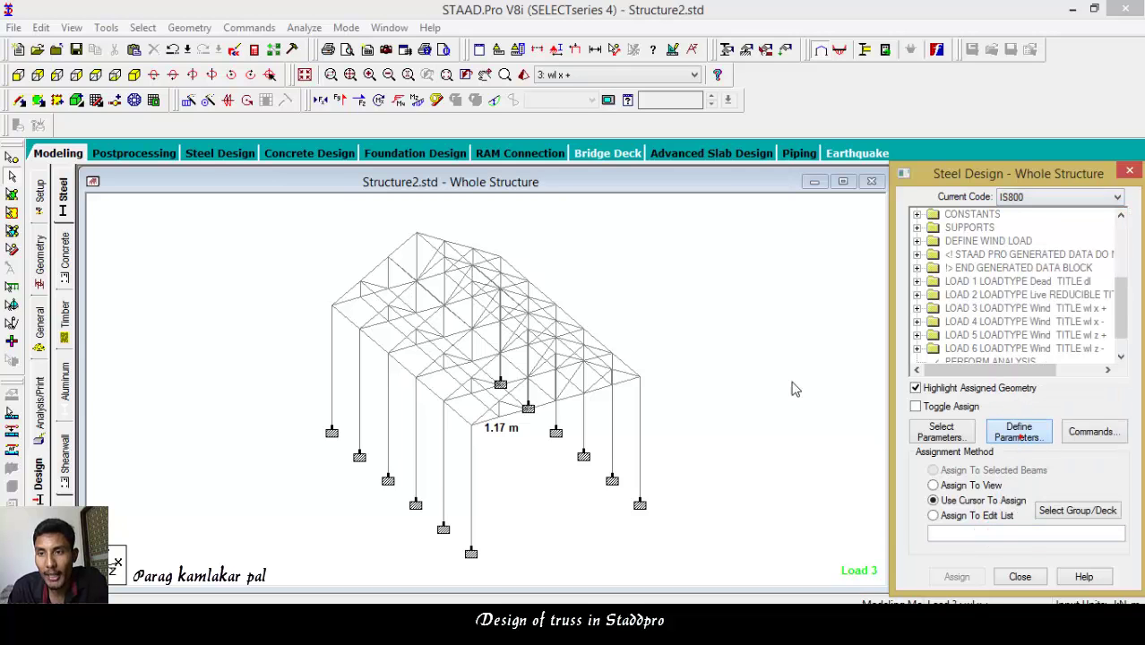
{"action": "left_click", "coordinate": [347, 380]}
{"action": "double_click", "coordinate": [626, 245]}
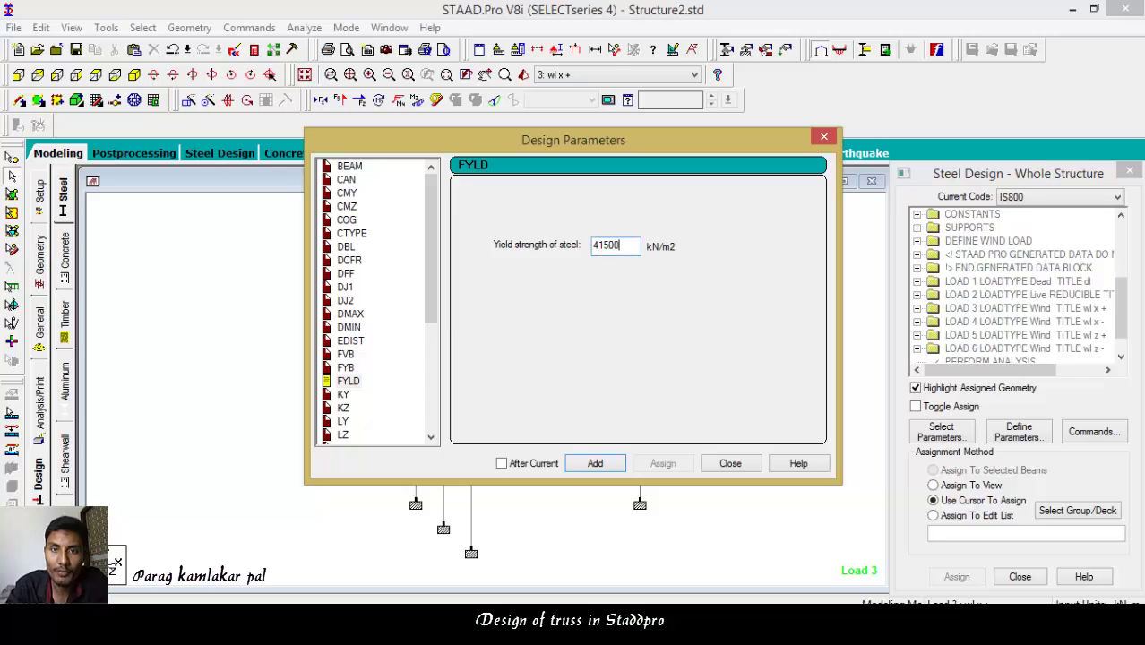
{"action": "left_click", "coordinate": [595, 463]}
{"action": "left_click", "coordinate": [730, 463]}
{"action": "scroll", "coordinate": [1076, 279], "scroll_direction": "down", "scroll_amount": 10}
{"action": "left_click", "coordinate": [1017, 333]}
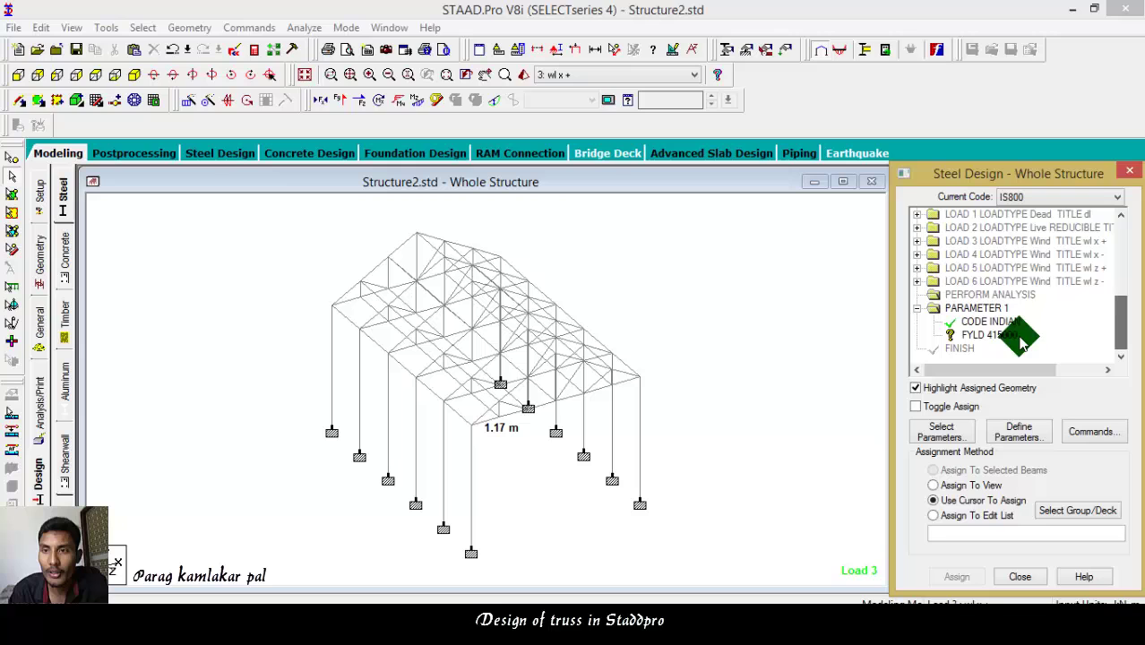
{"action": "left_click", "coordinate": [972, 484]}
{"action": "left_click", "coordinate": [960, 574]}
{"action": "left_click", "coordinate": [1007, 424]}
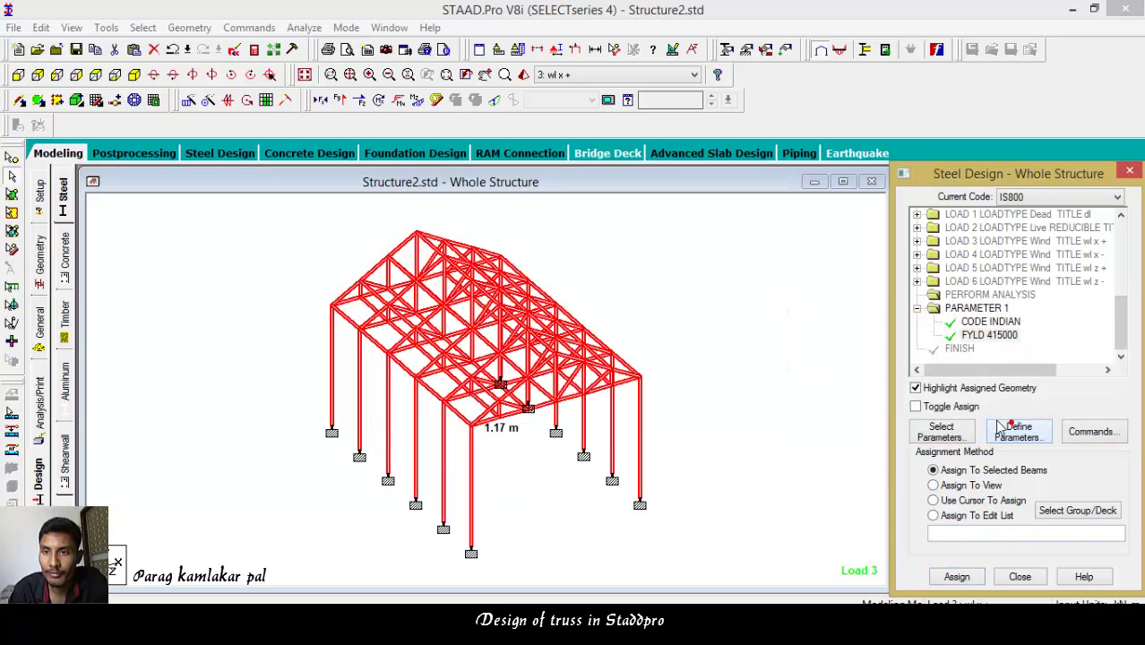
Add the CHECK CODE and STEEL TAKE OFF design commands.
{"action": "left_click", "coordinate": [1093, 432]}
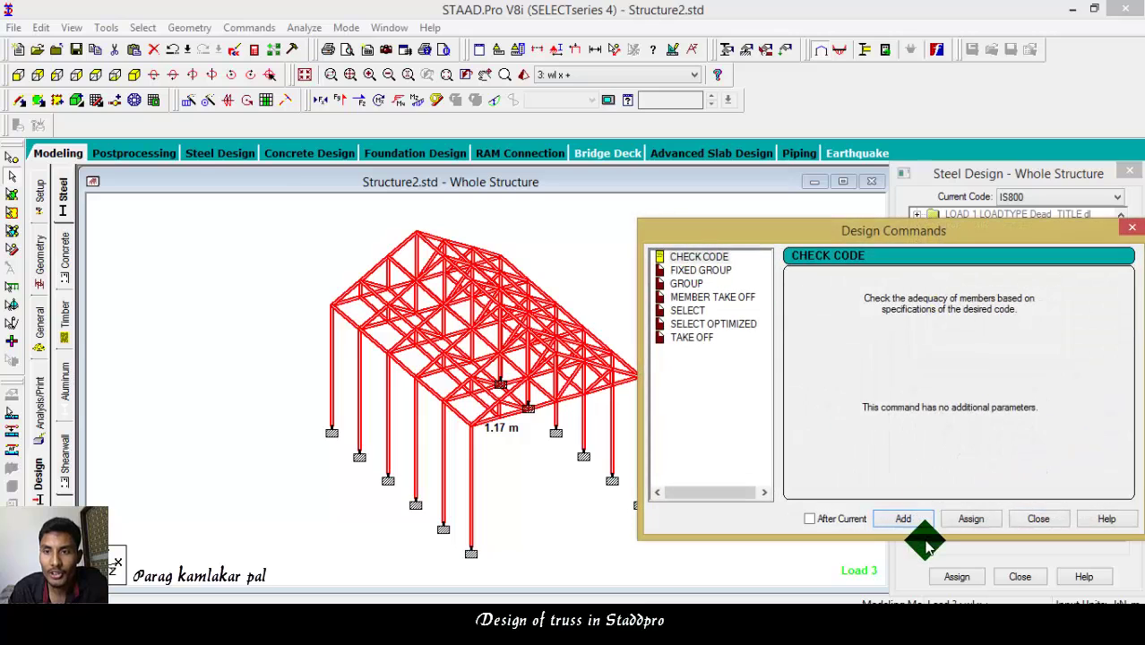
{"action": "left_click", "coordinate": [694, 337]}
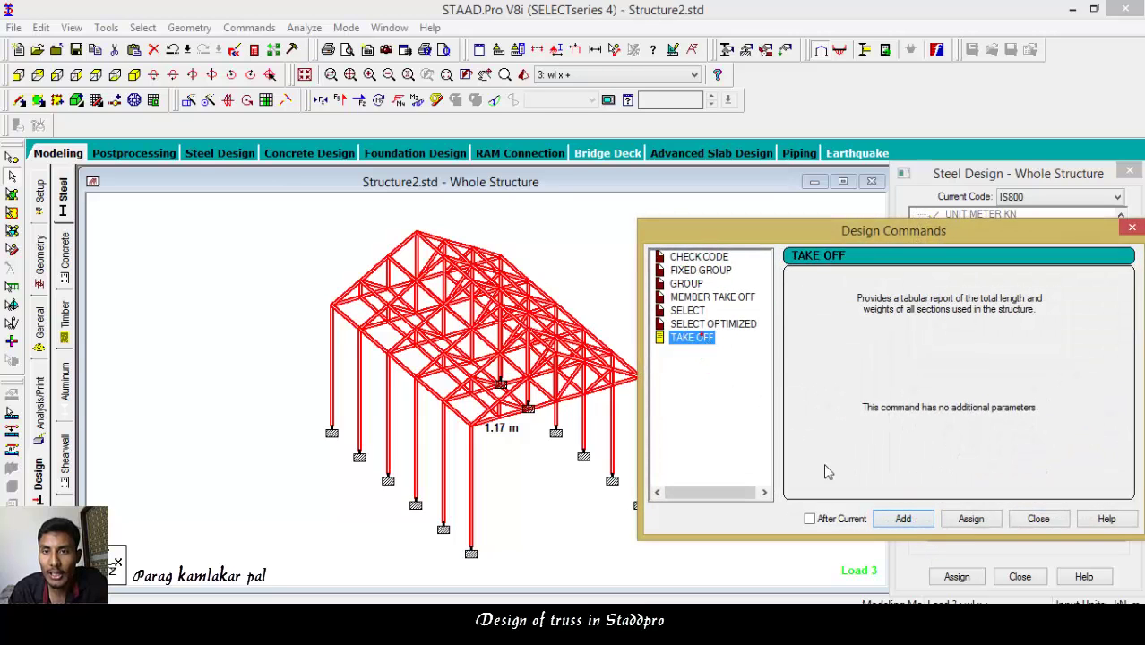
{"action": "left_click", "coordinate": [905, 518]}
{"action": "left_click", "coordinate": [1038, 519]}
{"action": "left_click_drag", "start_coordinate": [1120, 250], "coordinate": [1120, 323]}
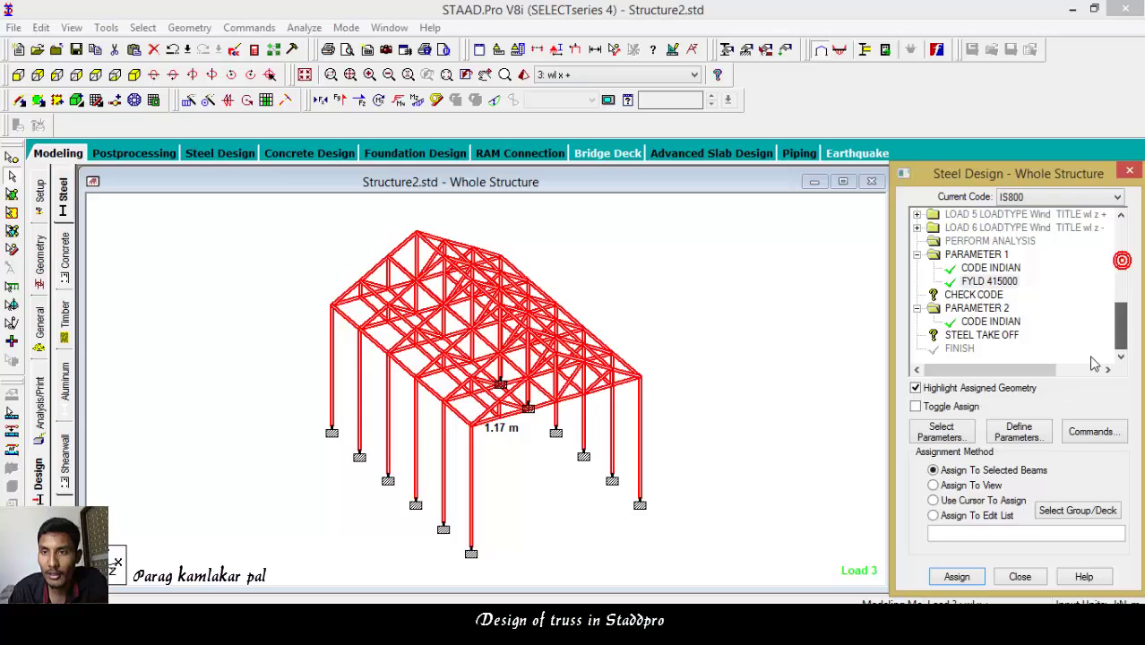
Assign CHECK CODE and STEEL TAKE OFF to every member in view.
{"action": "left_click", "coordinate": [972, 294]}
{"action": "left_click", "coordinate": [933, 485]}
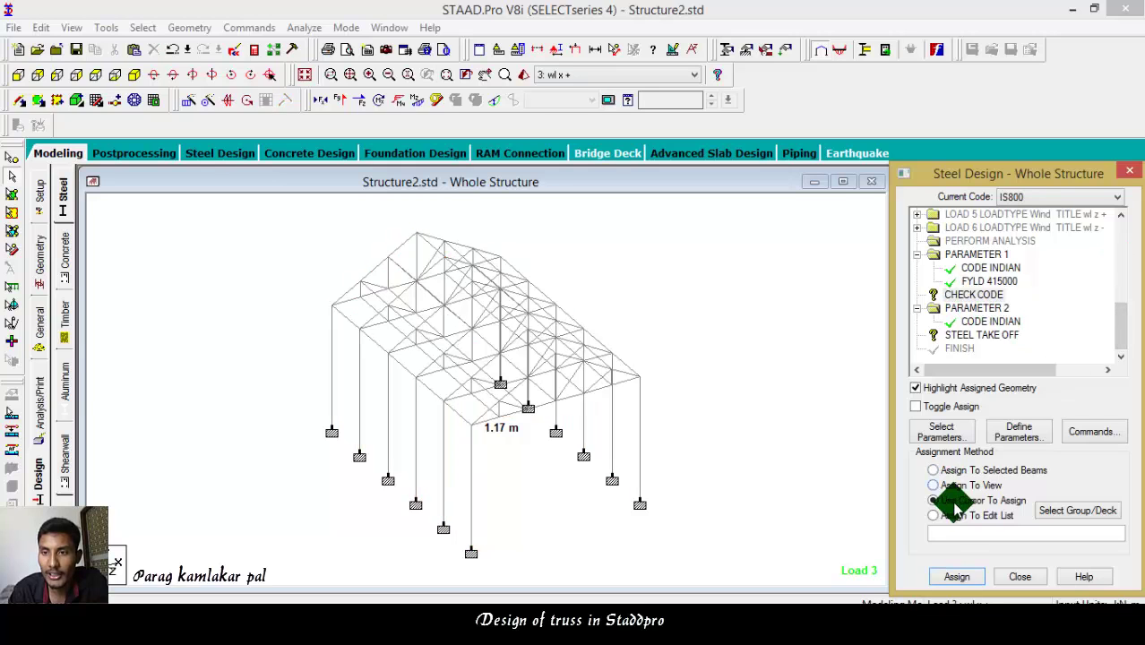
{"action": "left_click", "coordinate": [954, 576]}
{"action": "left_click", "coordinate": [1015, 424]}
{"action": "left_click", "coordinate": [977, 334]}
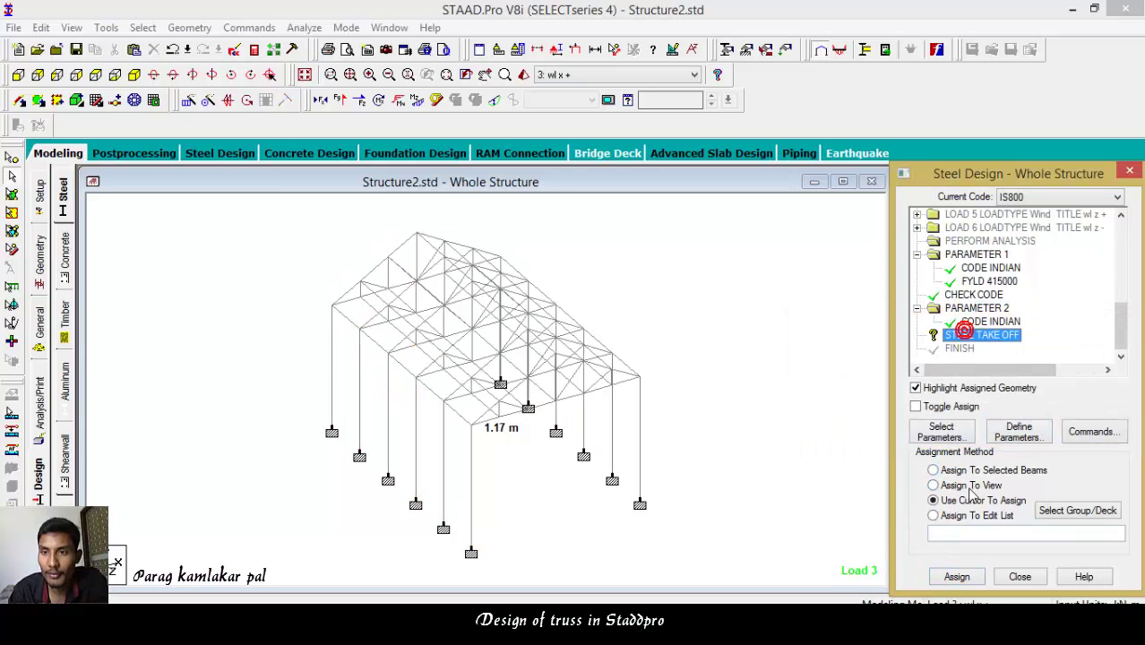
{"action": "left_click", "coordinate": [963, 486]}
{"action": "left_click", "coordinate": [955, 575]}
{"action": "left_click", "coordinate": [1016, 421]}
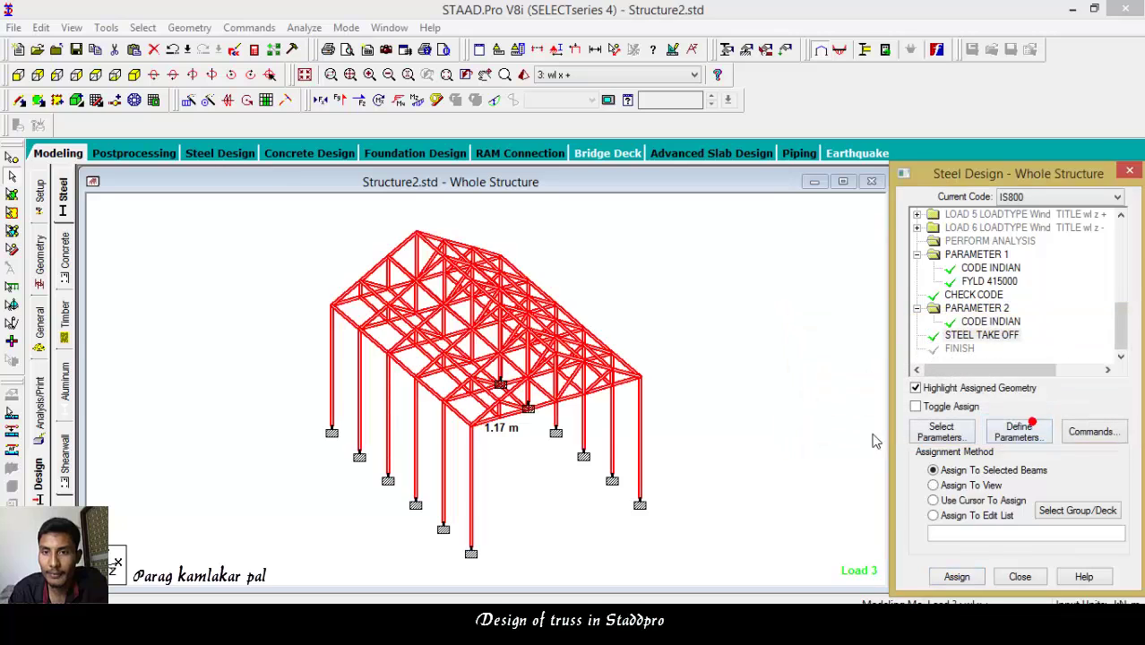
Save and run the analysis (0 errors, 36 warnings), then view the Structure2.anl output.
{"action": "left_click", "coordinate": [40, 405]}
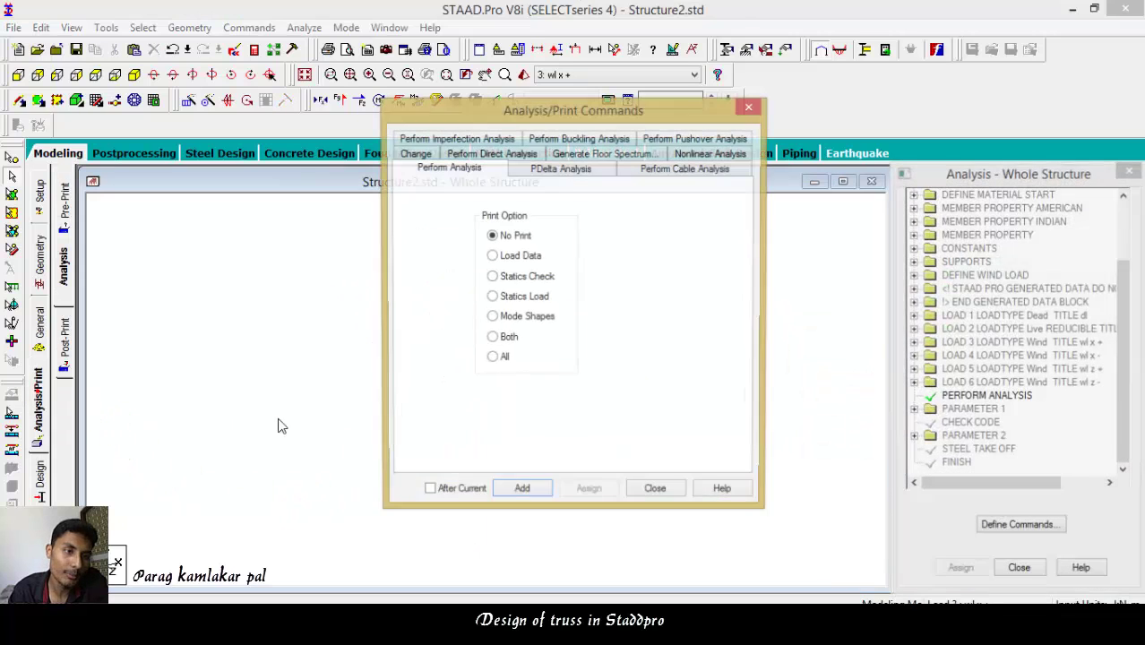
{"action": "left_click", "coordinate": [529, 494]}
{"action": "left_click", "coordinate": [655, 492]}
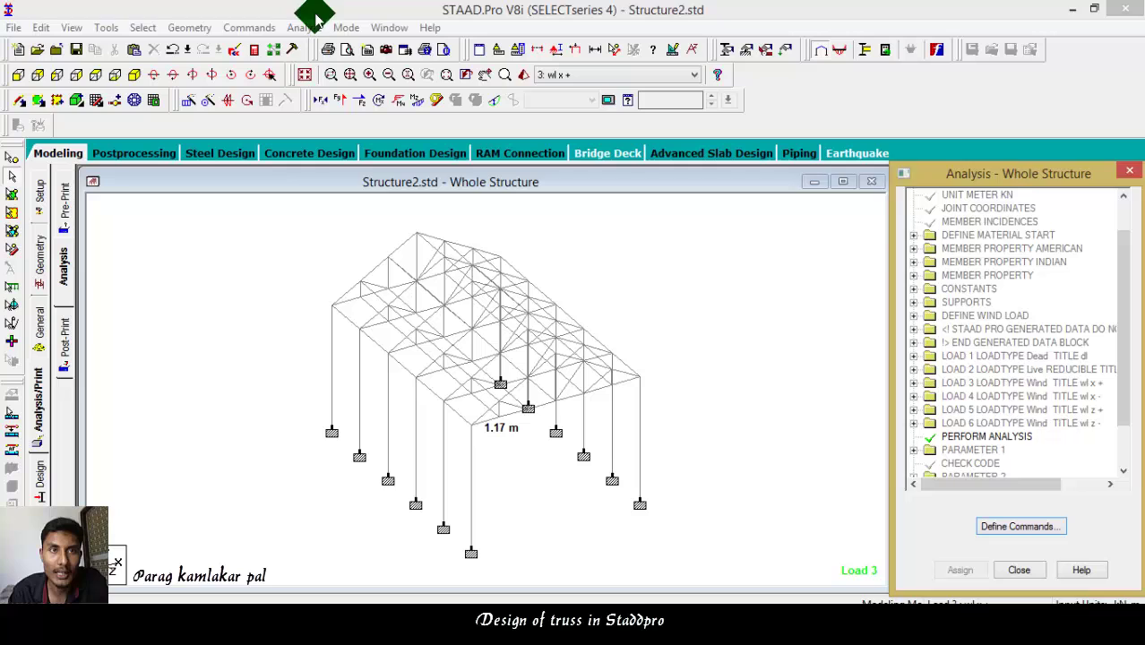
{"action": "left_click", "coordinate": [303, 28]}
{"action": "left_click", "coordinate": [327, 43]}
{"action": "left_click", "coordinate": [474, 353]}
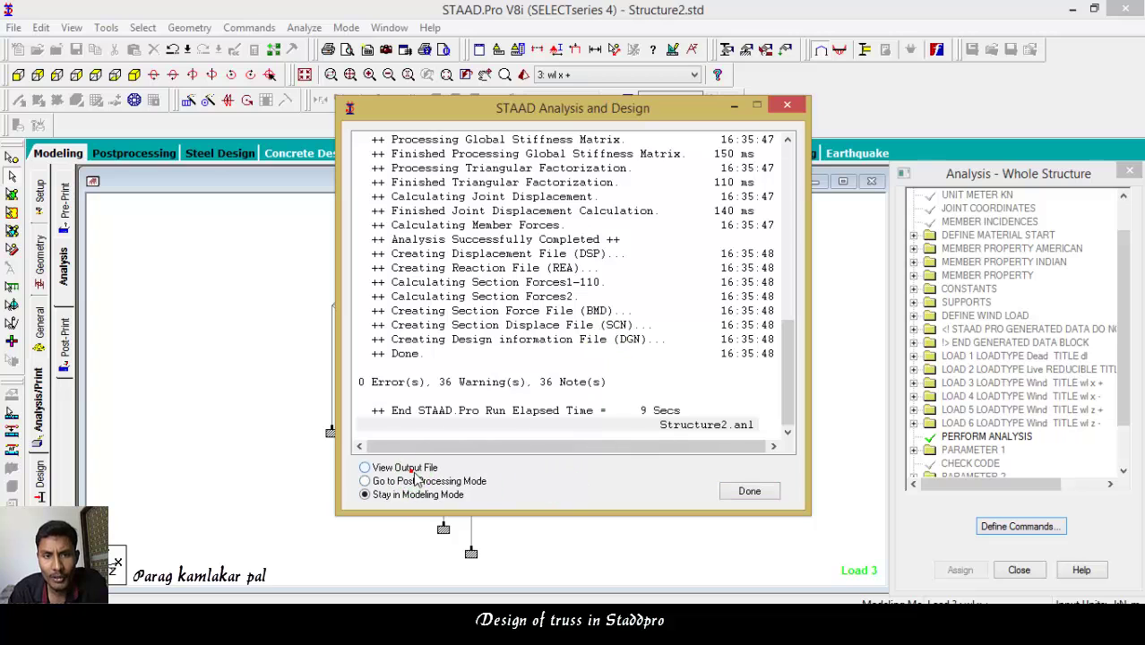
{"action": "left_click", "coordinate": [752, 493]}
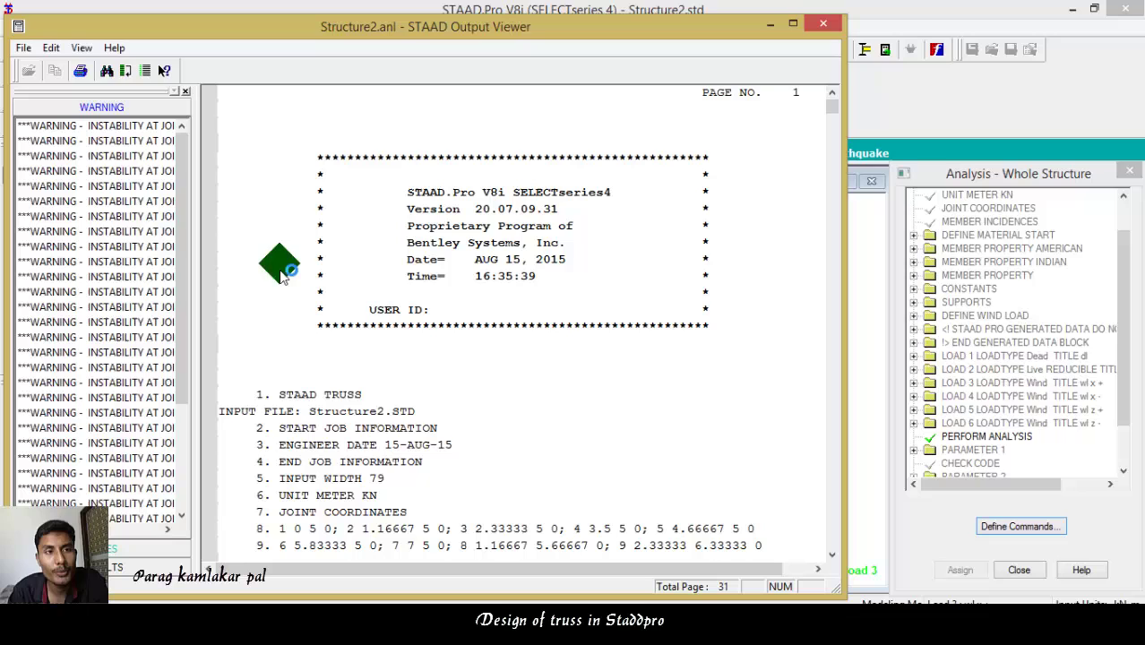
Jump to the IS-800 steel design results: members 1–2 pass, members 11–12 fail compression.
{"action": "left_click", "coordinate": [135, 564]}
{"action": "left_click", "coordinate": [52, 164]}
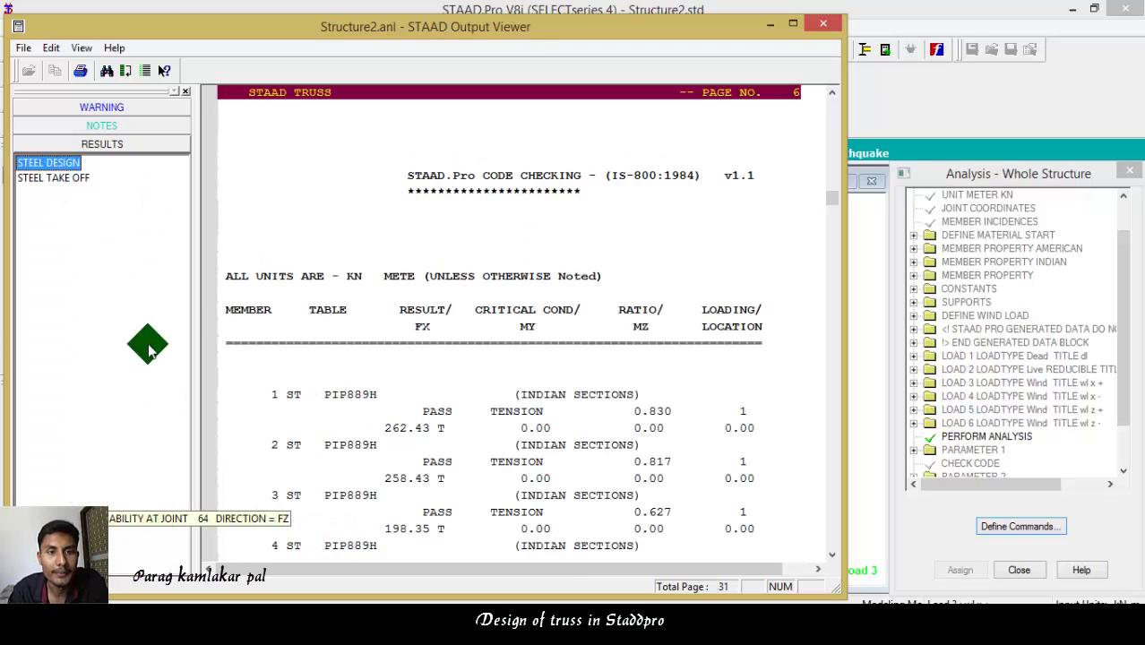
{"action": "left_click", "coordinate": [431, 413]}
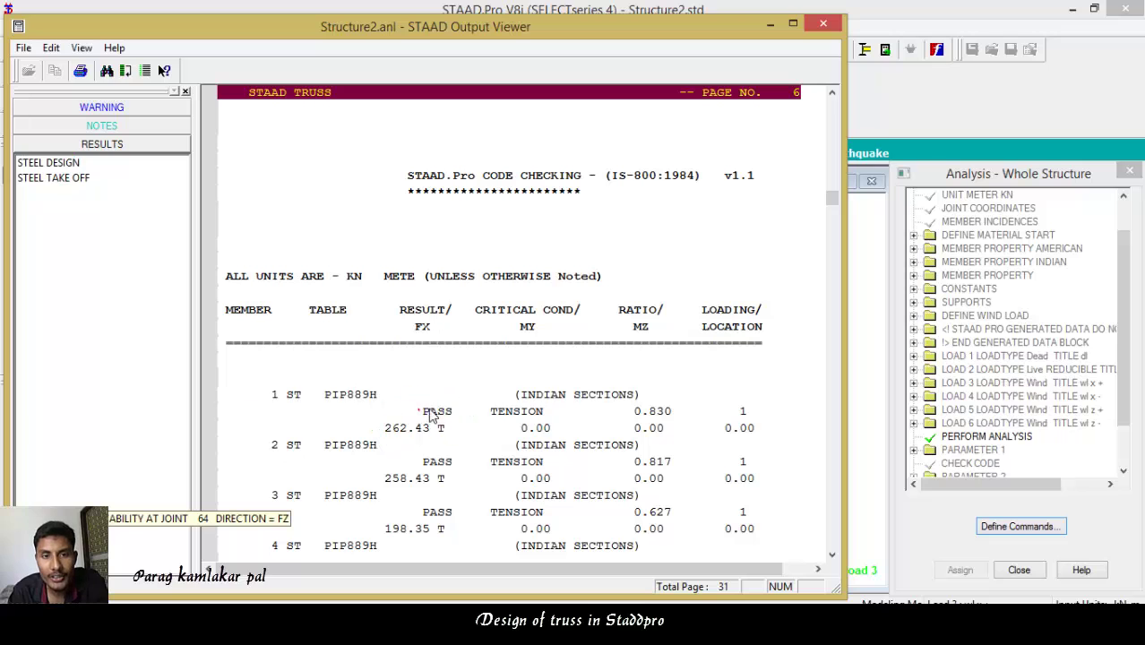
{"action": "left_click", "coordinate": [450, 443]}
{"action": "left_click", "coordinate": [463, 453]}
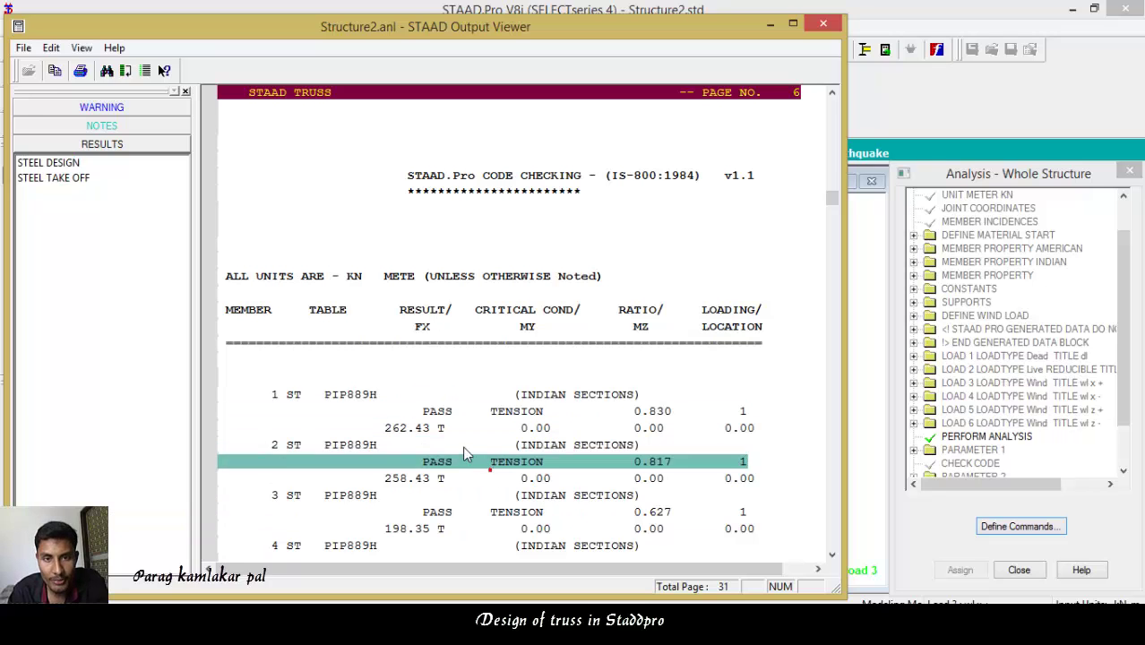
{"action": "scroll", "coordinate": [457, 450], "scroll_direction": "down", "scroll_amount": 15}
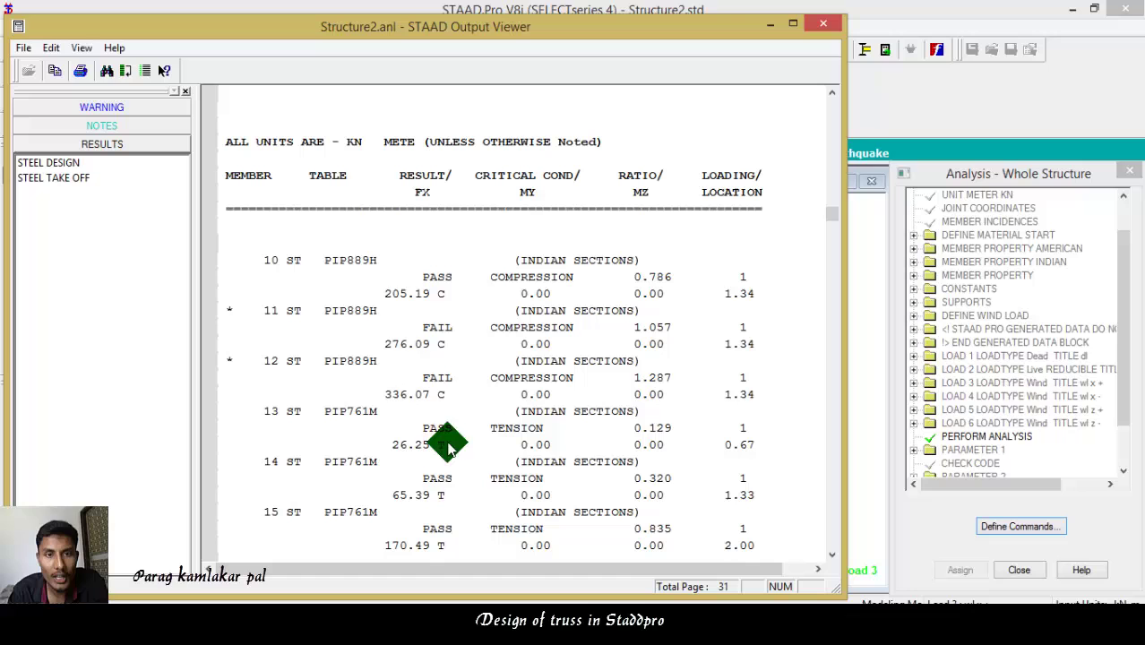
{"action": "left_click", "coordinate": [439, 331]}
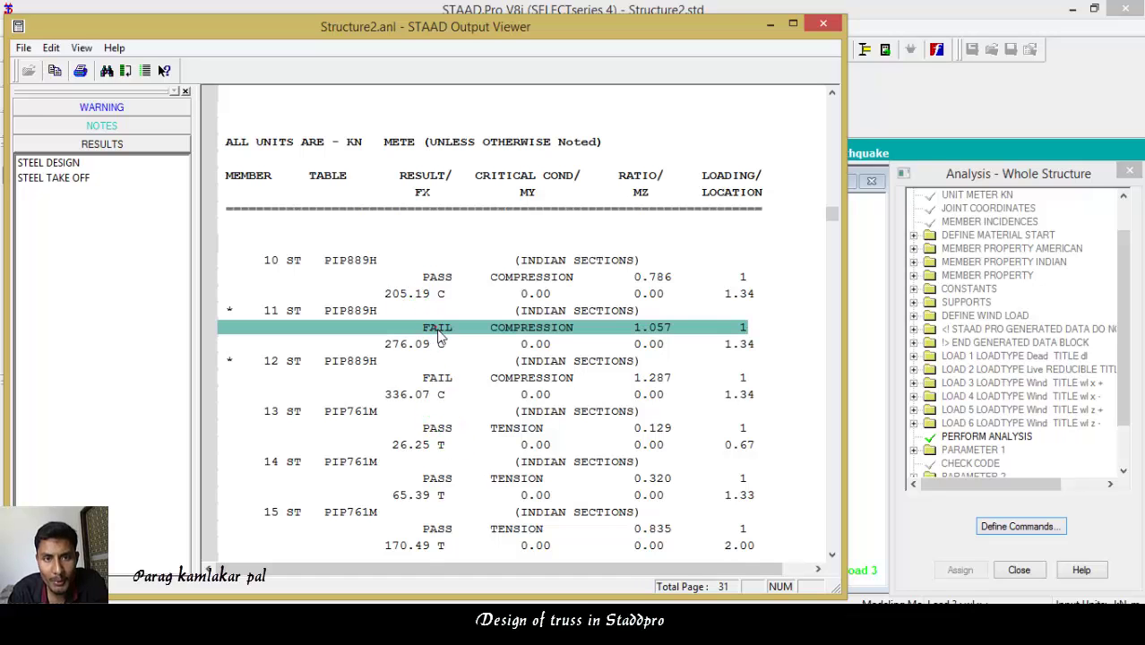
{"action": "left_click", "coordinate": [439, 378]}
Review further down the report, noting members 22 and 23 failing in tension, through member 30.
{"action": "scroll", "coordinate": [421, 452], "scroll_direction": "down", "scroll_amount": 11}
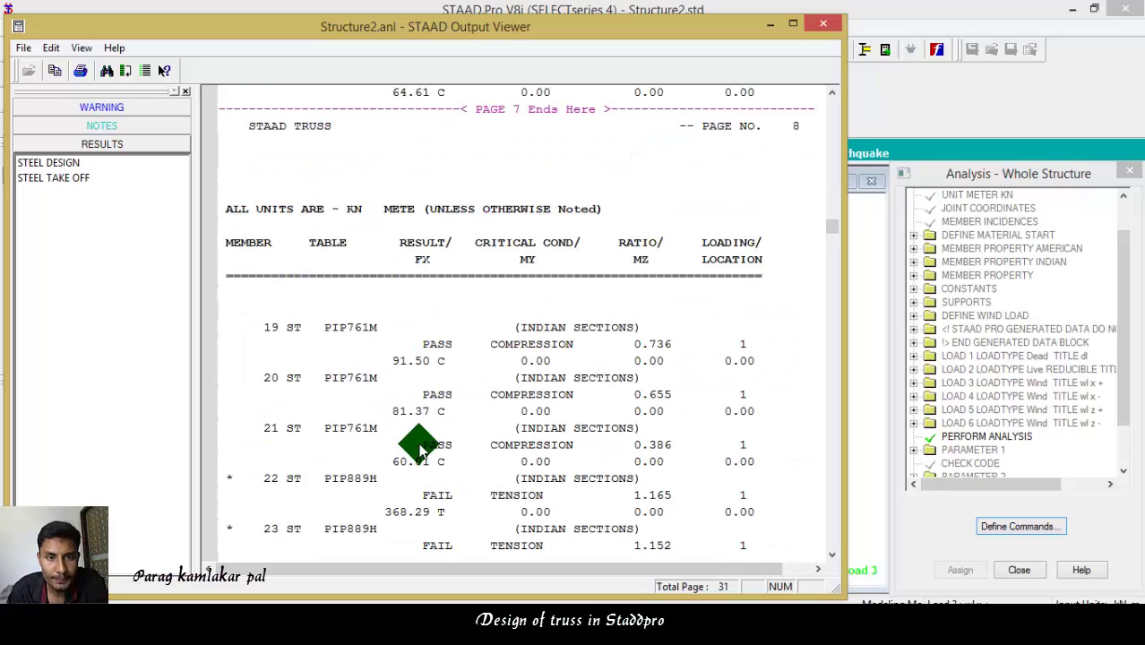
{"action": "scroll", "coordinate": [421, 451], "scroll_direction": "down", "scroll_amount": 3}
{"action": "left_click", "coordinate": [445, 344]}
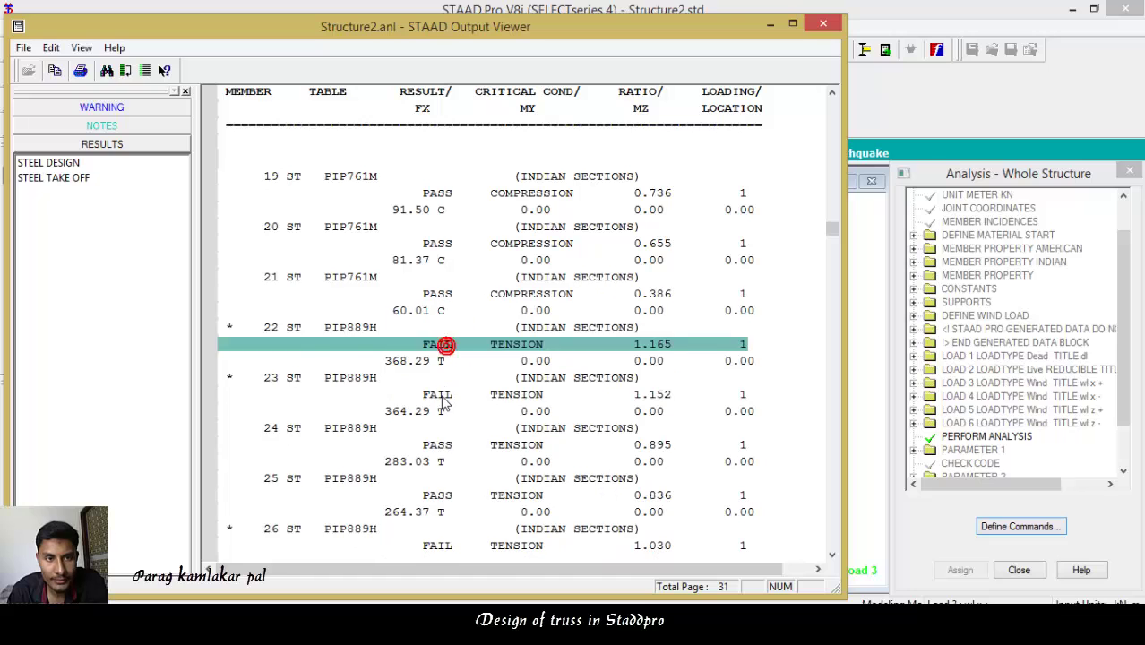
{"action": "left_click", "coordinate": [441, 396]}
{"action": "left_click", "coordinate": [436, 329]}
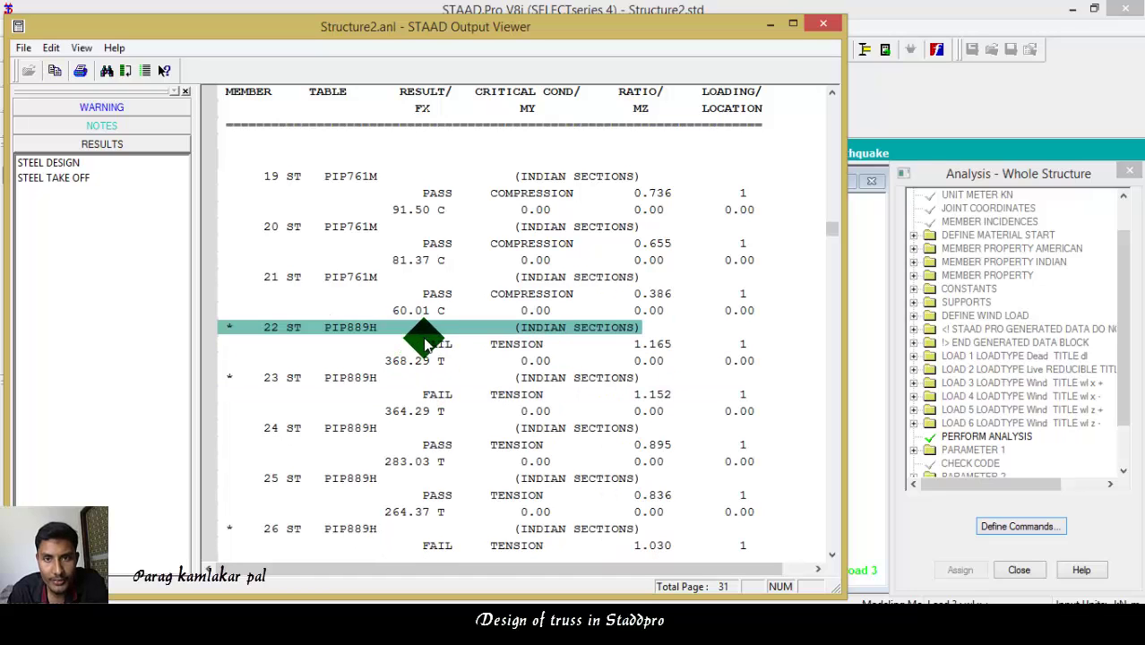
{"action": "left_click", "coordinate": [434, 394]}
{"action": "scroll", "coordinate": [414, 437], "scroll_direction": "down", "scroll_amount": 8}
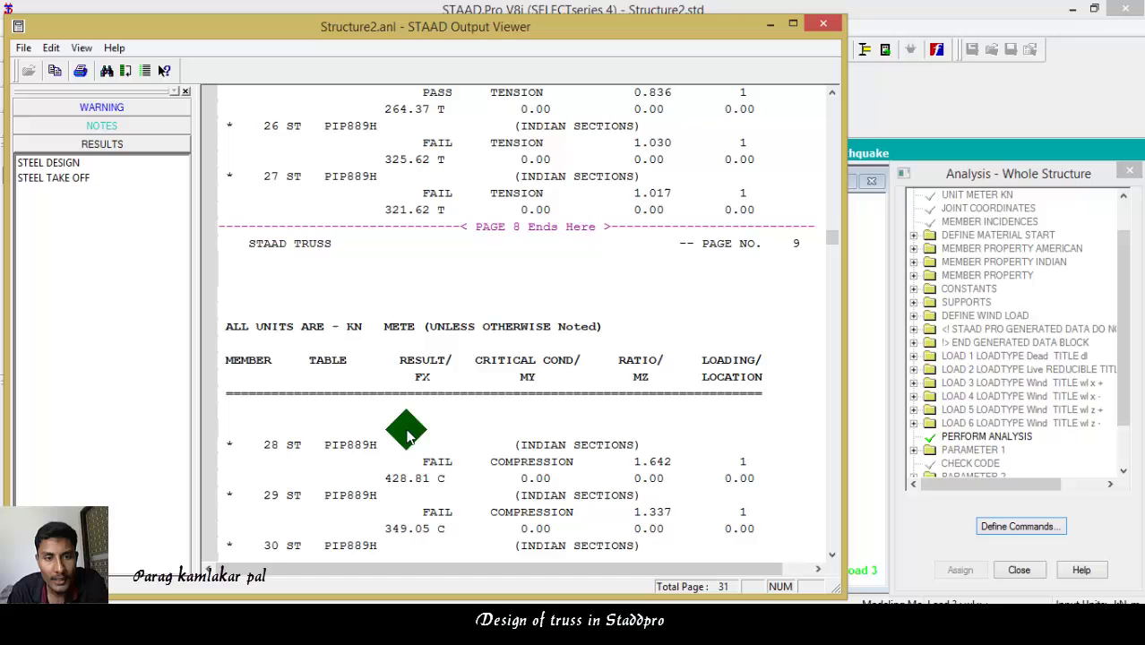
{"action": "scroll", "coordinate": [408, 436], "scroll_direction": "down", "scroll_amount": 1}
Close the report, select all failed beams, and switch to steel design mode.
{"action": "left_click", "coordinate": [822, 22]}
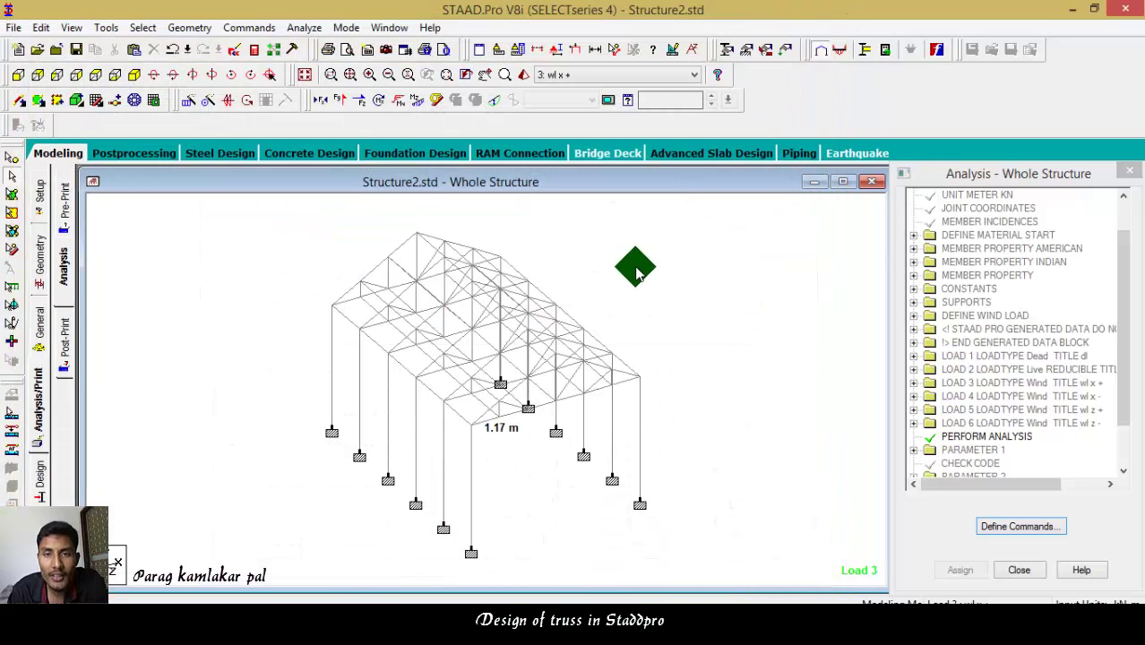
{"action": "left_click", "coordinate": [142, 27]}
{"action": "mouse_move", "coordinate": [276, 554]}
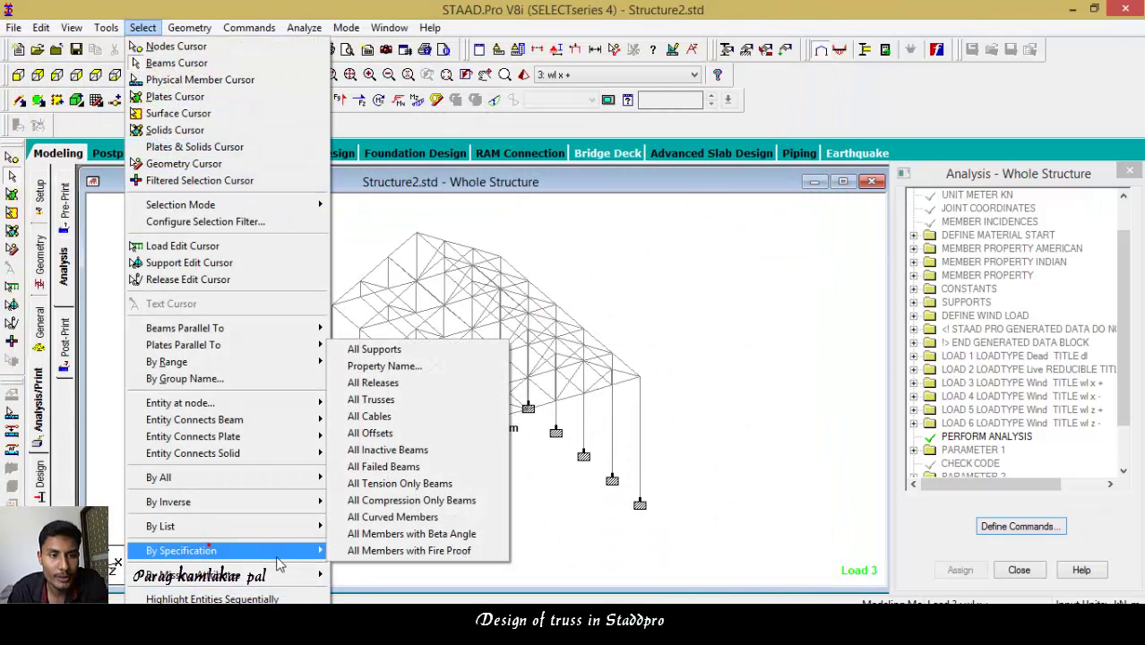
{"action": "left_click", "coordinate": [367, 466]}
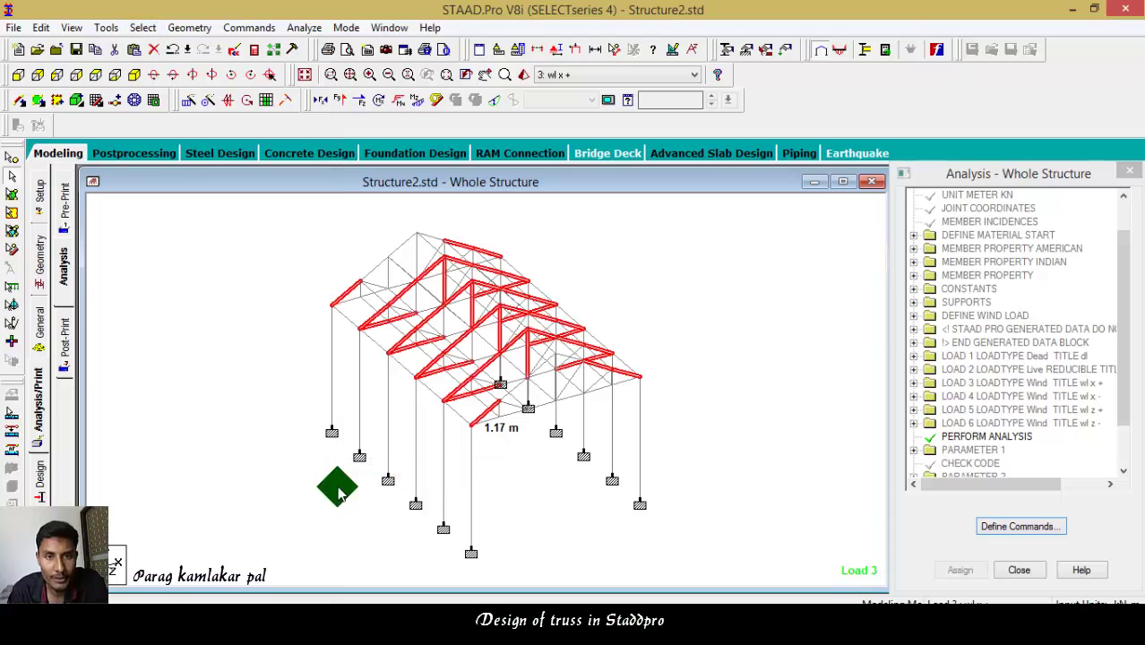
{"action": "mouse_move", "coordinate": [536, 384]}
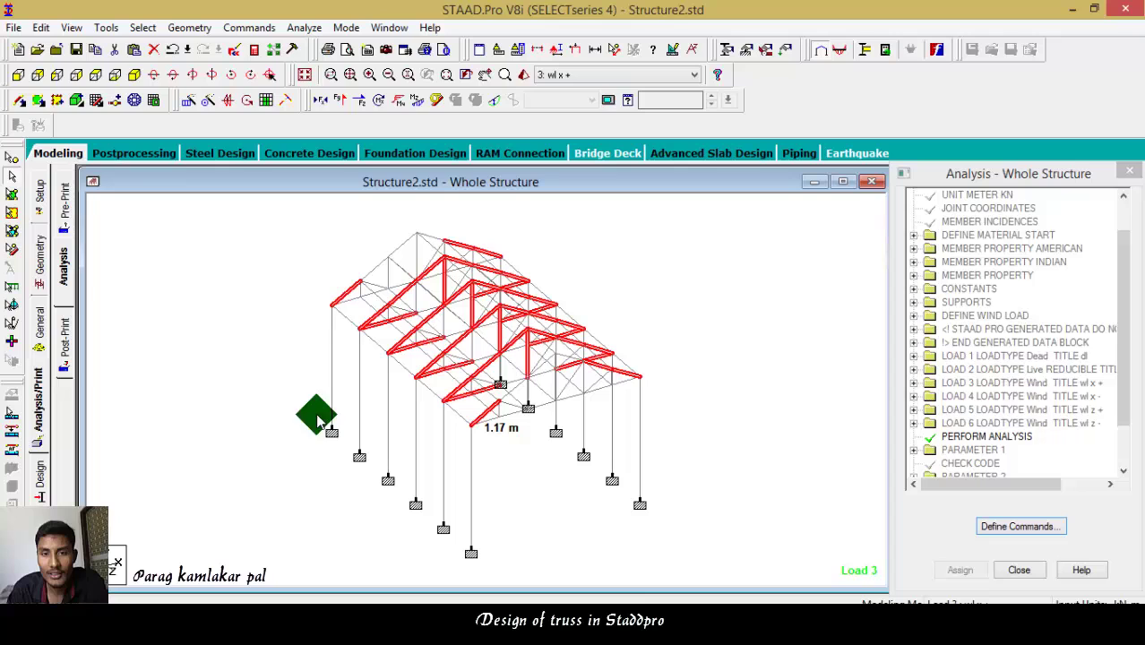
{"action": "left_click", "coordinate": [36, 477]}
{"action": "left_click", "coordinate": [151, 448]}
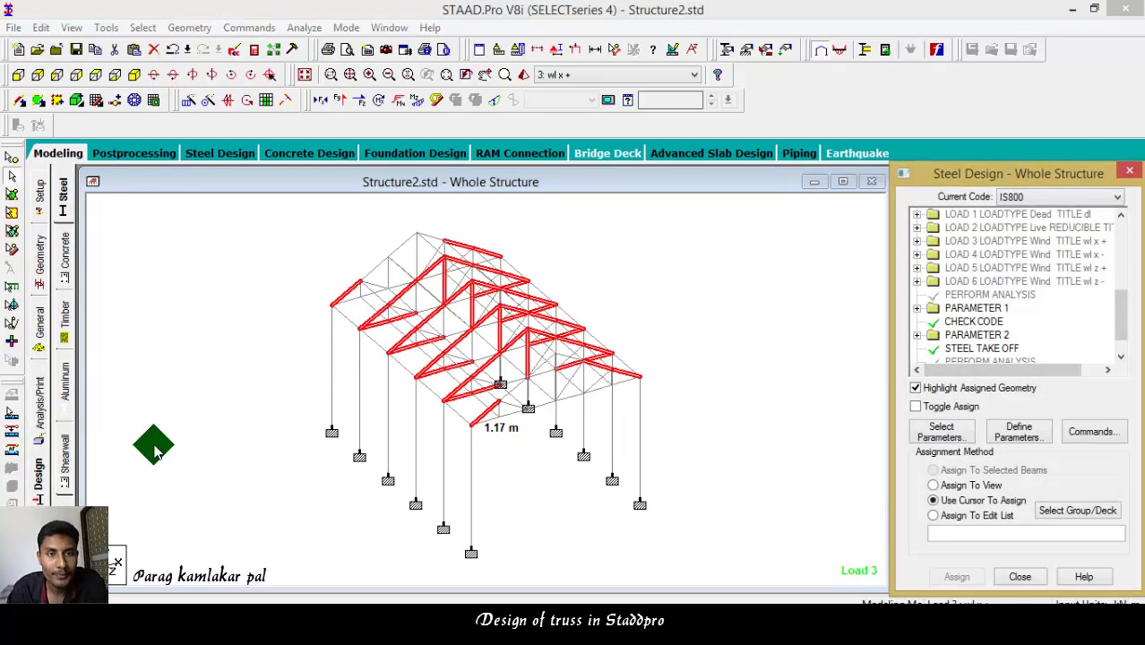
Check beam 7's design (FAIL, ratio 1.175, compression) and beam 14's (pass, 0.320).
{"action": "double_click", "coordinate": [349, 298]}
{"action": "left_click", "coordinate": [730, 145]}
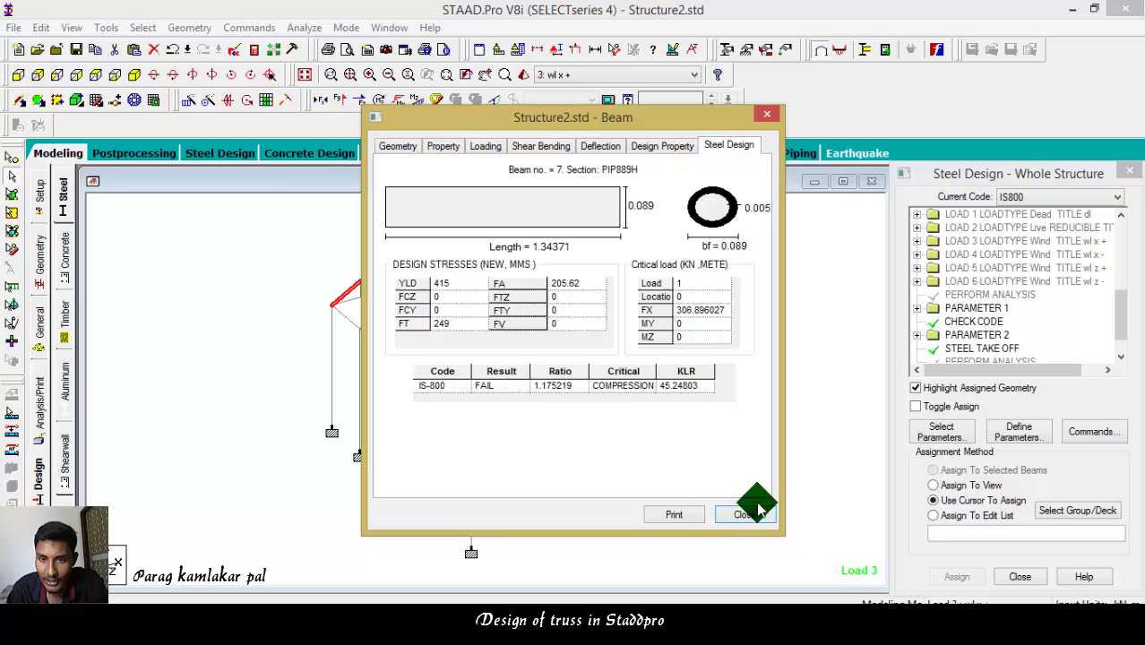
{"action": "left_click", "coordinate": [753, 515]}
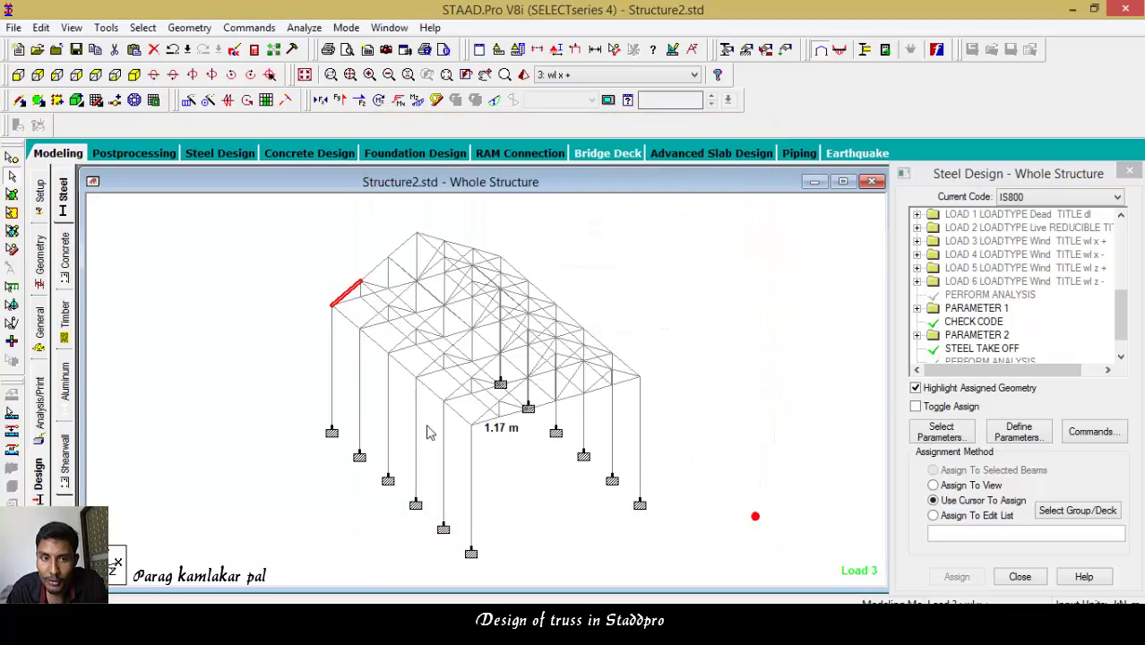
{"action": "left_click", "coordinate": [313, 389]}
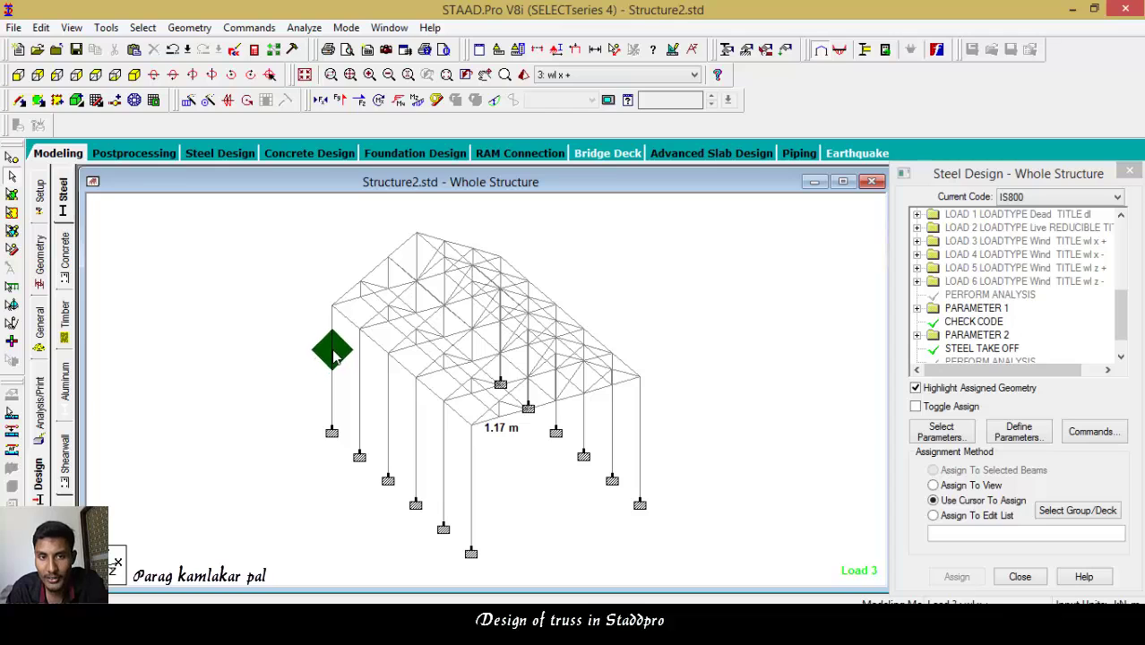
{"action": "double_click", "coordinate": [395, 286]}
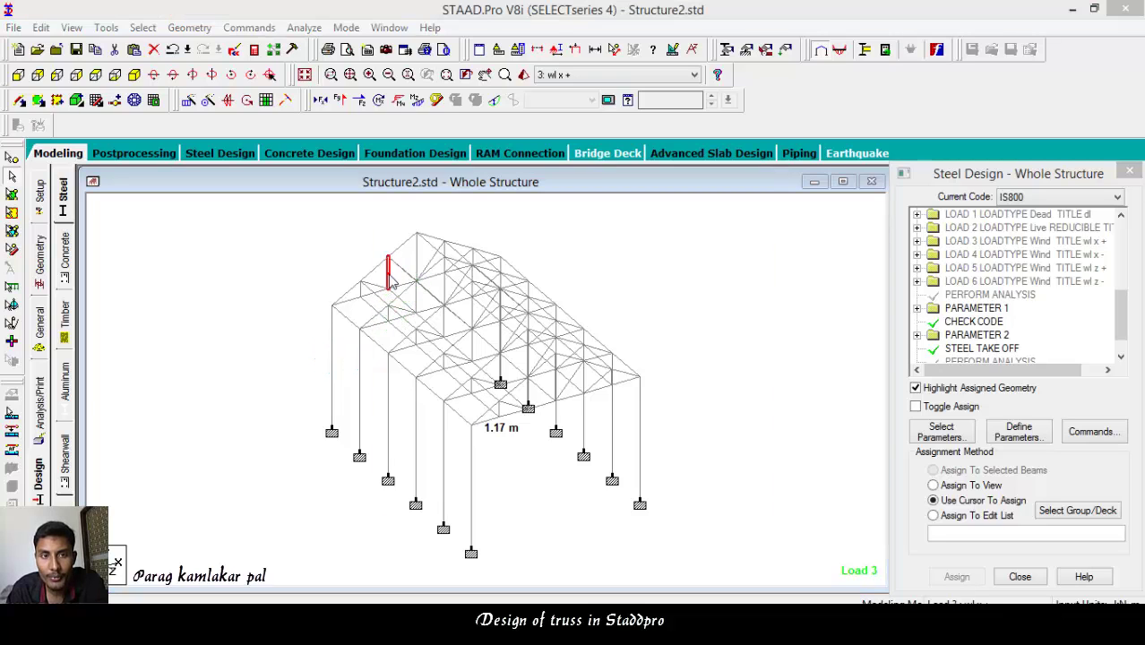
{"action": "left_click", "coordinate": [726, 146]}
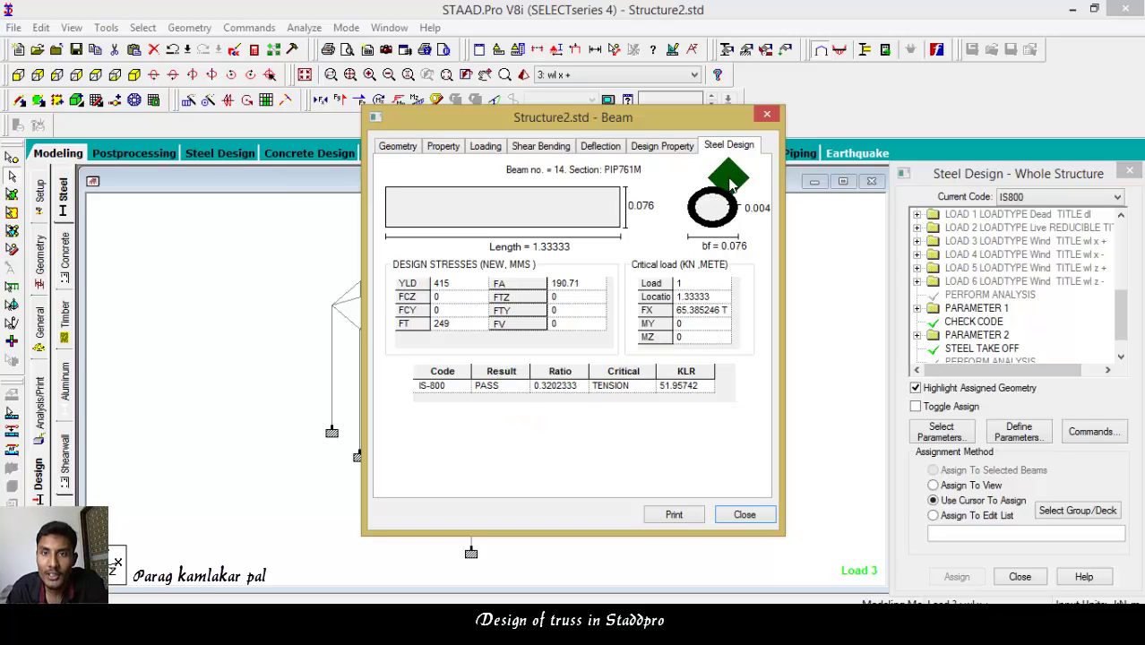
{"action": "left_click", "coordinate": [767, 114]}
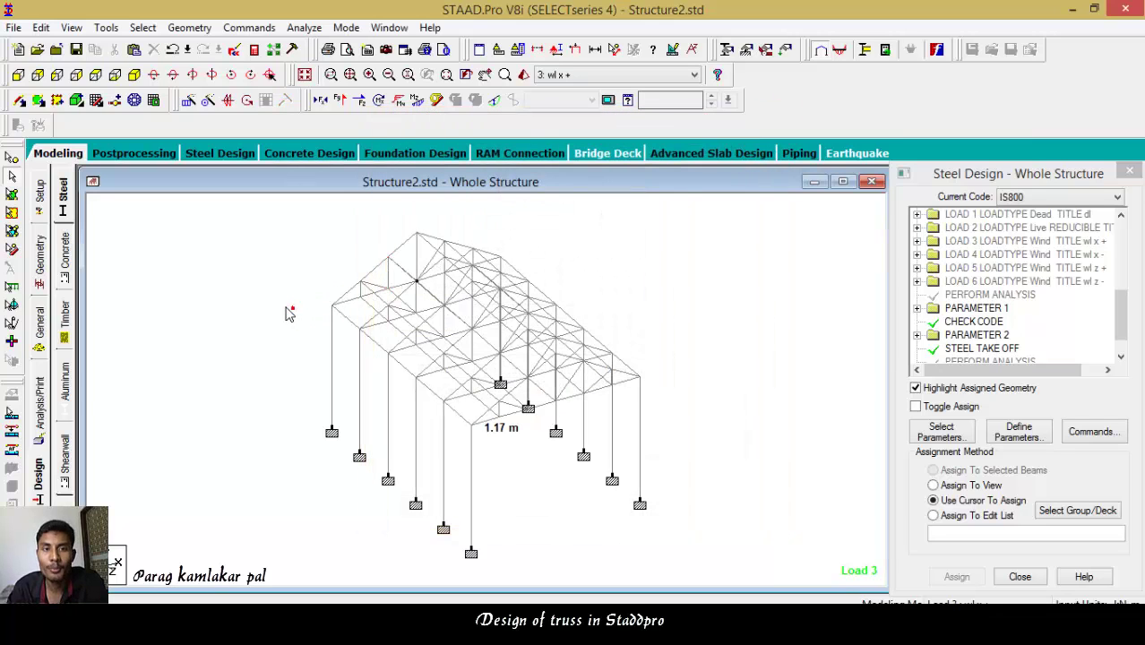
Select tension-only beams (none exist), then select and highlight all failed beams.
{"action": "left_click", "coordinate": [146, 27]}
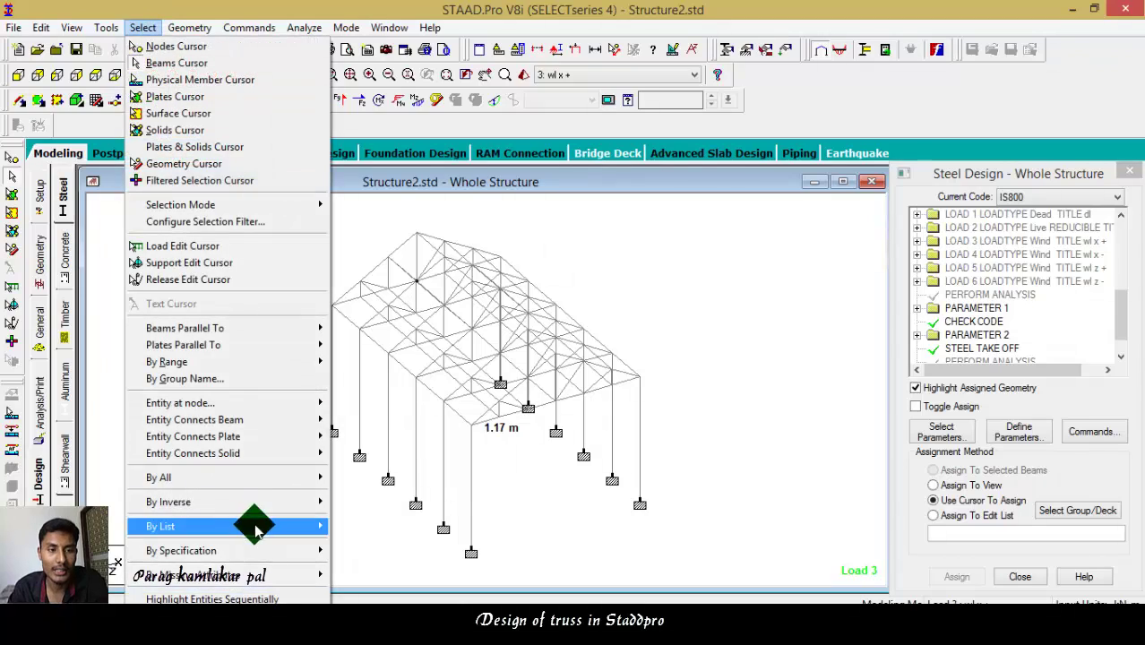
{"action": "mouse_move", "coordinate": [266, 550]}
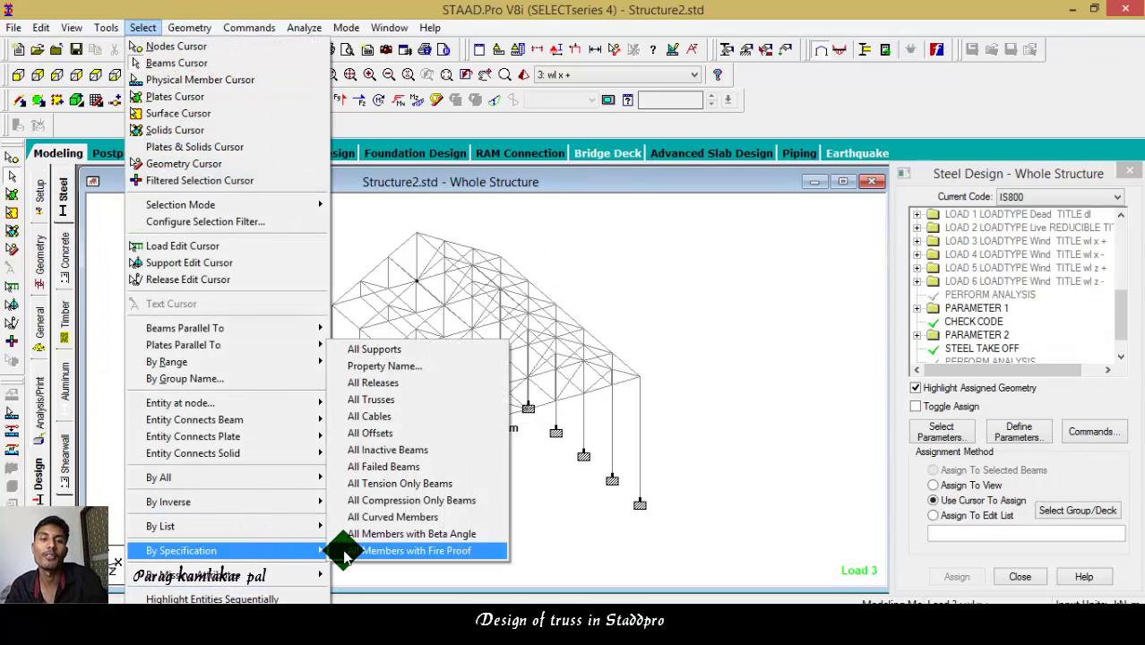
{"action": "left_click", "coordinate": [383, 484]}
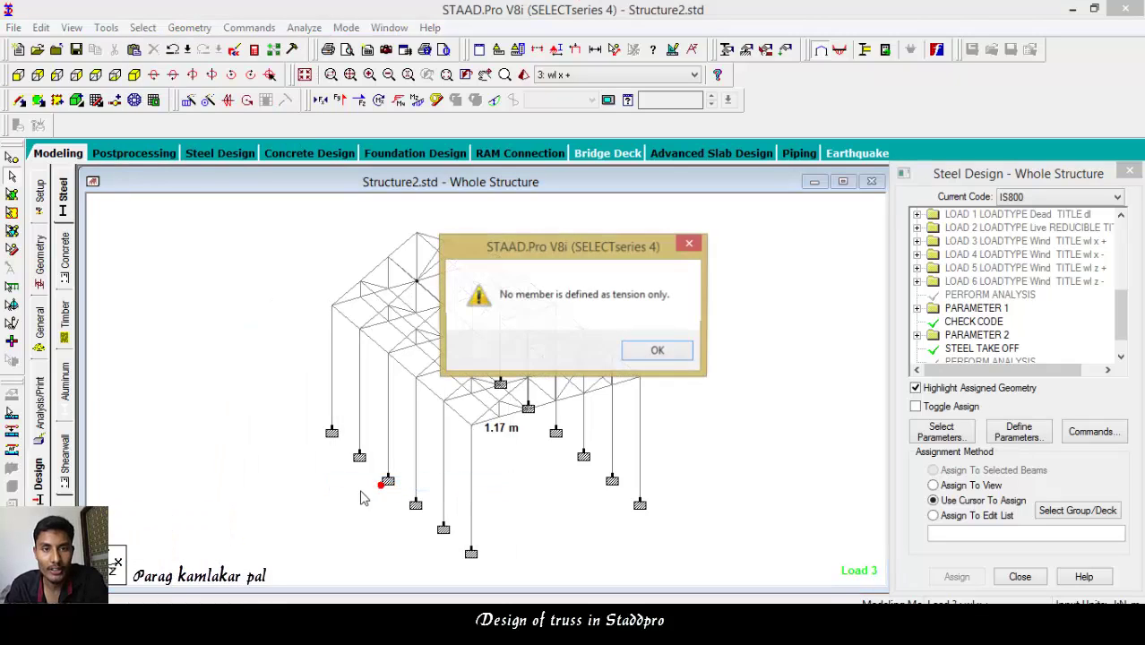
{"action": "left_click", "coordinate": [658, 351]}
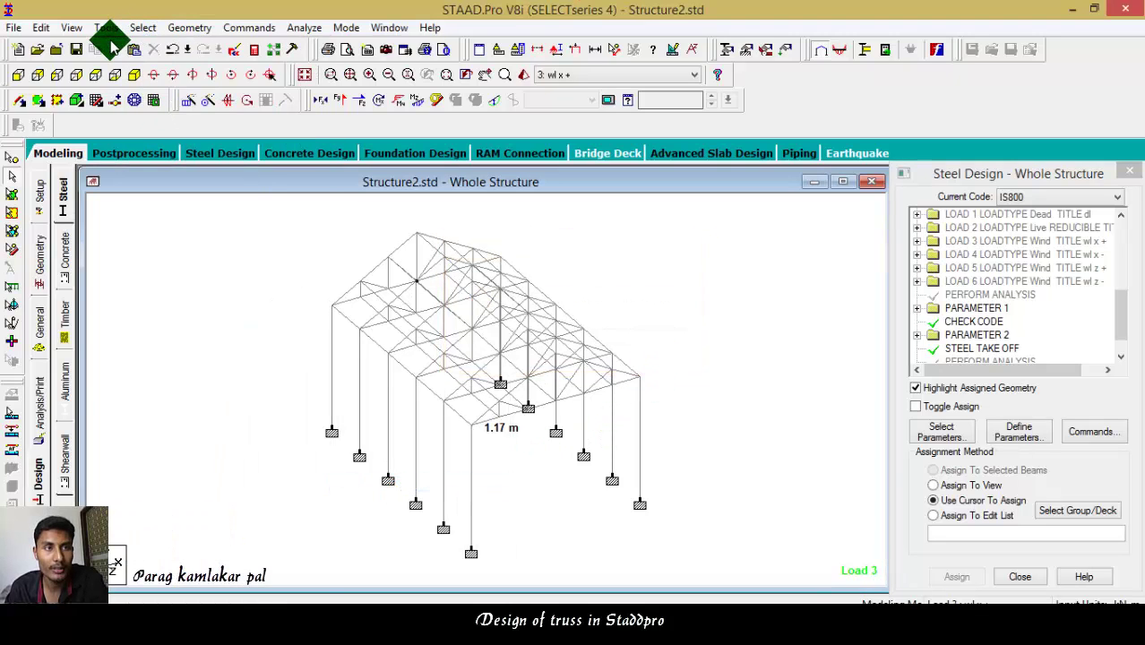
{"action": "left_click", "coordinate": [143, 28]}
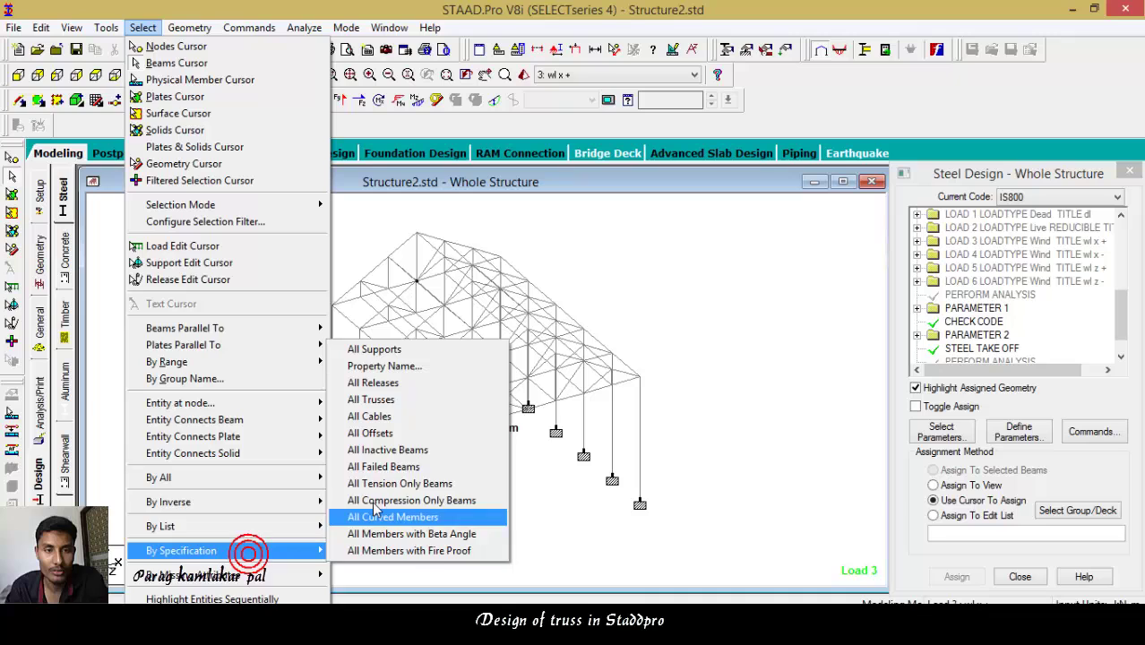
{"action": "left_click", "coordinate": [376, 467]}
{"action": "left_click", "coordinate": [1091, 430]}
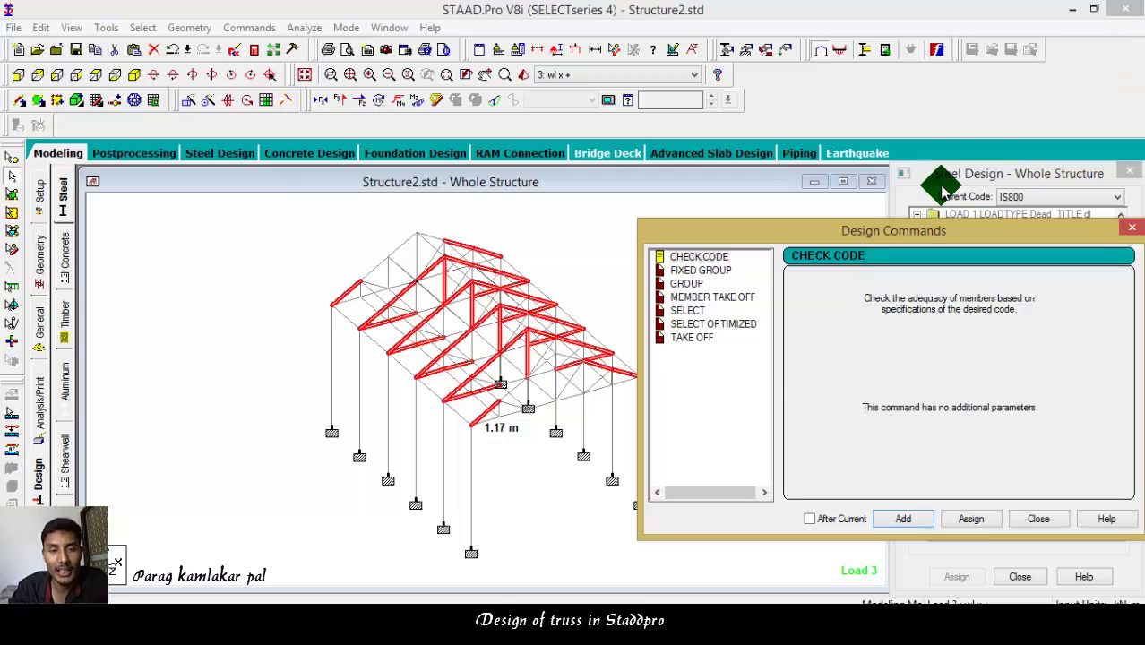
Add a SELECT OPTIMIZED command under PARAMETER 3 (CODE INDIAN) before FINISH.
{"action": "left_click", "coordinate": [700, 326]}
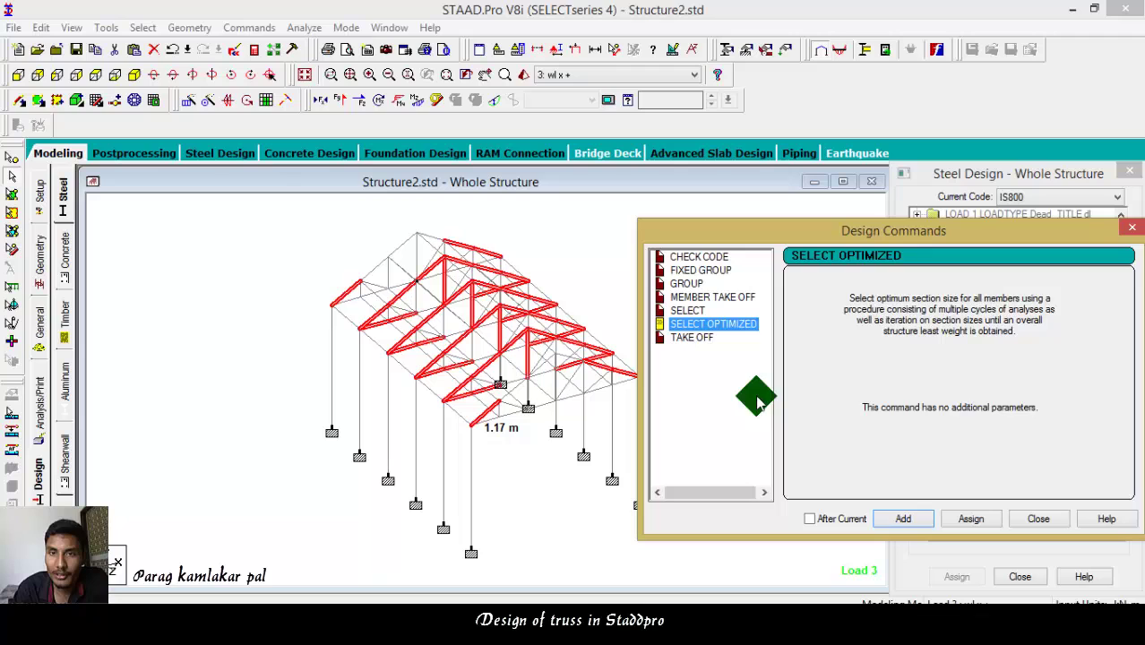
{"action": "left_click", "coordinate": [905, 519]}
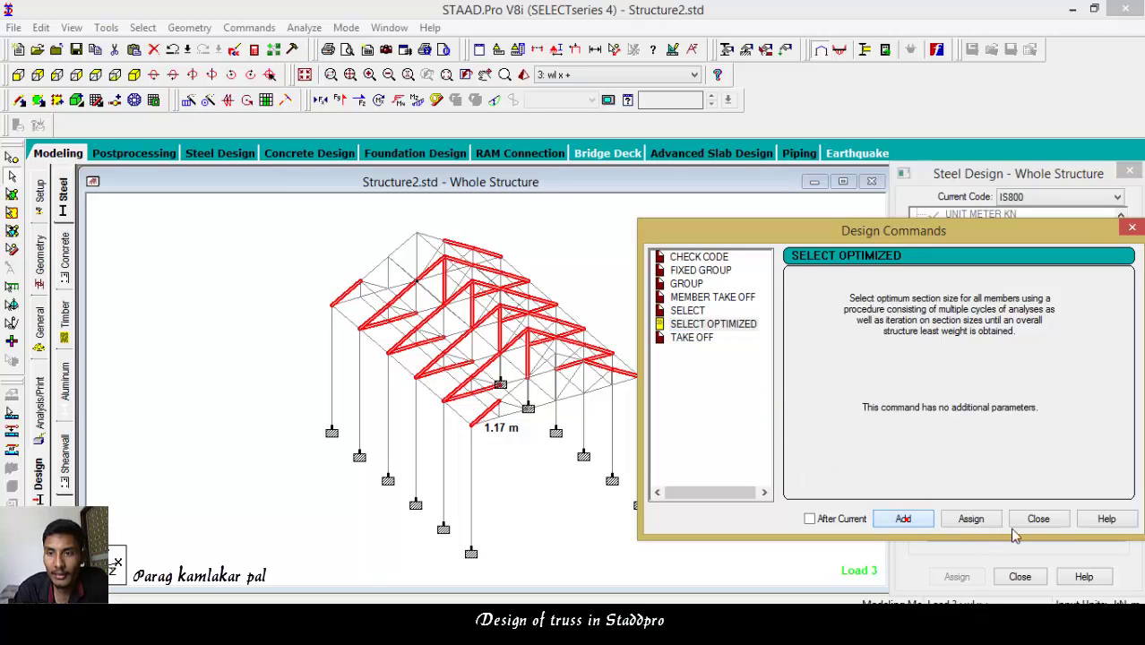
{"action": "left_click", "coordinate": [1037, 520]}
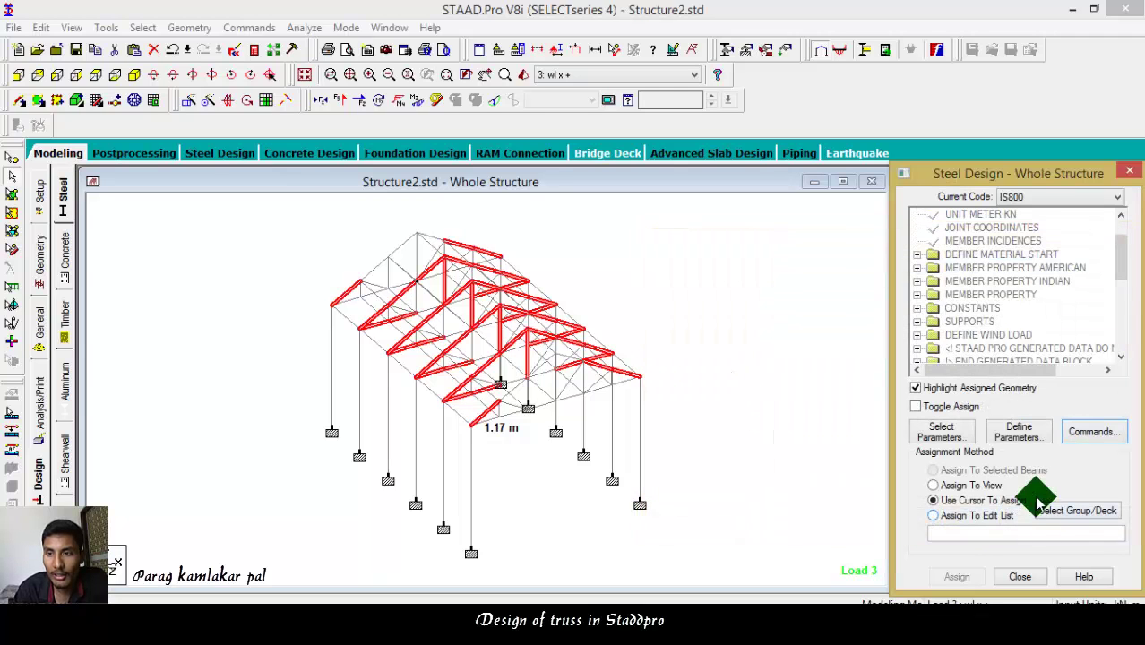
{"action": "left_click_drag", "start_coordinate": [1120, 259], "coordinate": [1121, 314]}
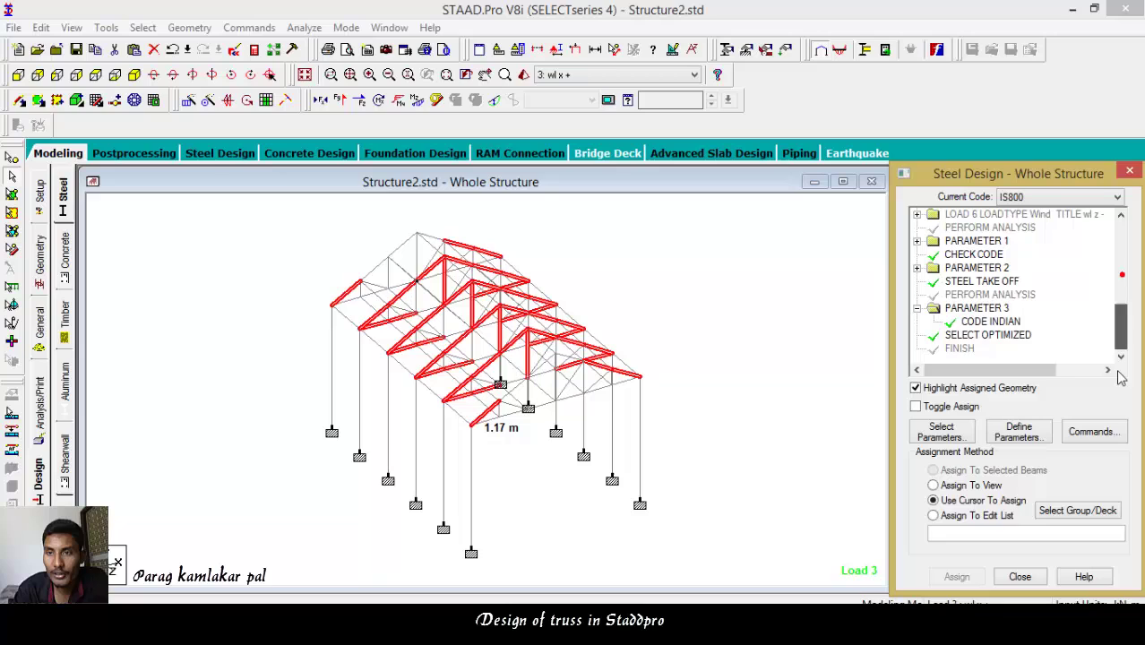
{"action": "left_click", "coordinate": [972, 335]}
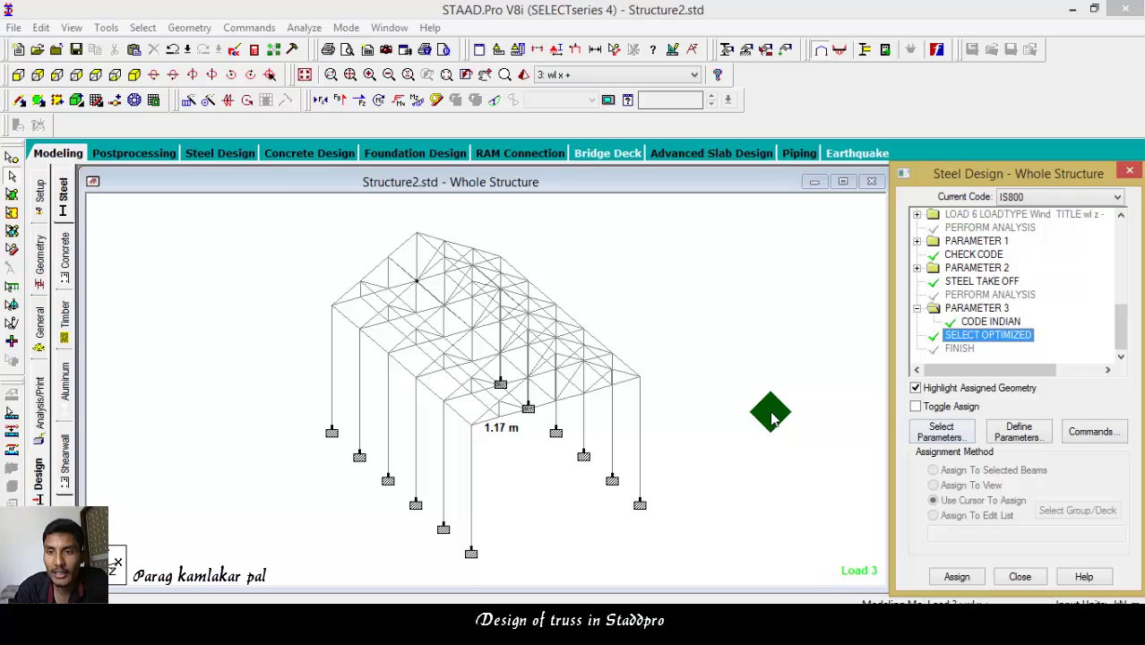
{"action": "left_click", "coordinate": [857, 382]}
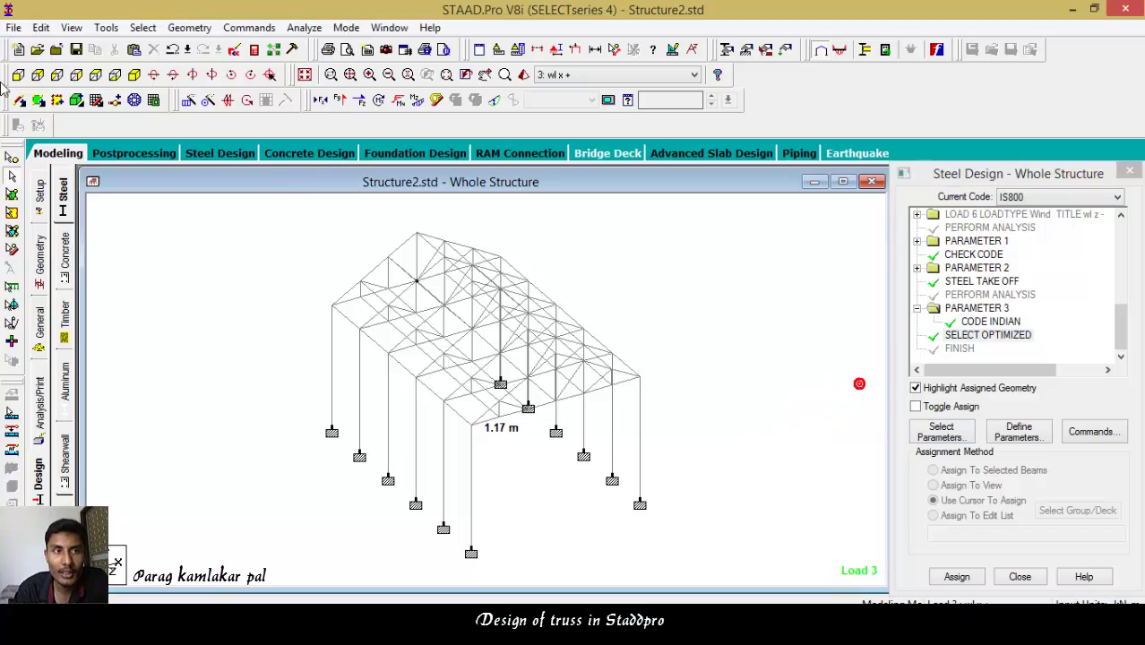
Add Perform Analysis, save, and rerun the analysis (0 errors, 72 warnings).
{"action": "left_click", "coordinate": [40, 411]}
{"action": "left_click", "coordinate": [511, 491]}
{"action": "left_click", "coordinate": [643, 493]}
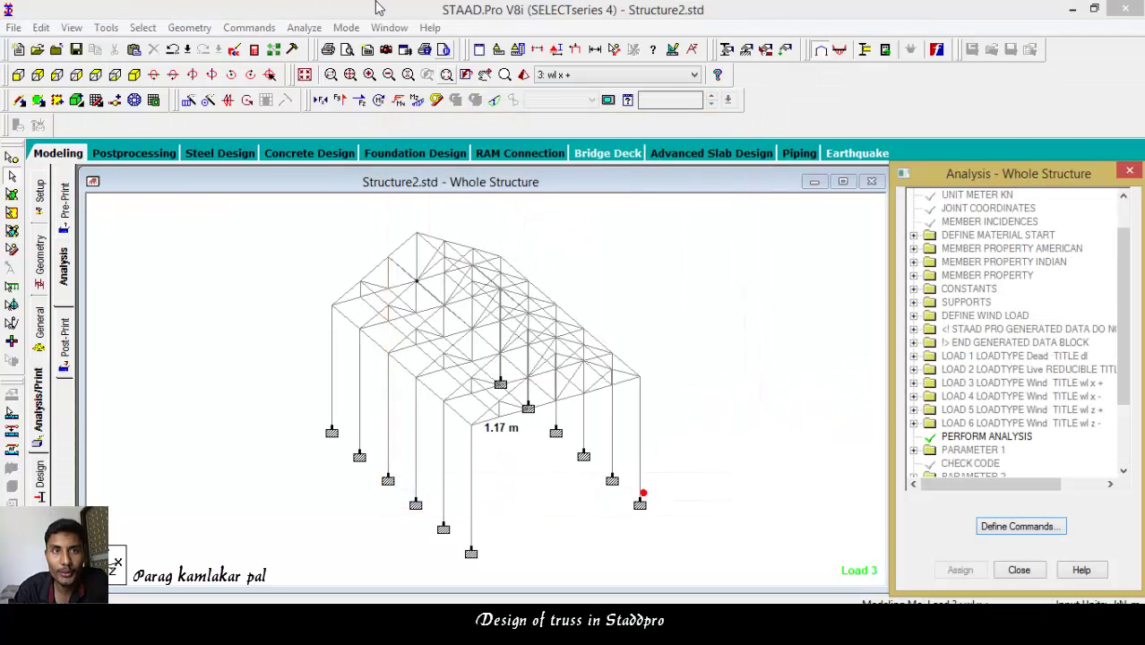
{"action": "left_click", "coordinate": [303, 28]}
{"action": "left_click", "coordinate": [332, 43]}
{"action": "left_click", "coordinate": [463, 353]}
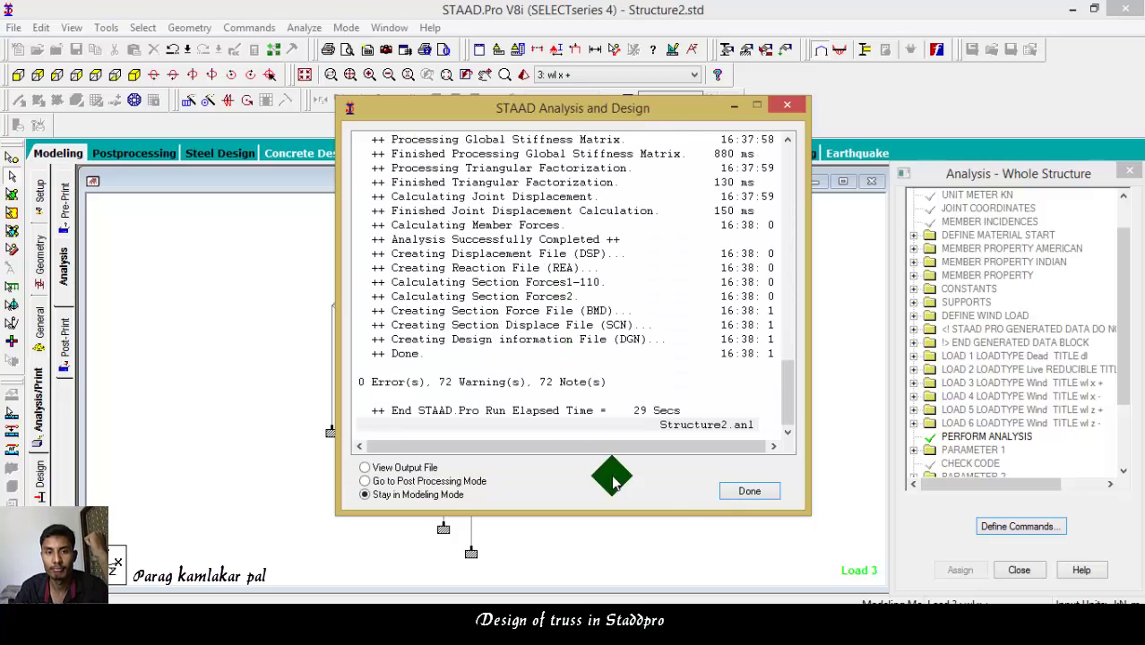
{"action": "left_click", "coordinate": [748, 490]}
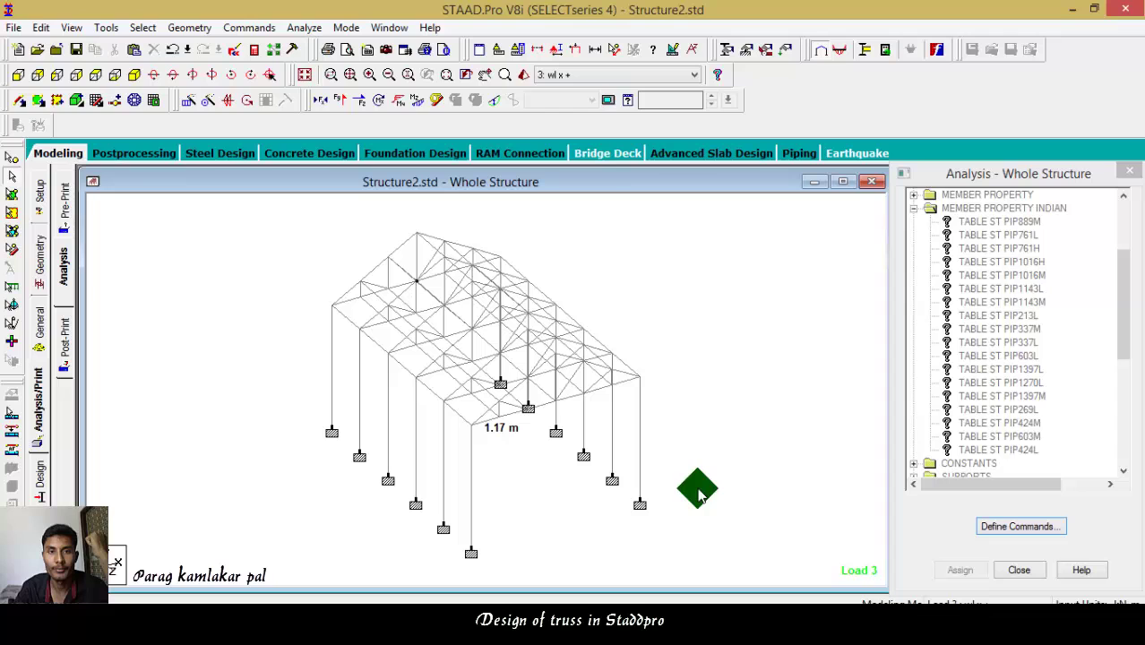
Select all failed beams and confirm that none fail the steel design.
{"action": "left_click", "coordinate": [144, 28]}
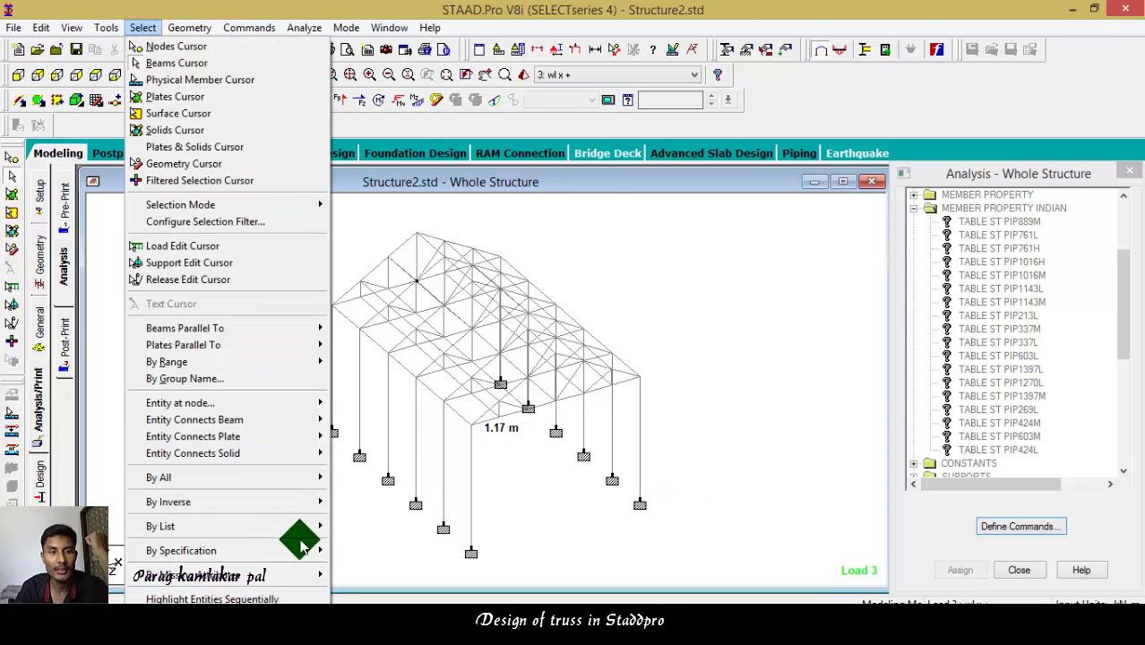
{"action": "mouse_move", "coordinate": [295, 549]}
{"action": "left_click", "coordinate": [405, 467]}
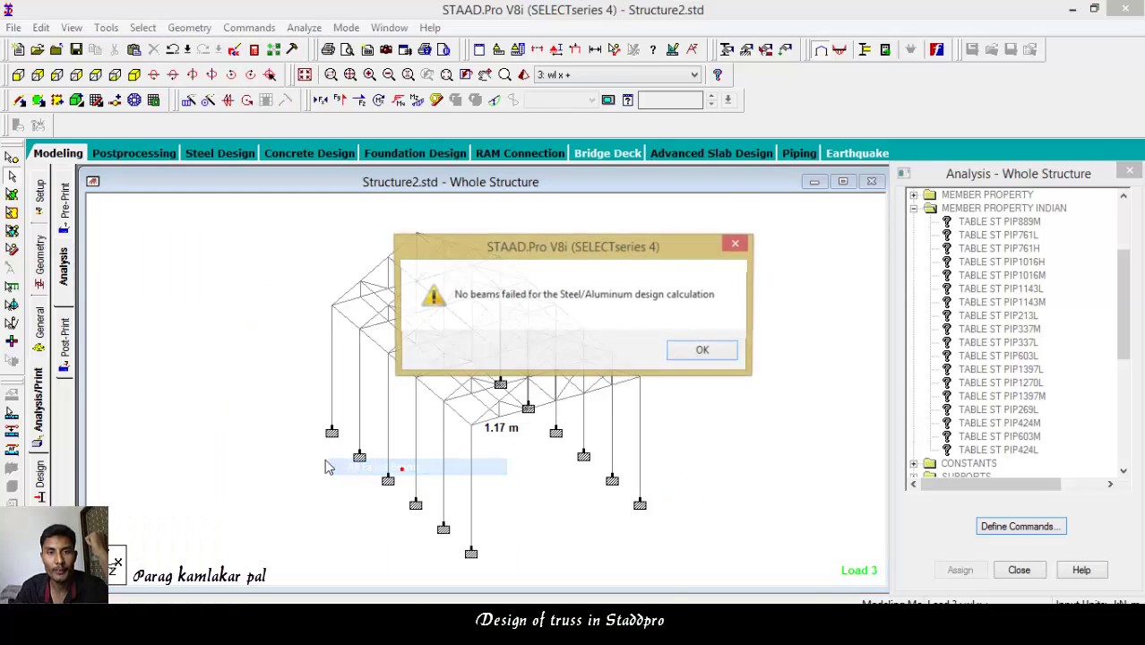
{"action": "left_click", "coordinate": [704, 351]}
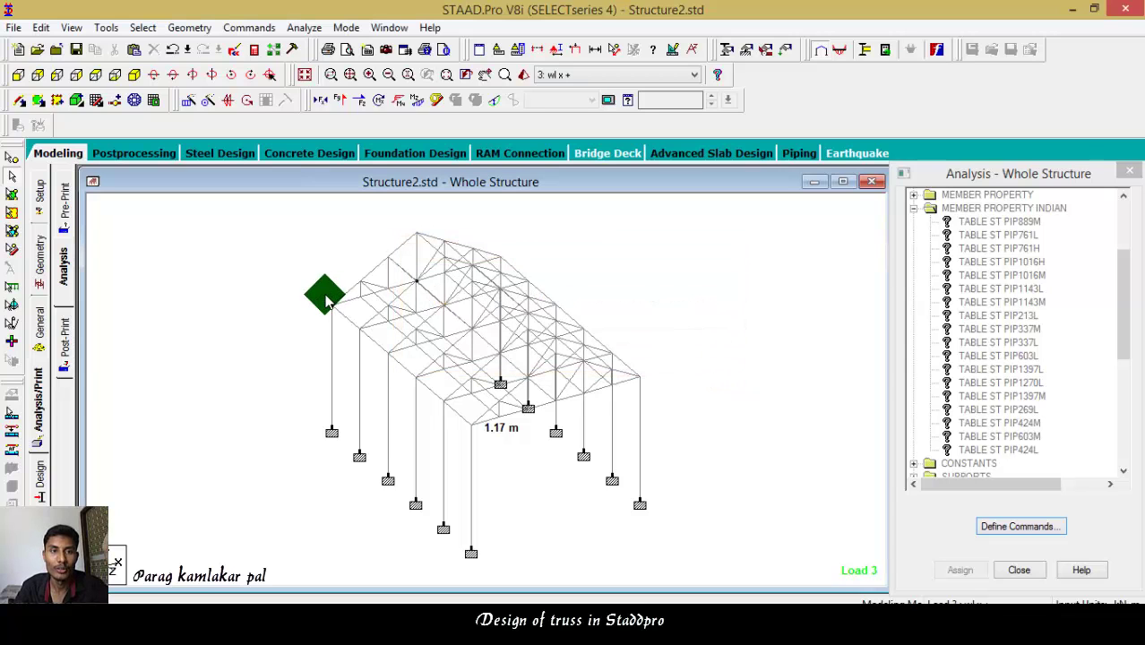
In the results view with the displaced shape hidden, check a truss member's IS-800 steel design.
{"action": "left_click", "coordinate": [150, 153]}
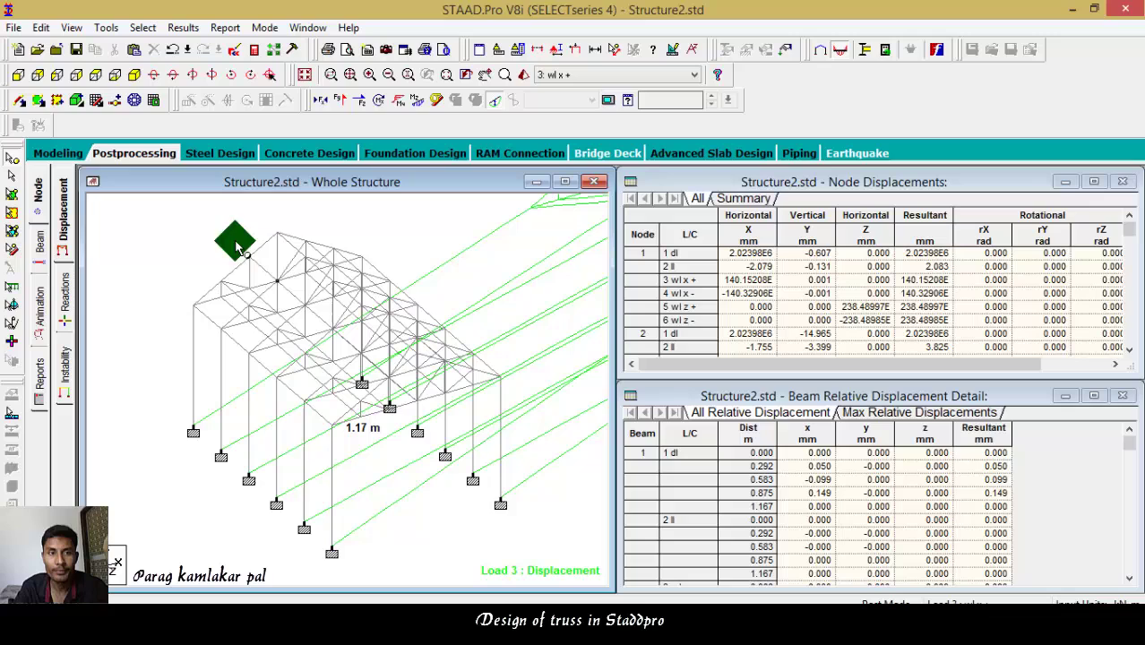
{"action": "left_click", "coordinate": [491, 100]}
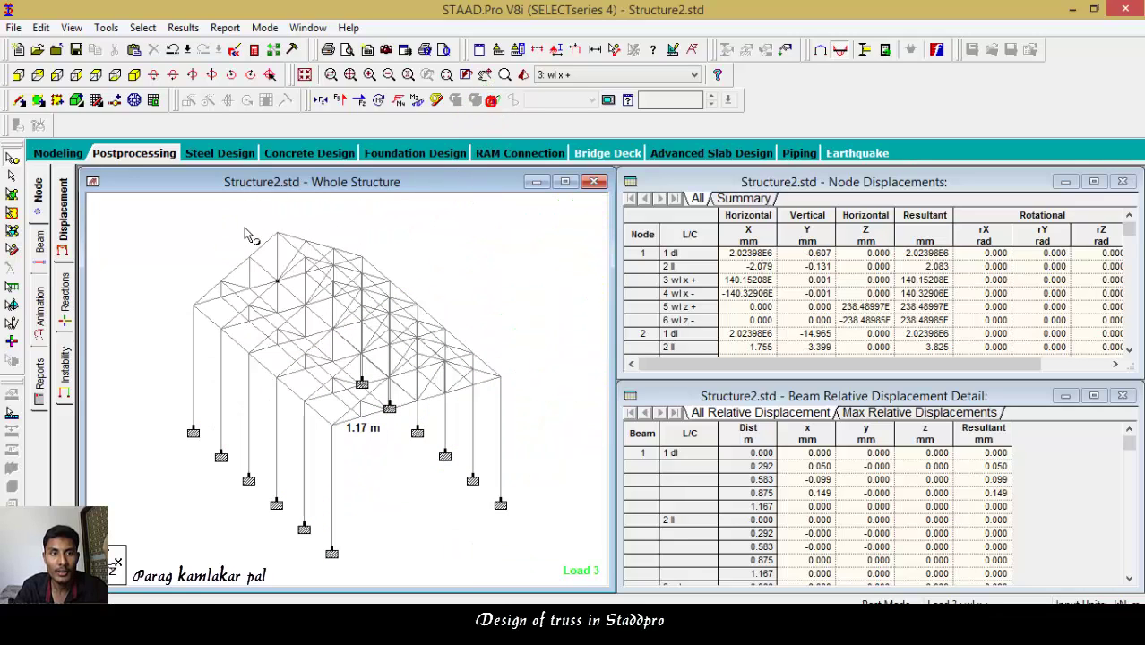
{"action": "left_click", "coordinate": [16, 159]}
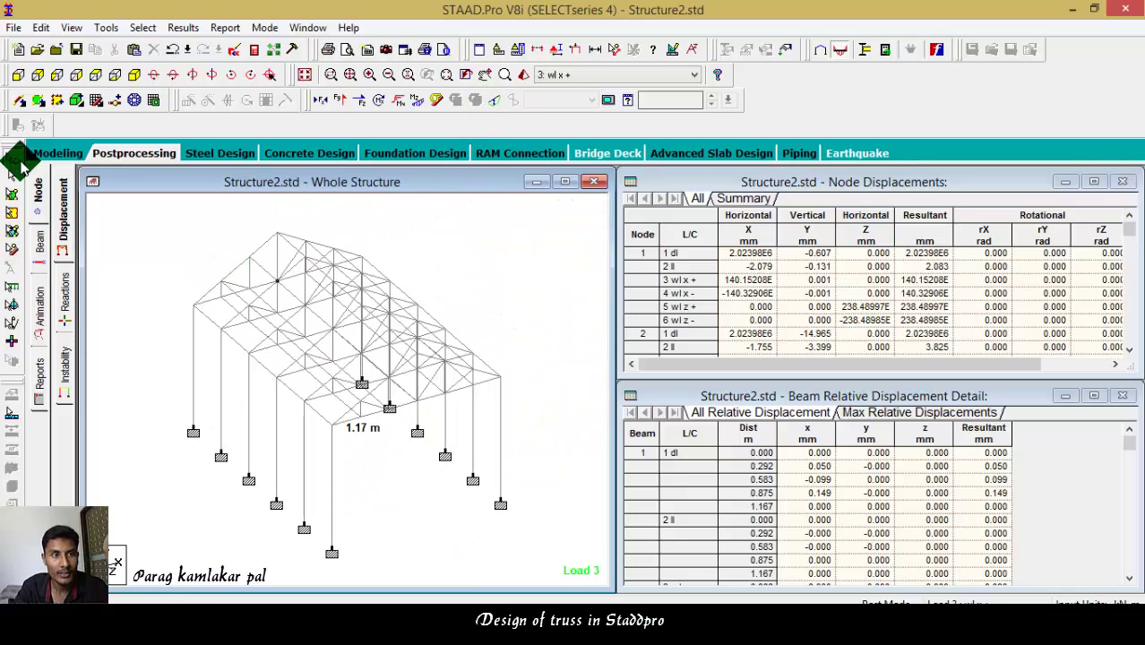
{"action": "double_click", "coordinate": [207, 326]}
{"action": "left_click", "coordinate": [722, 145]}
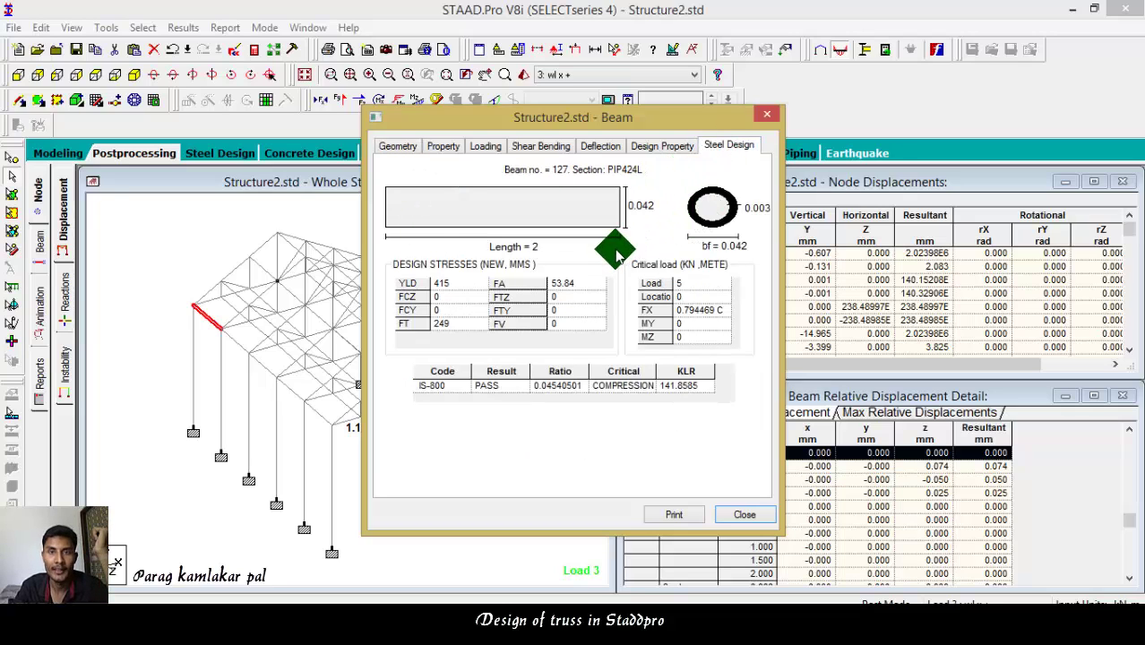
{"action": "left_click", "coordinate": [767, 114]}
Check the left rafter beam 7's steel design: PIP1016H passing at ratio 0.962.
{"action": "double_click", "coordinate": [199, 292]}
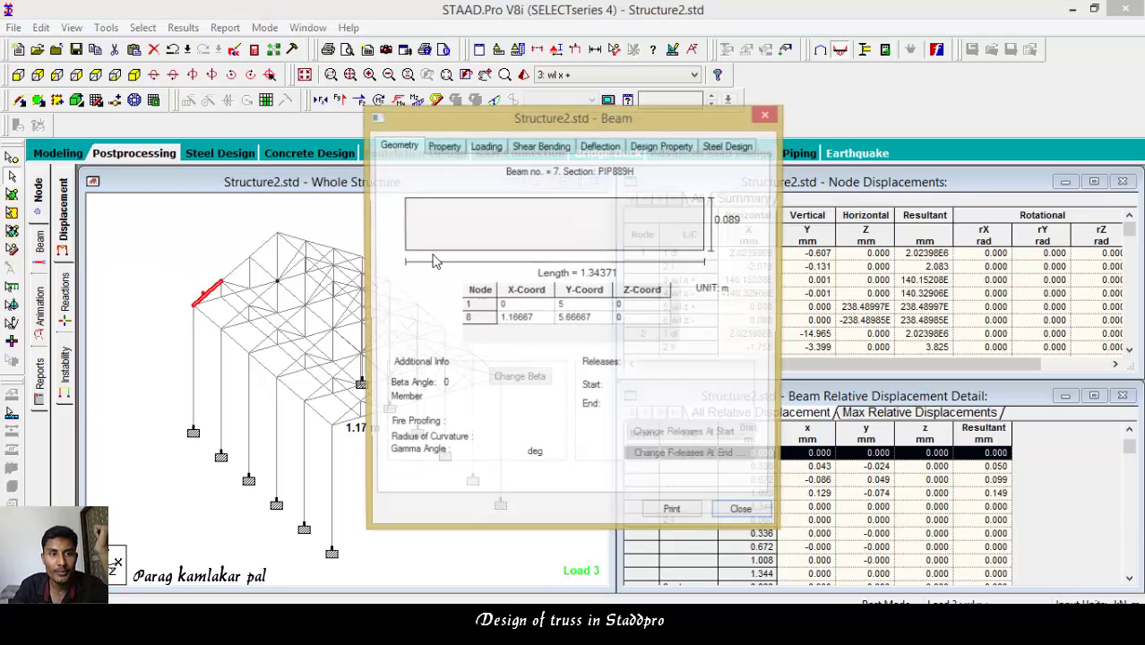
{"action": "left_click", "coordinate": [722, 145]}
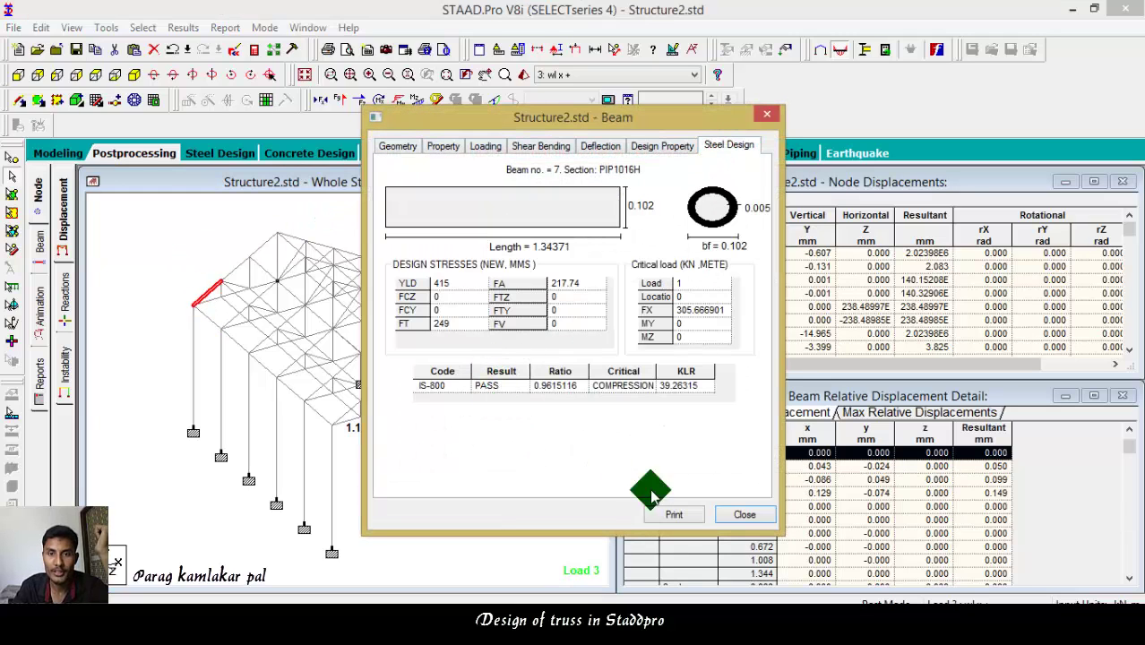
{"action": "left_click", "coordinate": [744, 514]}
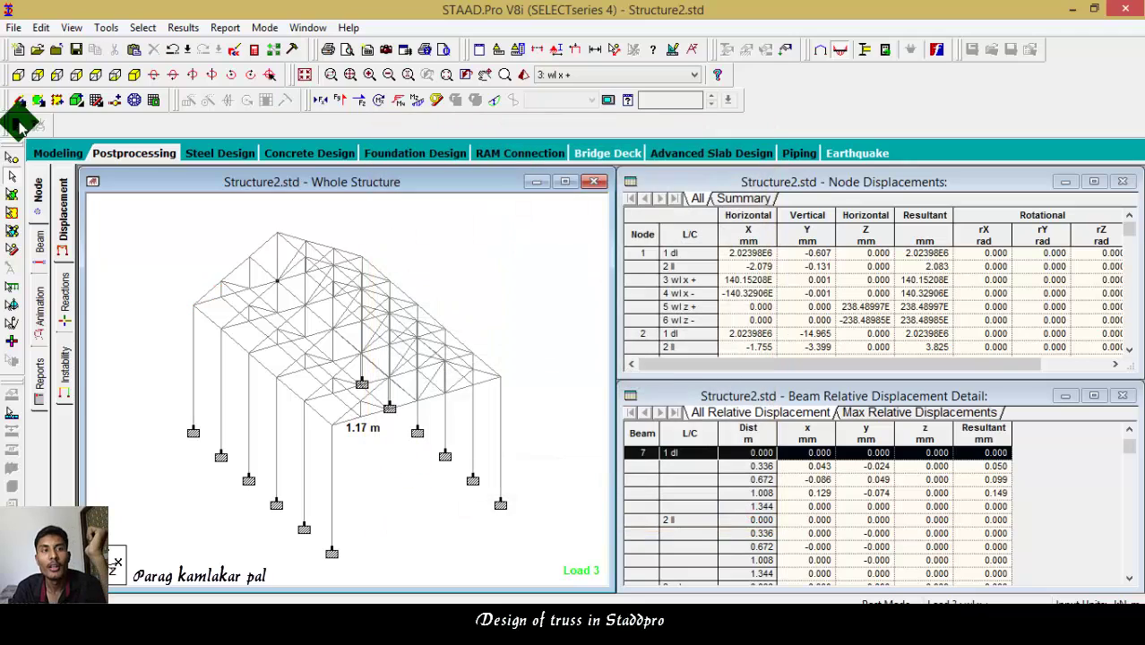
Select both frame columns and set the concrete design code to IS456.
{"action": "left_click", "coordinate": [18, 75]}
{"action": "left_click", "coordinate": [58, 153]}
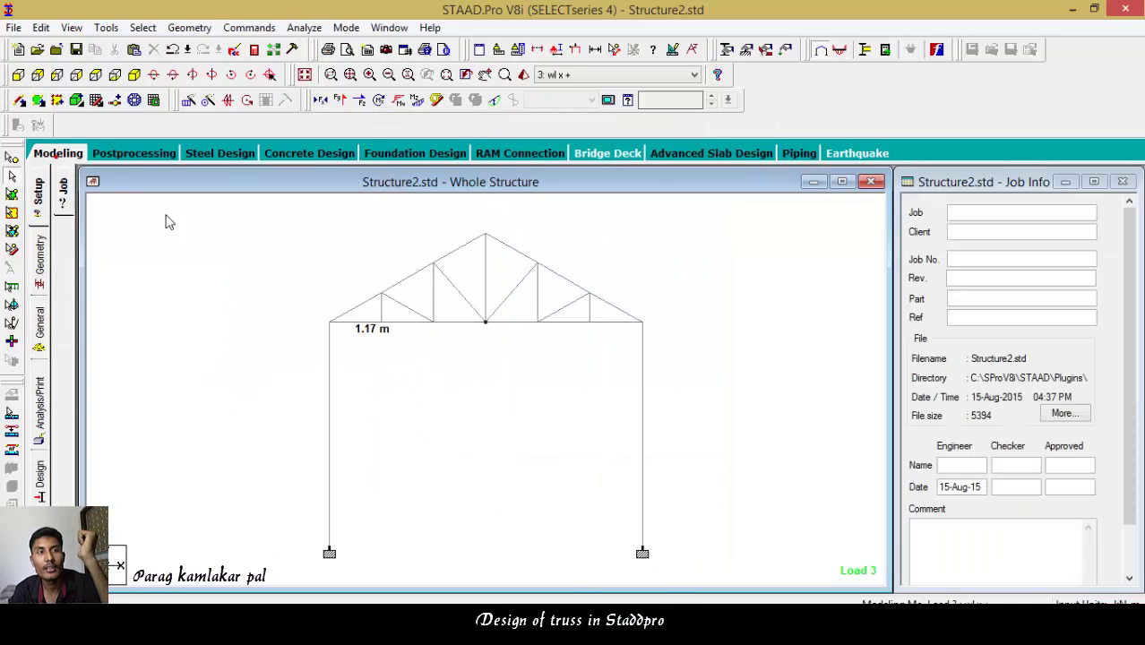
{"action": "left_click_drag", "start_coordinate": [304, 383], "coordinate": [734, 516]}
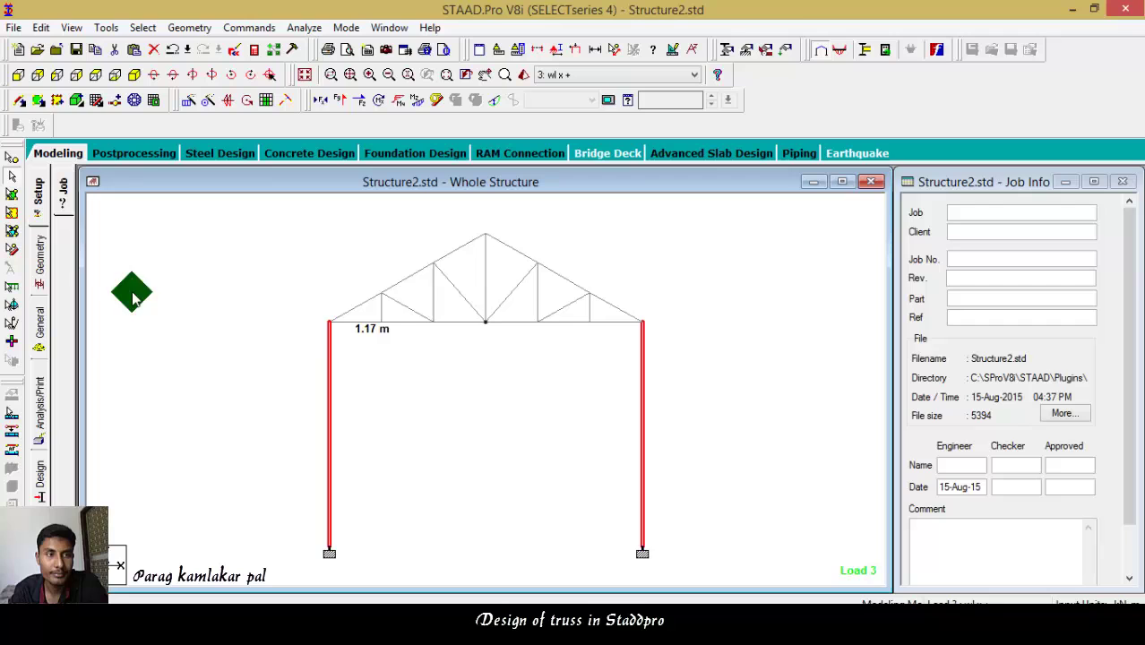
{"action": "left_click", "coordinate": [36, 448]}
{"action": "left_click", "coordinate": [64, 257]}
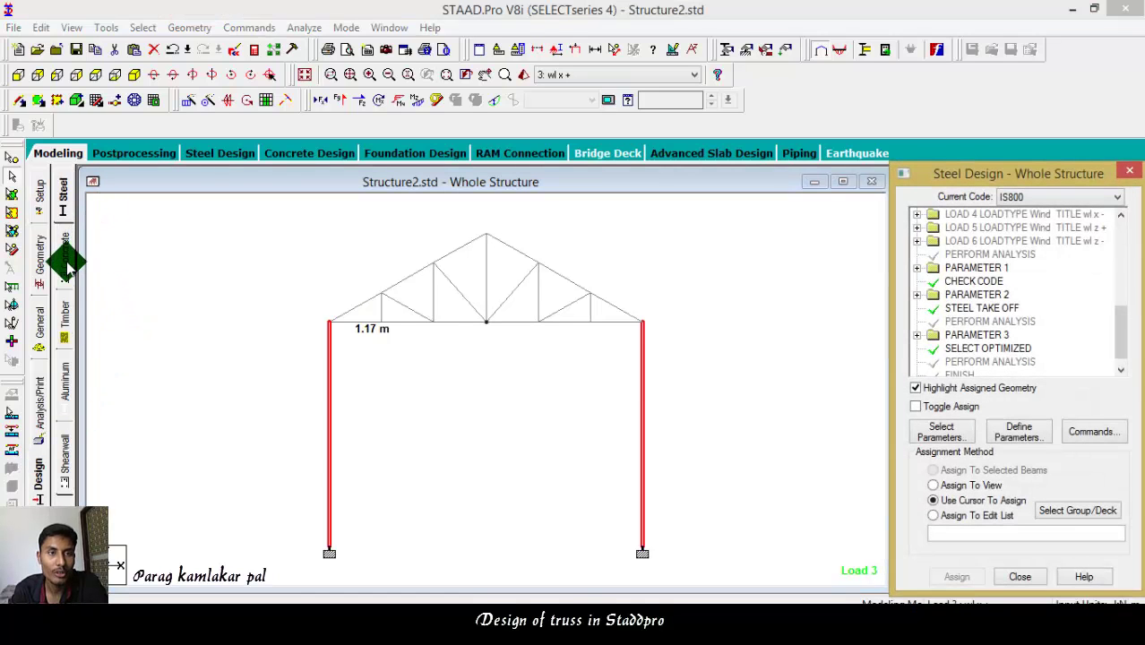
{"action": "left_click", "coordinate": [1035, 197]}
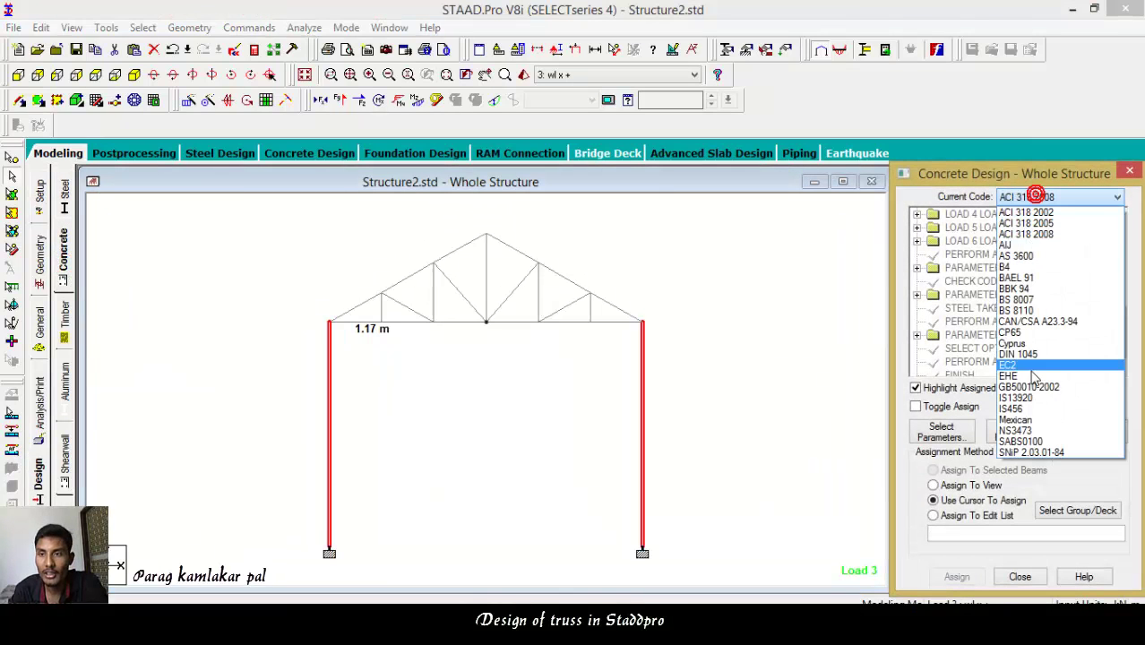
{"action": "left_click", "coordinate": [1029, 411]}
Define concrete parameters FC 25000 and FYMAIN 415000 kN/m2.
{"action": "left_click", "coordinate": [1016, 431]}
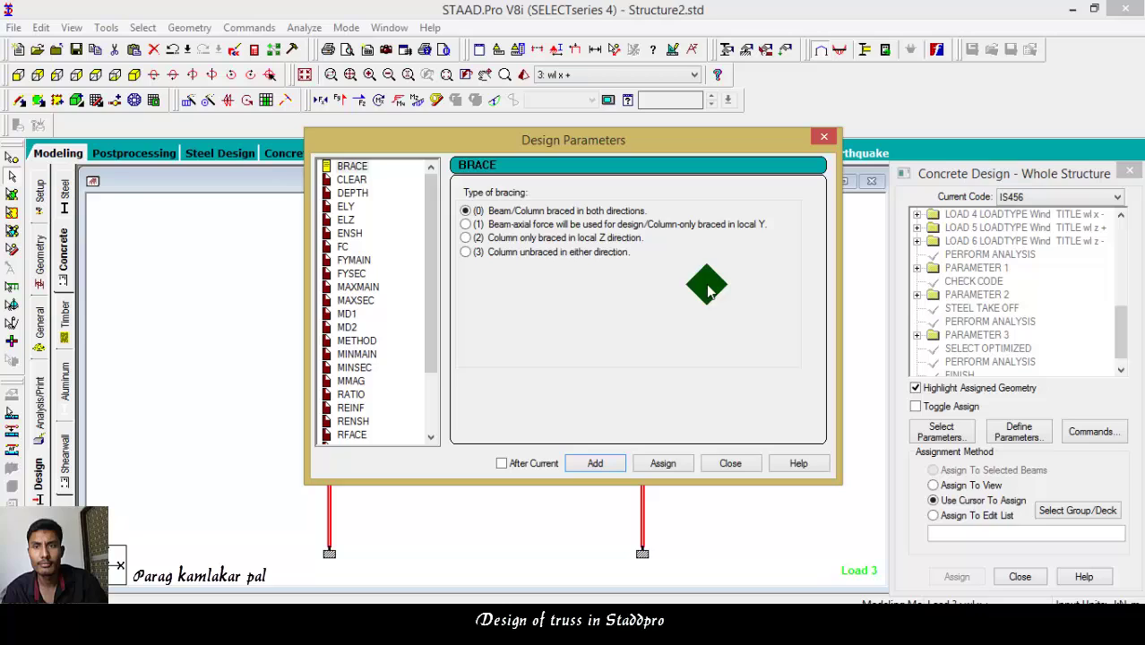
{"action": "left_click", "coordinate": [342, 246]}
{"action": "double_click", "coordinate": [638, 250]}
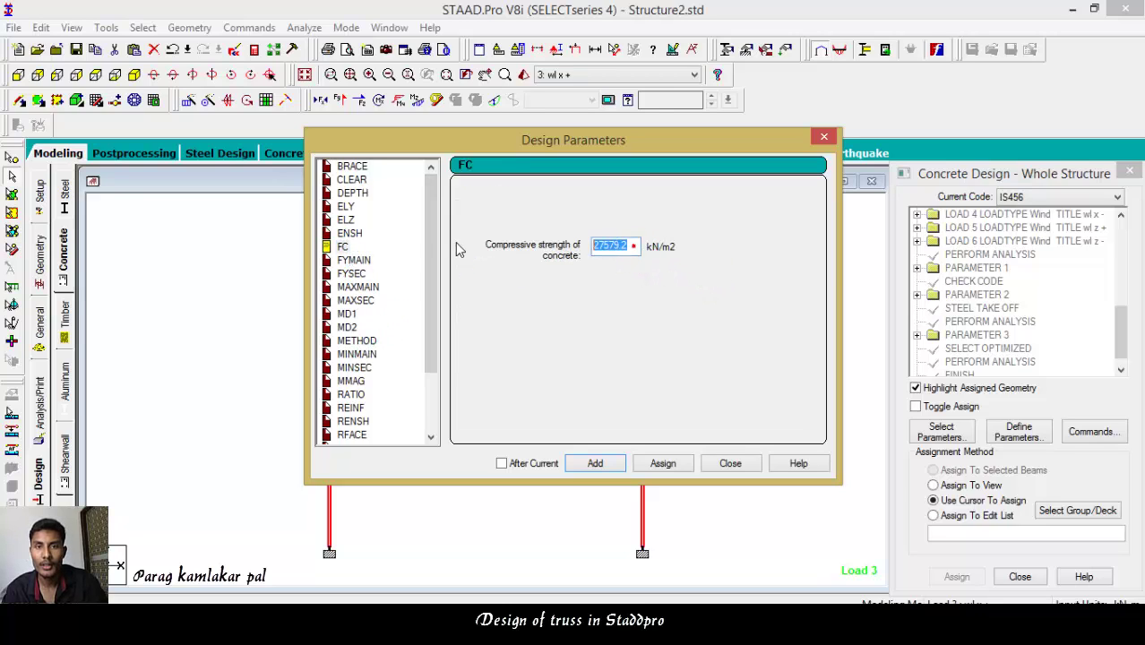
{"action": "type", "text": "25000"}
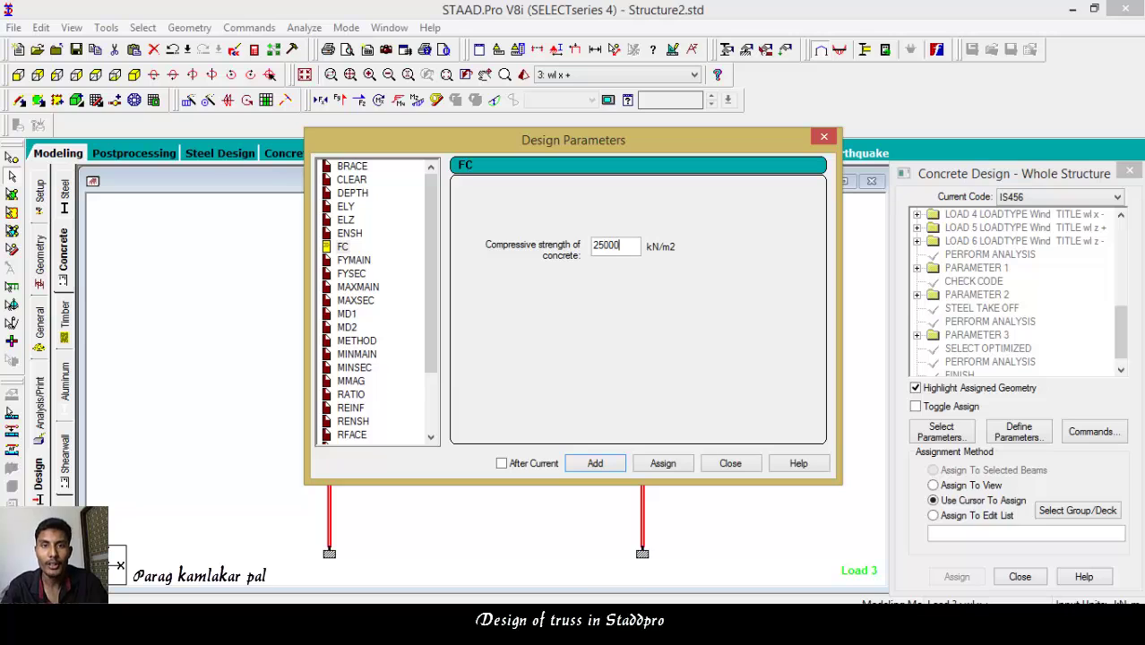
{"action": "left_click", "coordinate": [598, 462]}
{"action": "left_click", "coordinate": [342, 259]}
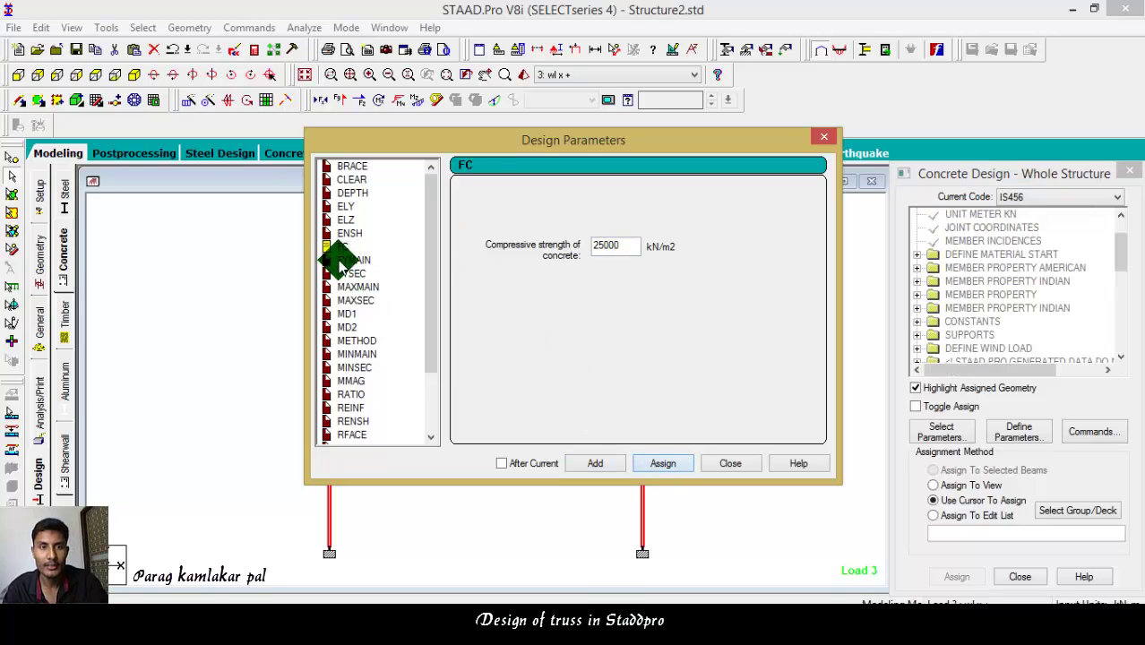
{"action": "double_click", "coordinate": [629, 247]}
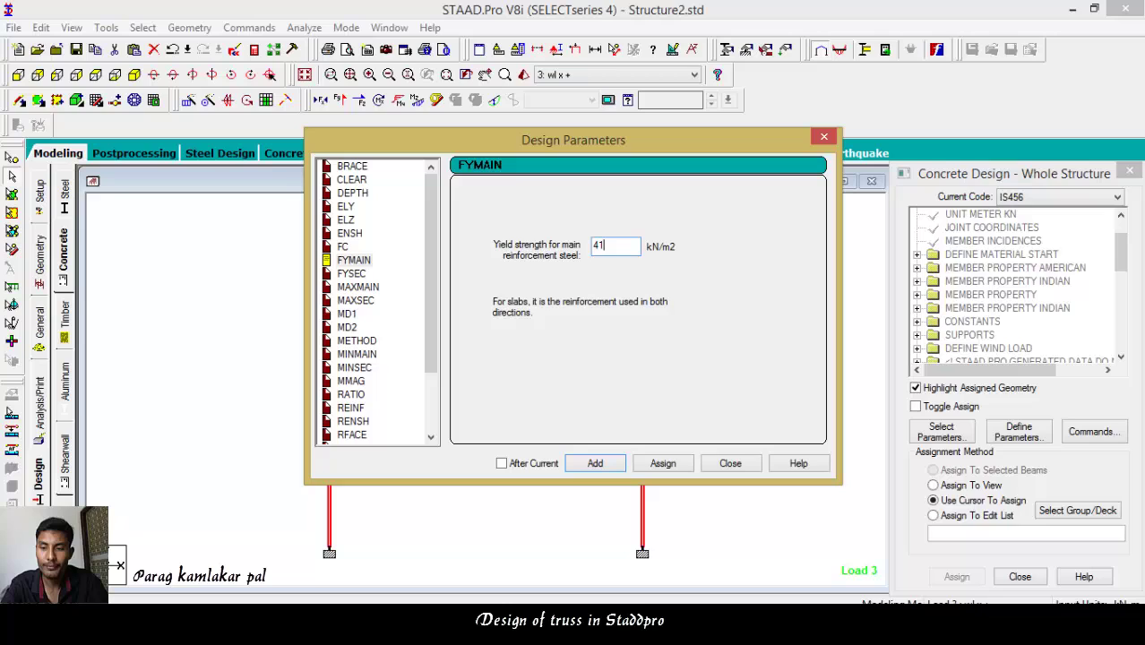
{"action": "left_click", "coordinate": [655, 453]}
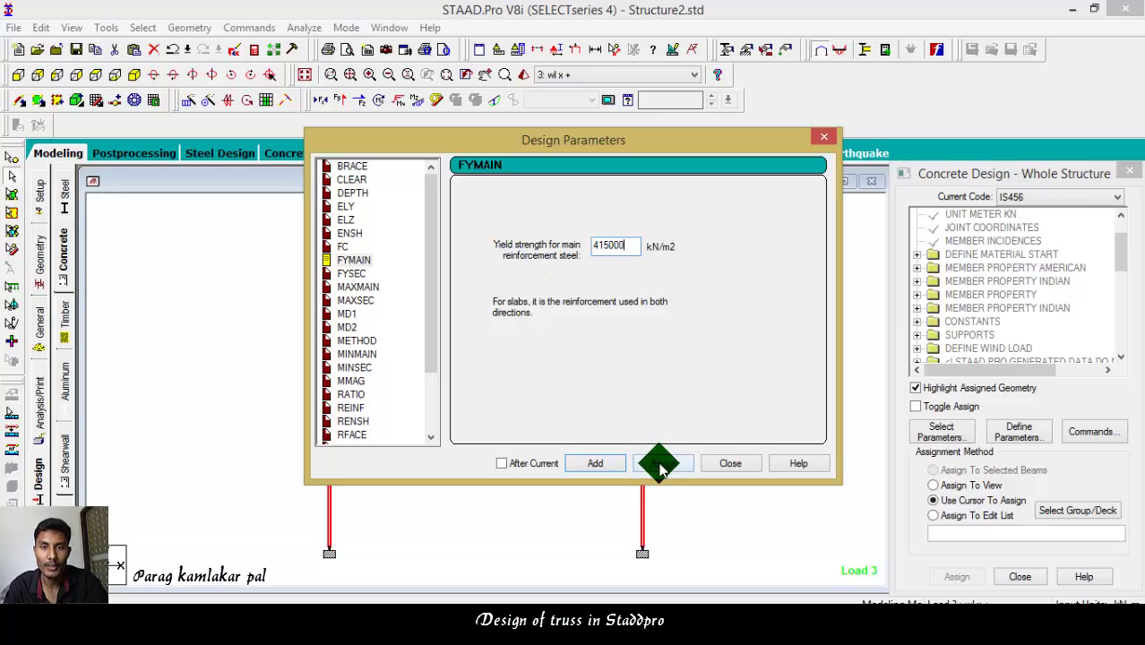
Add FYSEC 415000 kN/m2 as the shear steel yield parameter.
{"action": "left_click", "coordinate": [351, 274]}
{"action": "double_click", "coordinate": [626, 254]}
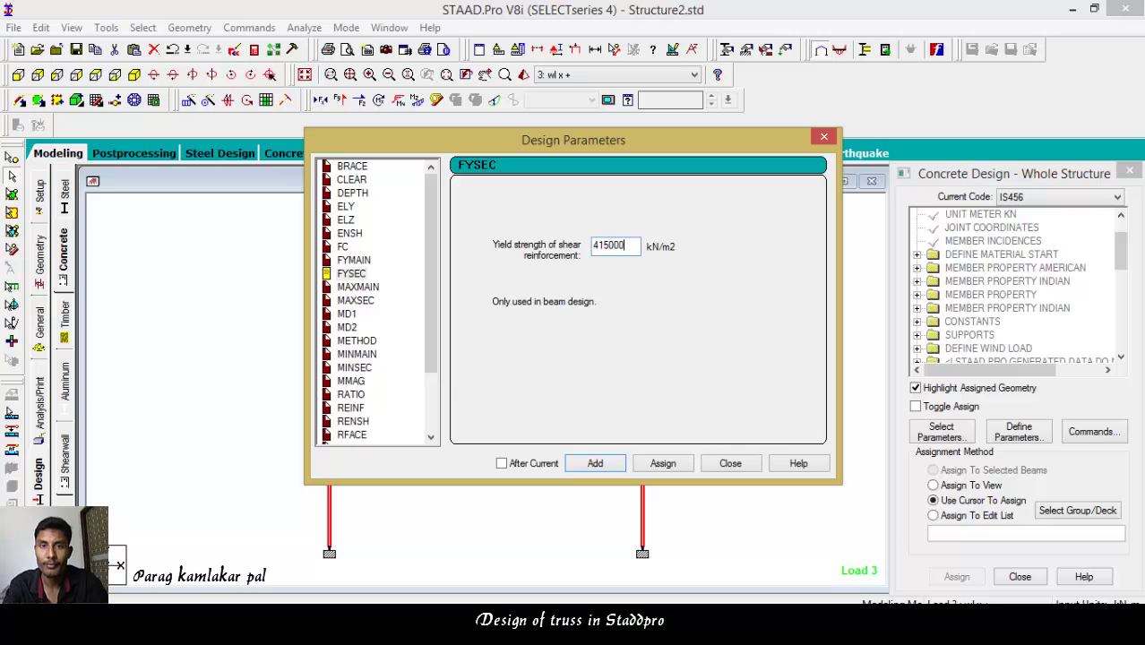
{"action": "type", "text": "415000"}
{"action": "left_click", "coordinate": [668, 461]}
{"action": "left_click", "coordinate": [733, 464]}
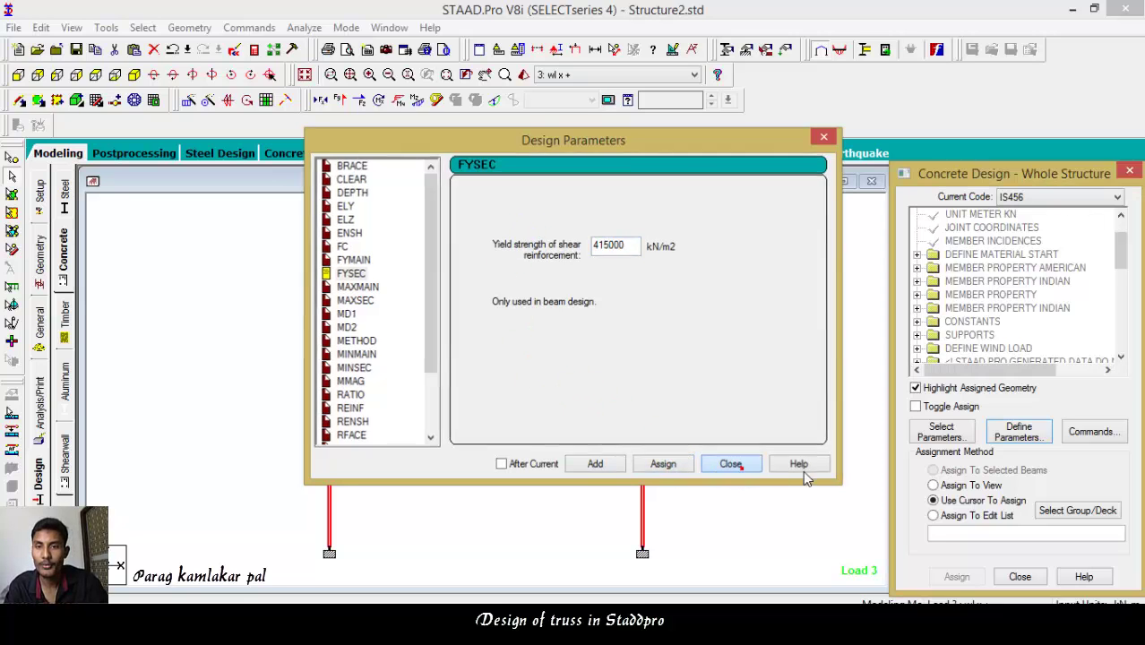
{"action": "left_click", "coordinate": [1070, 426]}
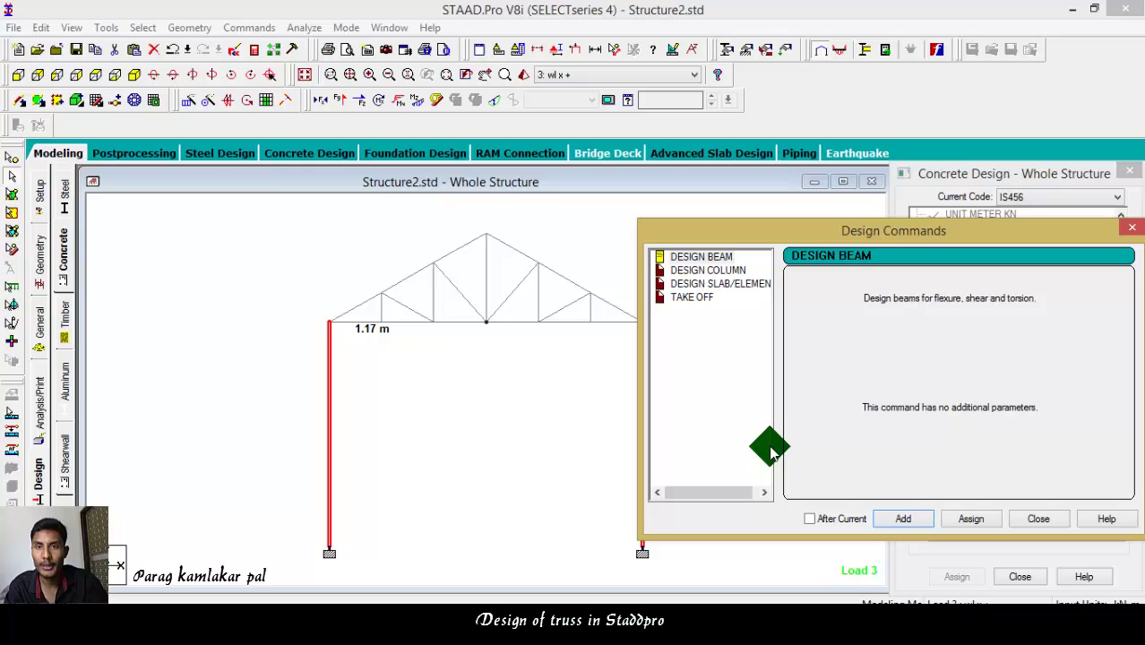
Assign the DESIGN COLUMN command to the selected RC columns.
{"action": "left_click", "coordinate": [699, 271]}
{"action": "left_click", "coordinate": [955, 519]}
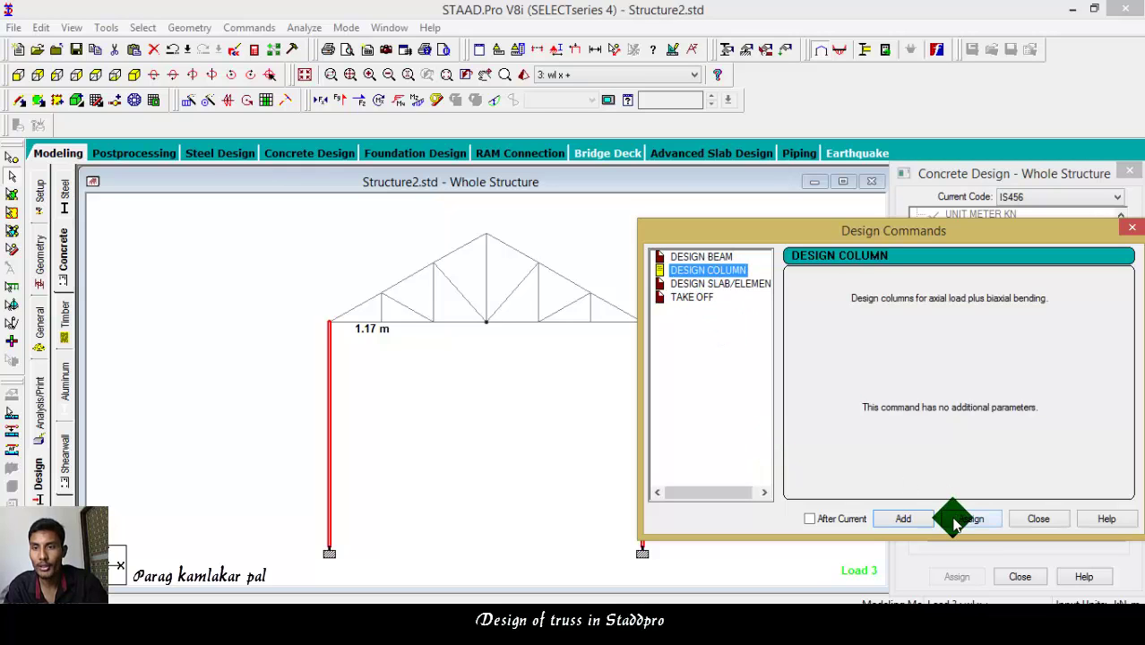
{"action": "left_click", "coordinate": [703, 297]}
{"action": "left_click", "coordinate": [1038, 519]}
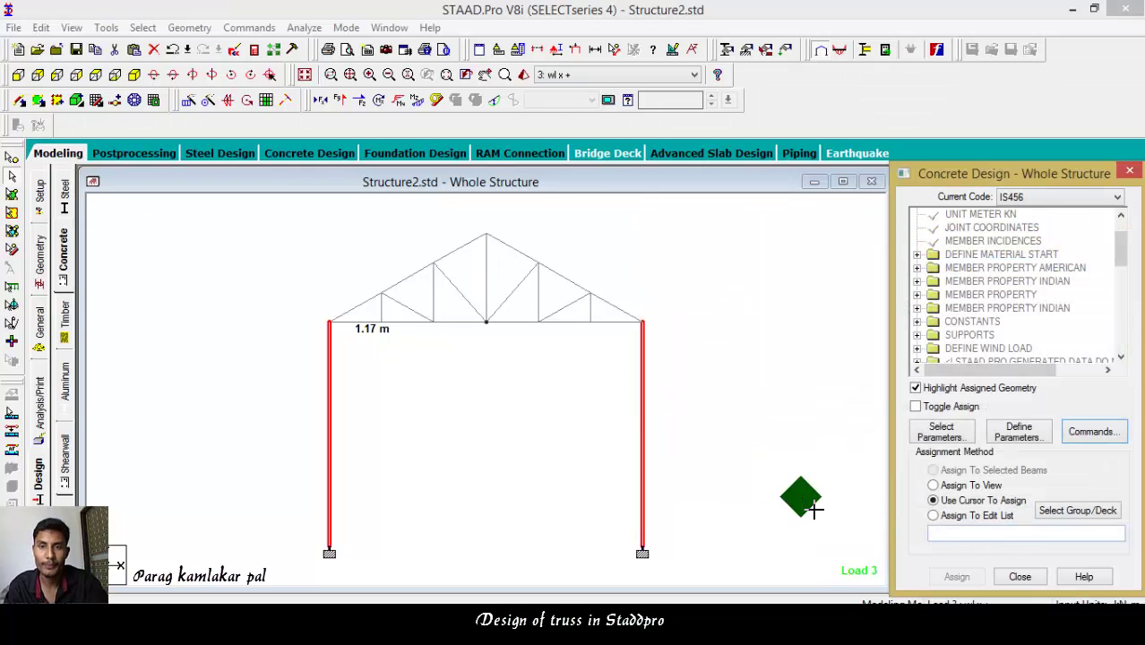
Add a Perform Analysis command and run the analysis, saving the modified model.
{"action": "left_click", "coordinate": [39, 410]}
{"action": "left_click", "coordinate": [525, 498]}
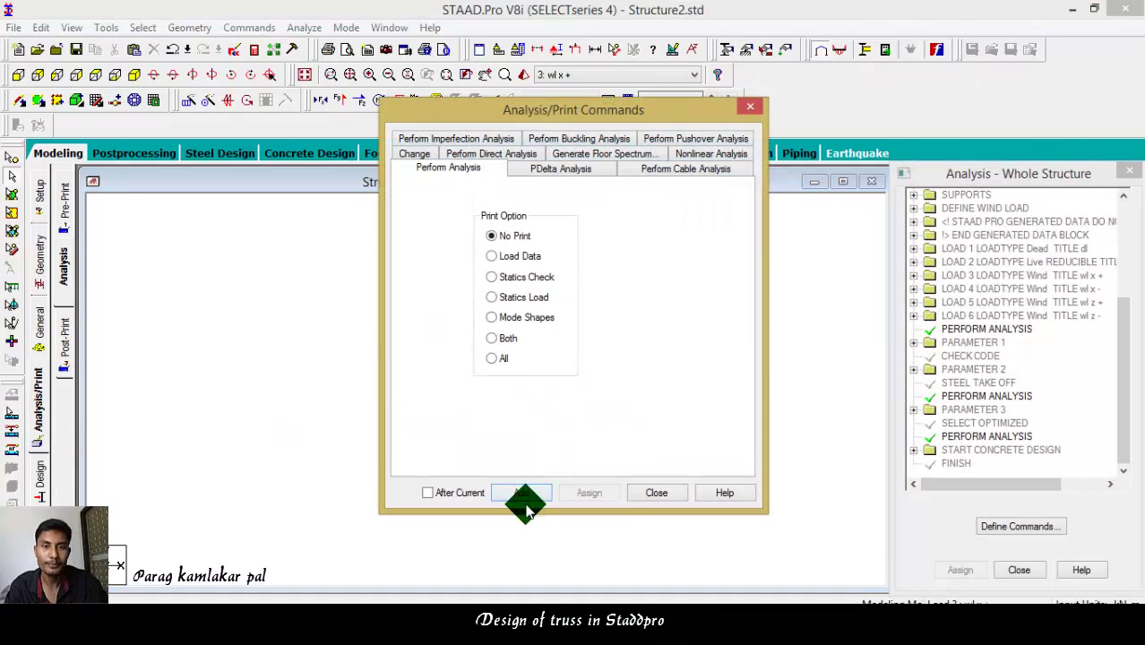
{"action": "left_click", "coordinate": [656, 493]}
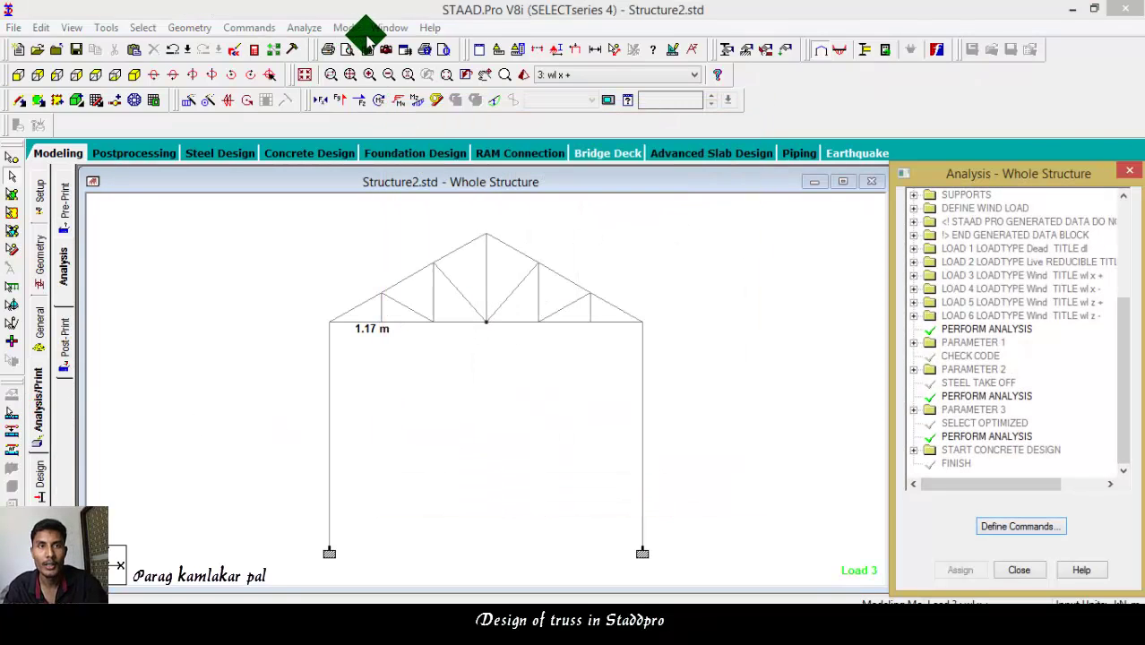
{"action": "left_click", "coordinate": [304, 28]}
{"action": "left_click", "coordinate": [332, 46]}
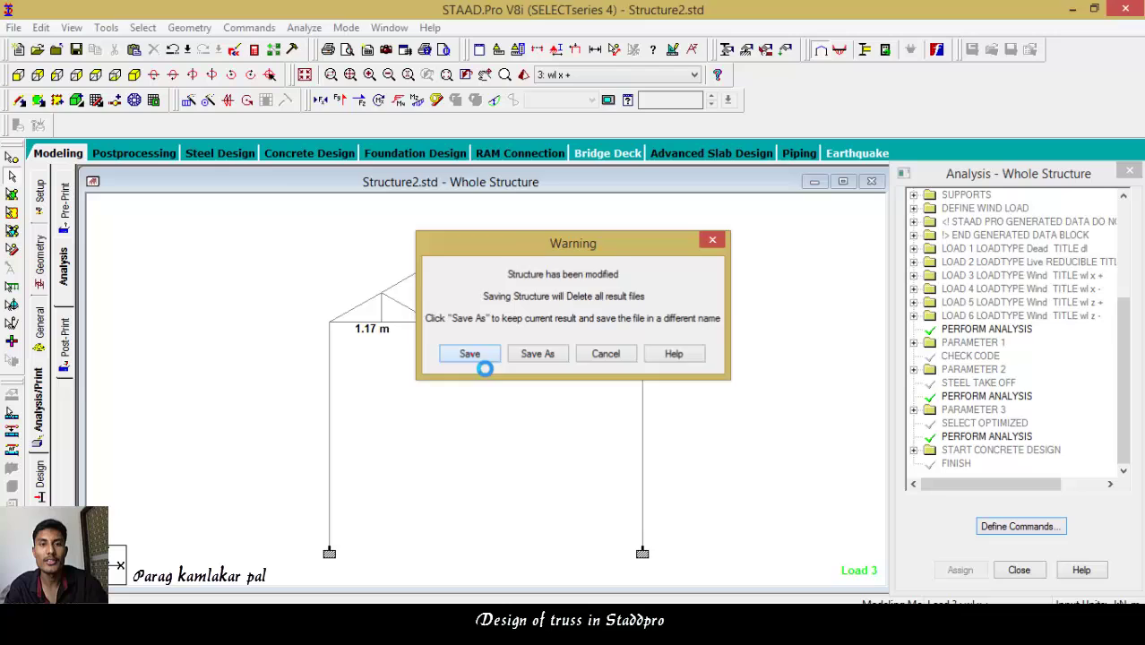
{"action": "left_click", "coordinate": [473, 351]}
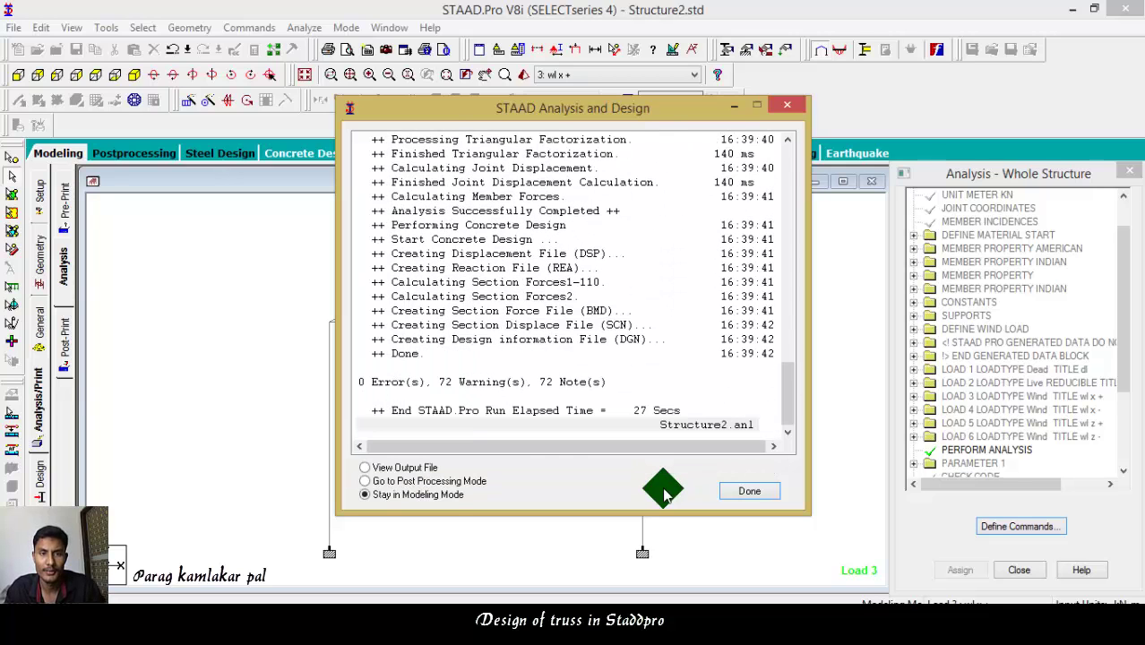
Open the output file after the run and jump to the CONCRETE DESIGN results.
{"action": "left_click", "coordinate": [403, 468]}
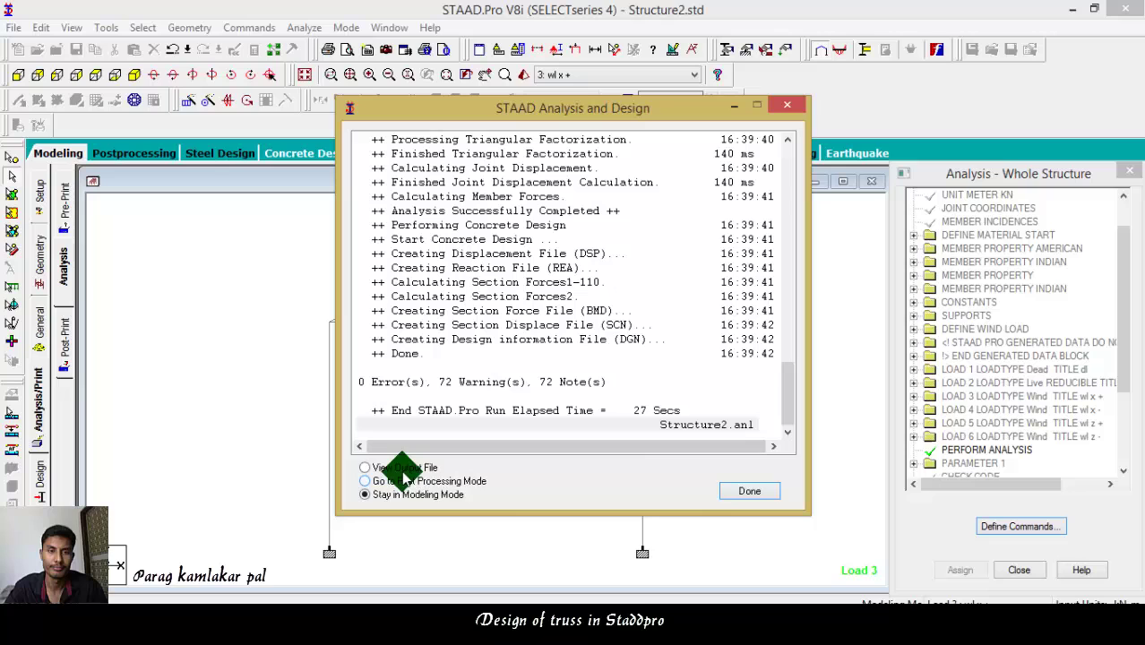
{"action": "left_click", "coordinate": [733, 492]}
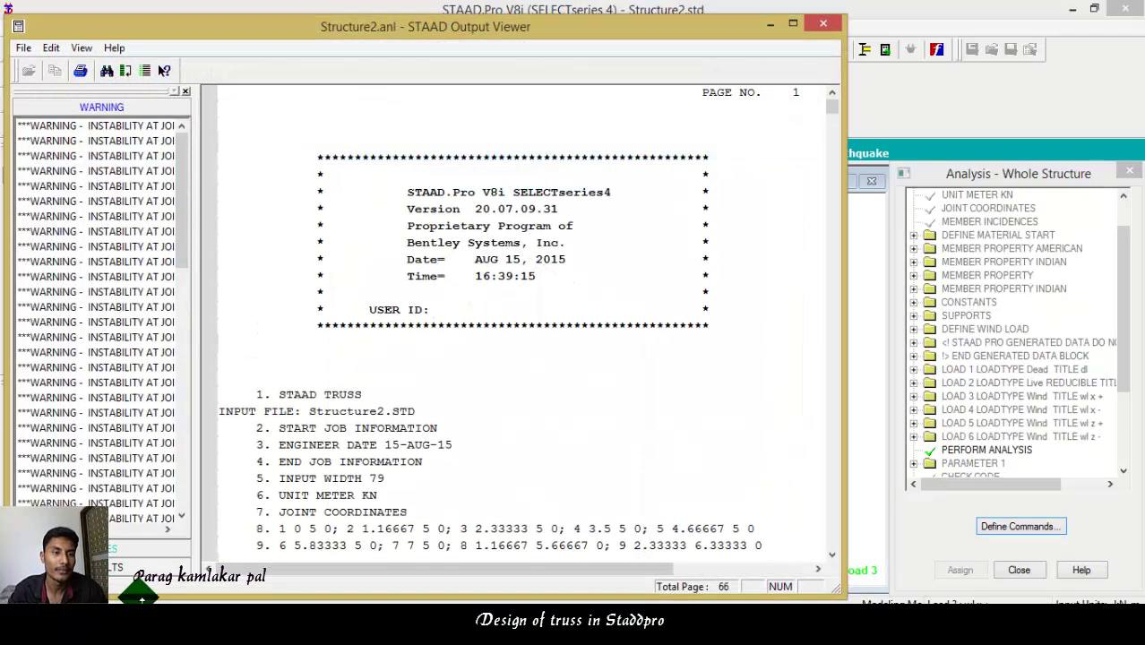
{"action": "left_click", "coordinate": [136, 567]}
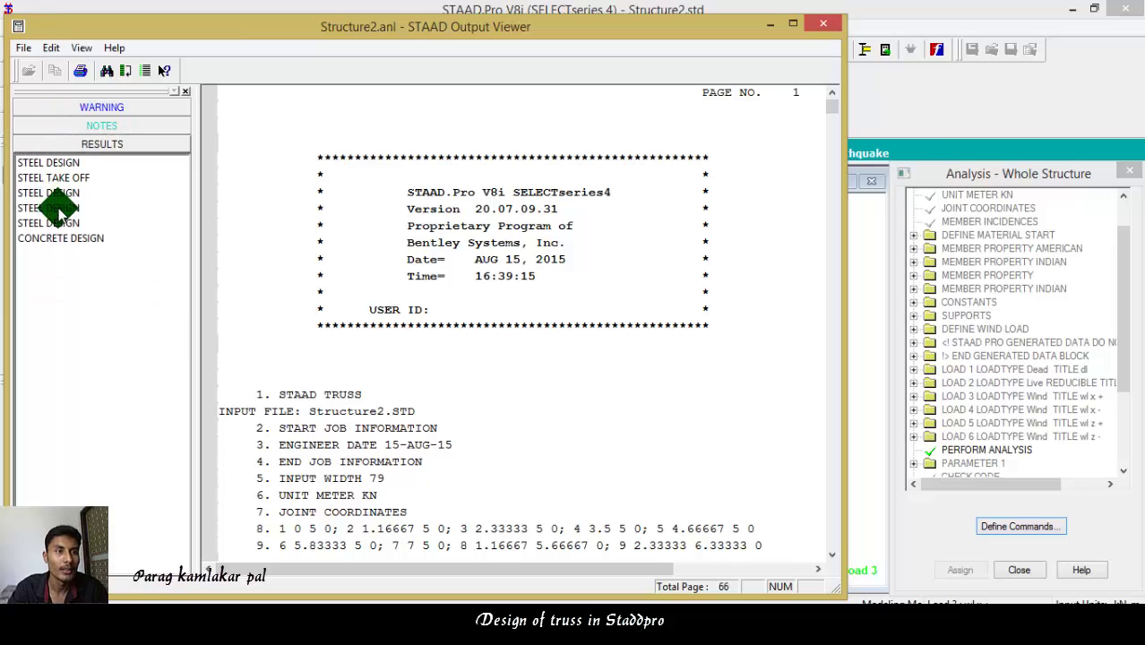
{"action": "left_click", "coordinate": [60, 237]}
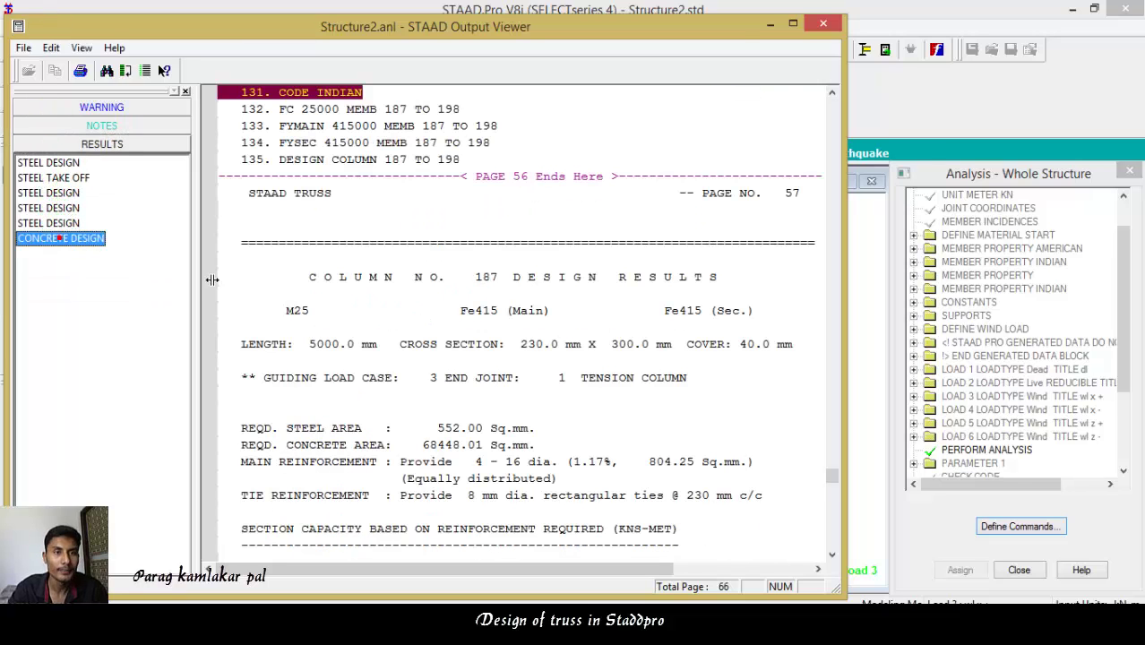
Review columns 187–190's designs (4-16 dia bars, 8 mm ties), then close the output viewer.
{"action": "left_click", "coordinate": [359, 398]}
{"action": "scroll", "coordinate": [369, 408], "scroll_direction": "down", "scroll_amount": 1}
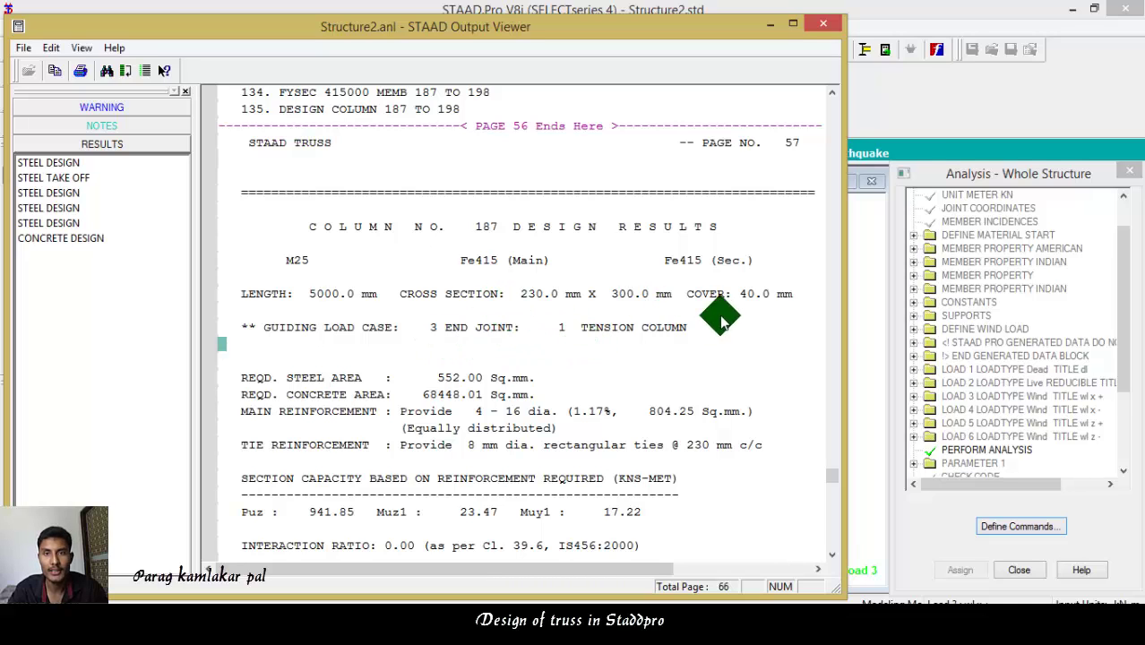
{"action": "scroll", "coordinate": [372, 438], "scroll_direction": "down", "scroll_amount": 2}
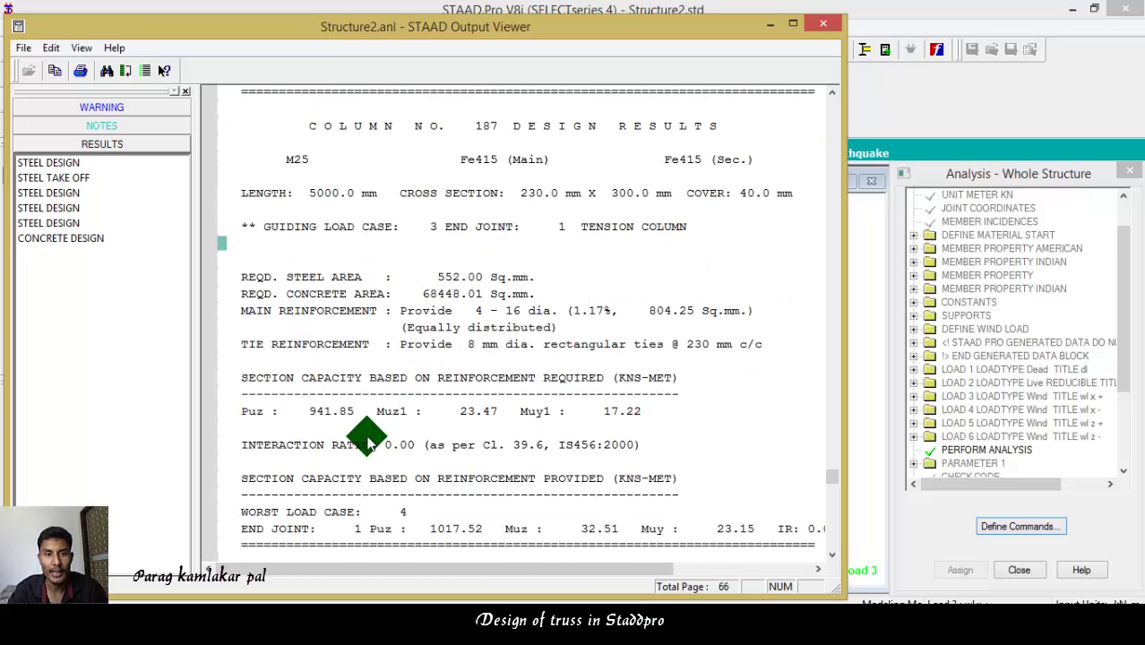
{"action": "scroll", "coordinate": [535, 330], "scroll_direction": "down", "scroll_amount": 12}
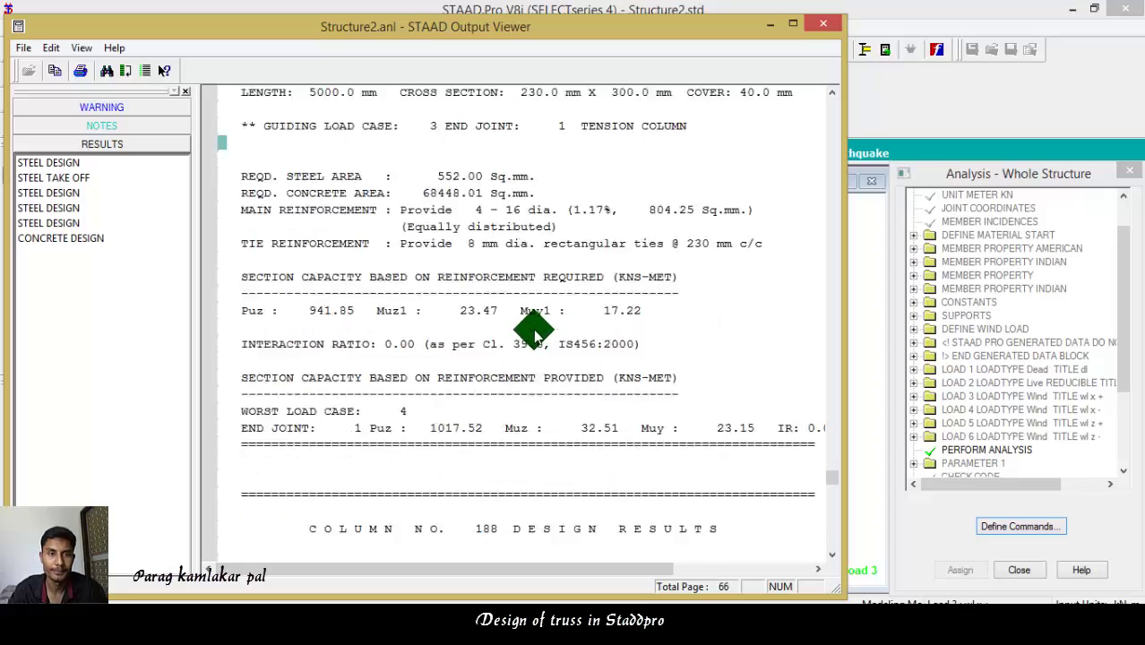
{"action": "scroll", "coordinate": [524, 339], "scroll_direction": "down", "scroll_amount": 13}
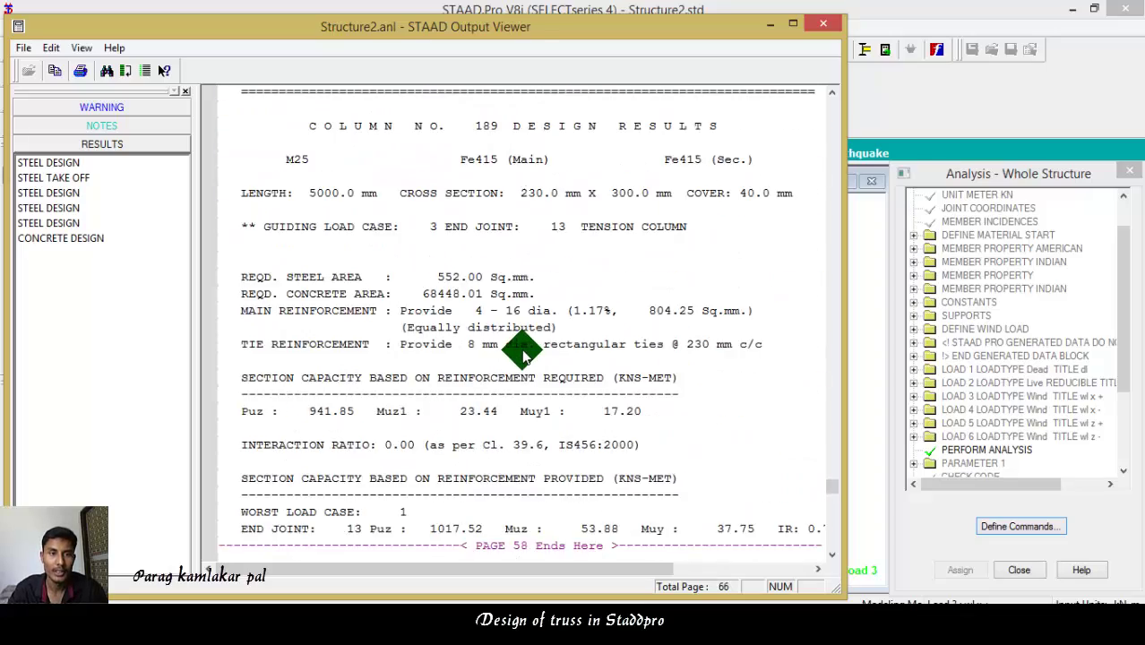
{"action": "scroll", "coordinate": [520, 330], "scroll_direction": "down", "scroll_amount": 3}
{"action": "scroll", "coordinate": [519, 327], "scroll_direction": "up", "scroll_amount": 2}
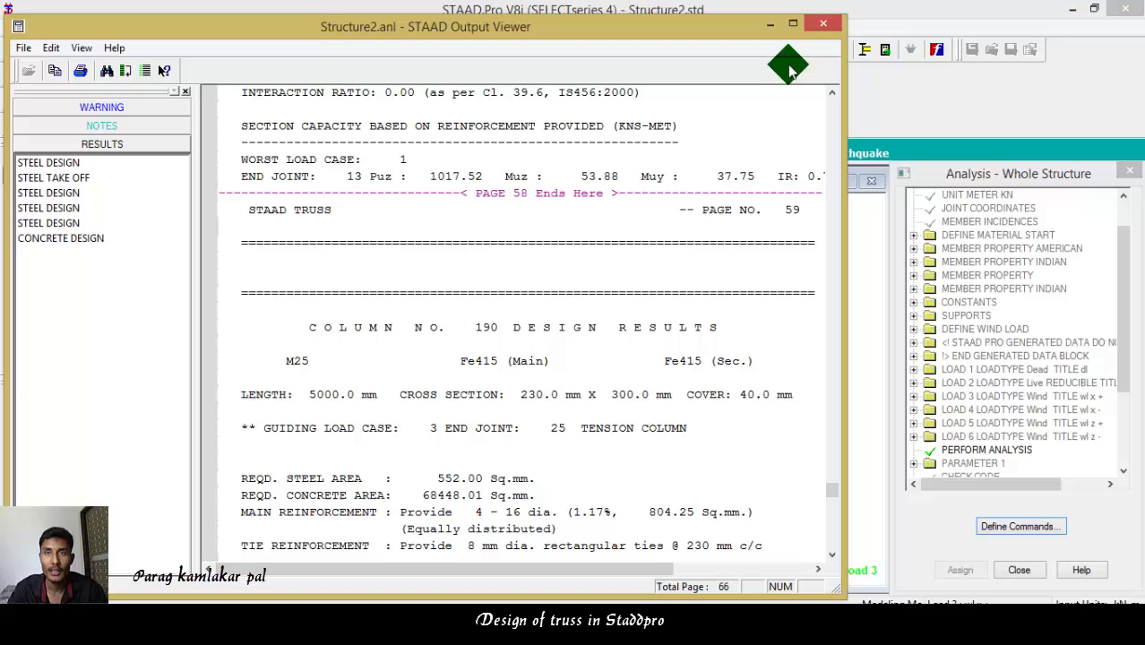
{"action": "left_click", "coordinate": [823, 24]}
In the results view, open left column 193's IS-456 concrete design details.
{"action": "left_click", "coordinate": [144, 154]}
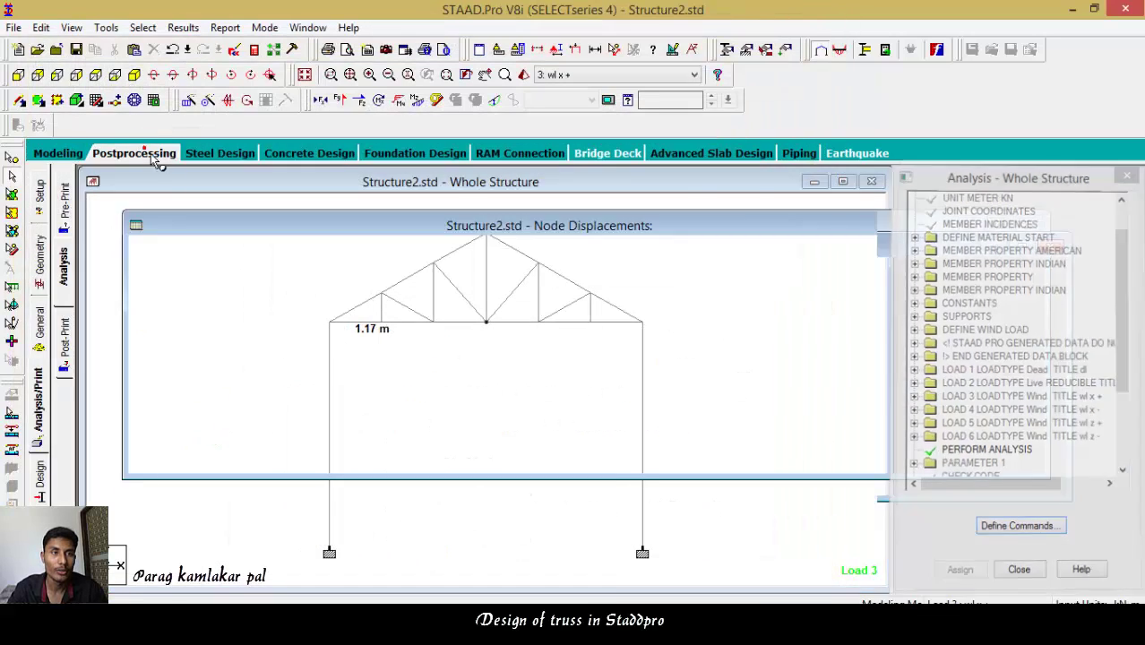
{"action": "left_click", "coordinate": [219, 376]}
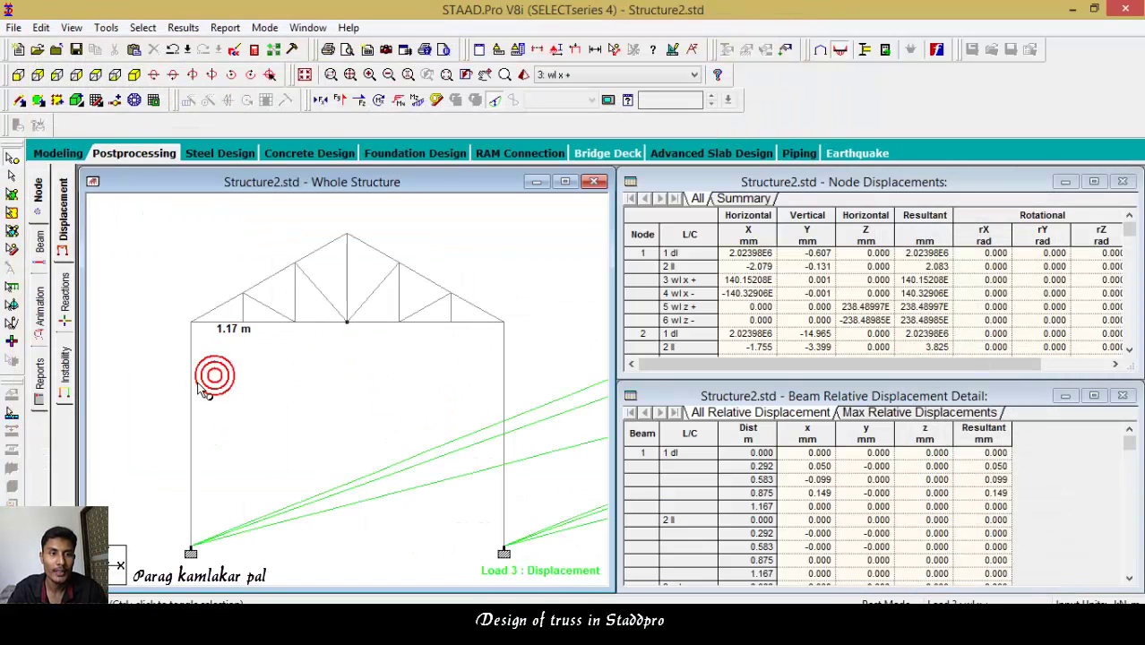
{"action": "left_click", "coordinate": [12, 177]}
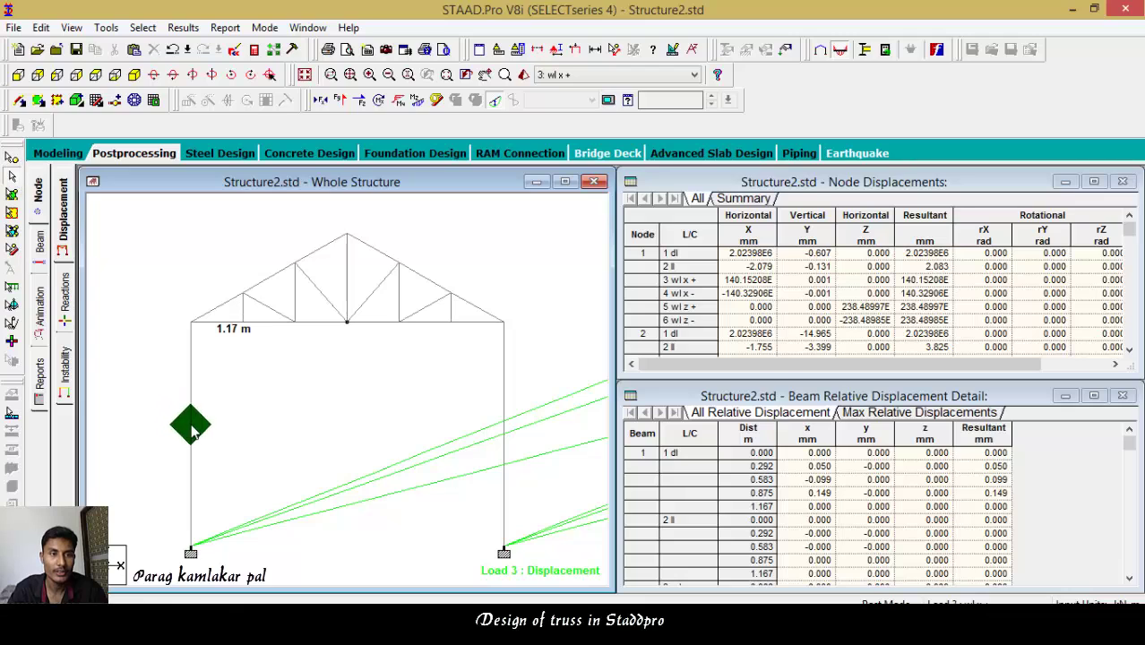
{"action": "double_click", "coordinate": [192, 430]}
{"action": "left_click", "coordinate": [663, 144]}
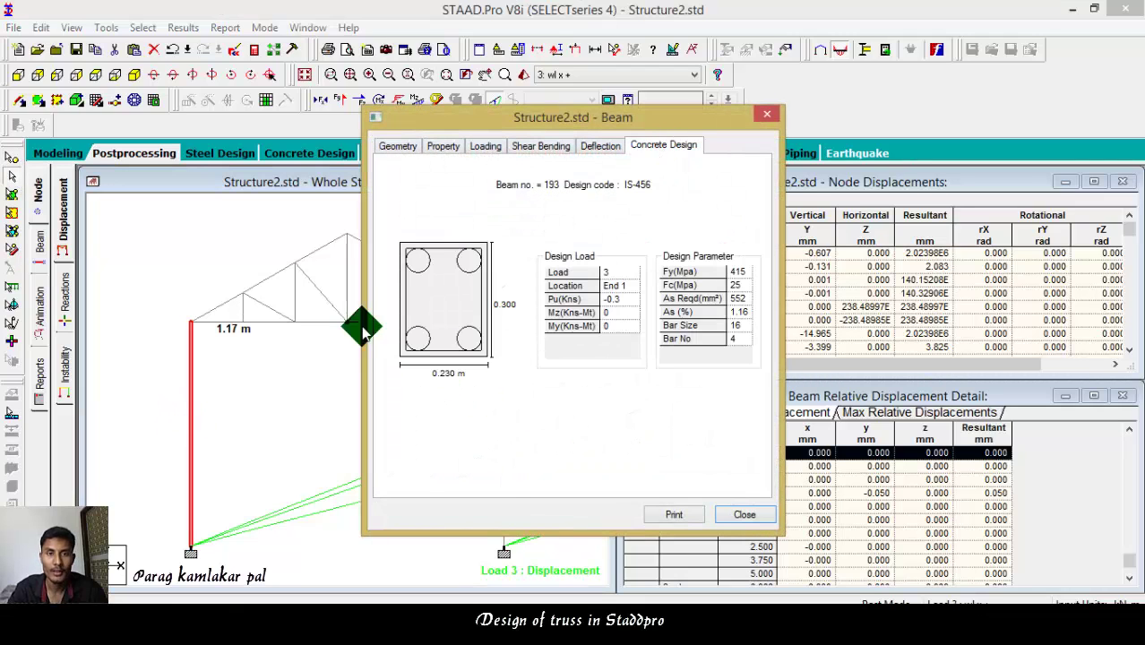
Browse column 193's geometry, property, loading, force and deflection data (about 2.48 m along).
{"action": "left_click", "coordinate": [400, 146]}
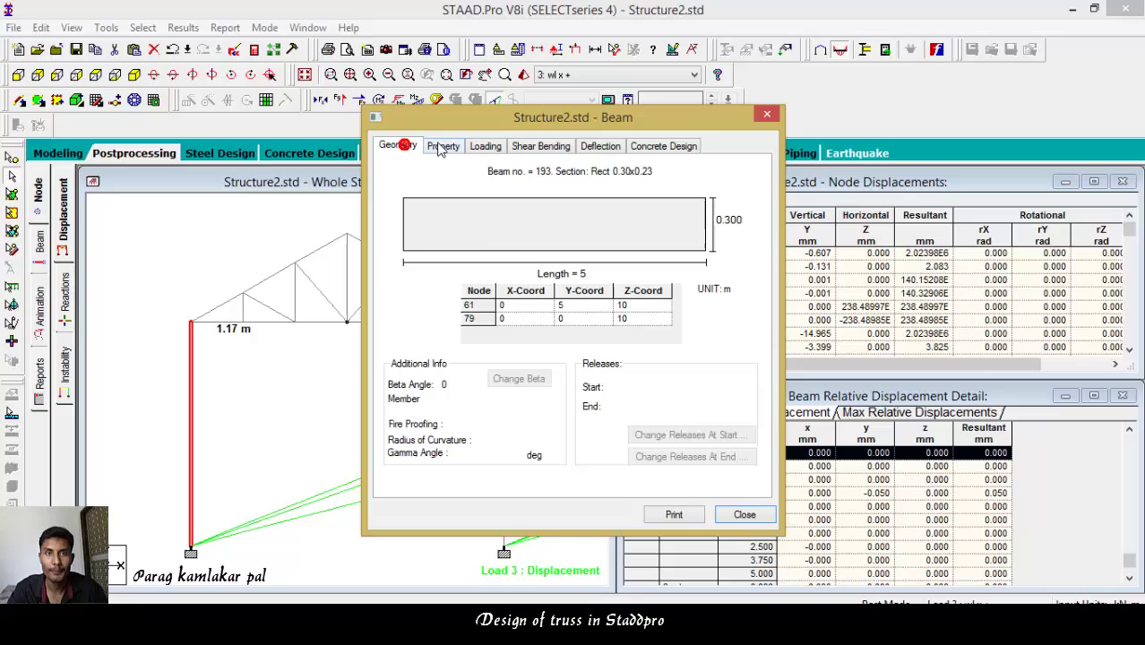
{"action": "left_click", "coordinate": [443, 146]}
{"action": "left_click", "coordinate": [486, 146]}
{"action": "left_click", "coordinate": [539, 146]}
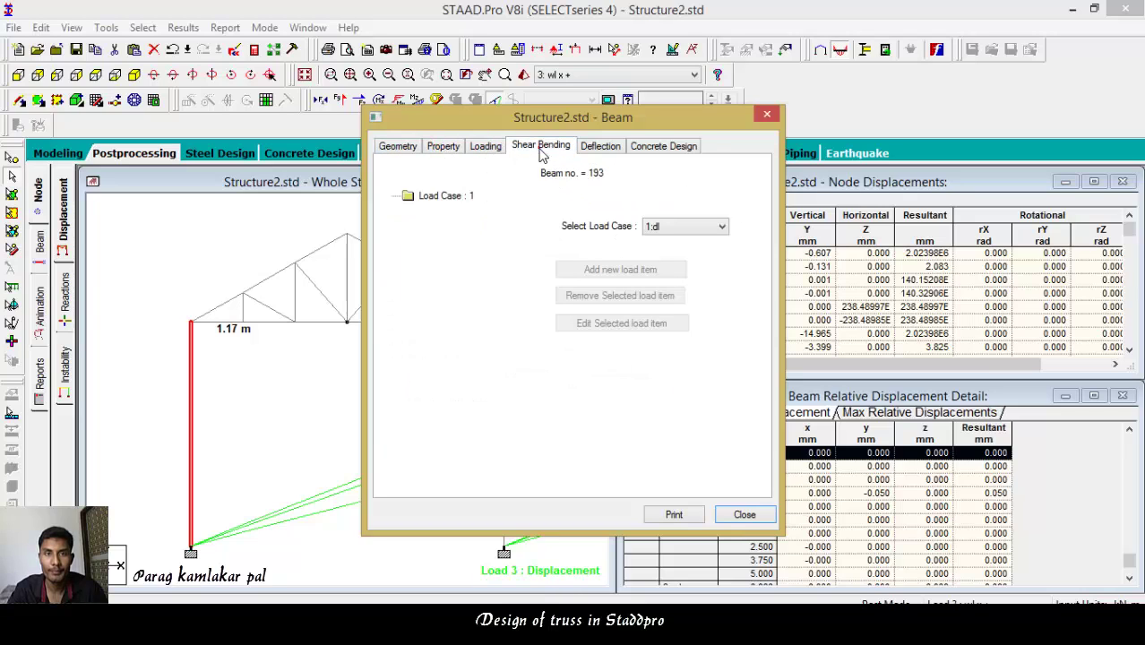
{"action": "left_click", "coordinate": [588, 147]}
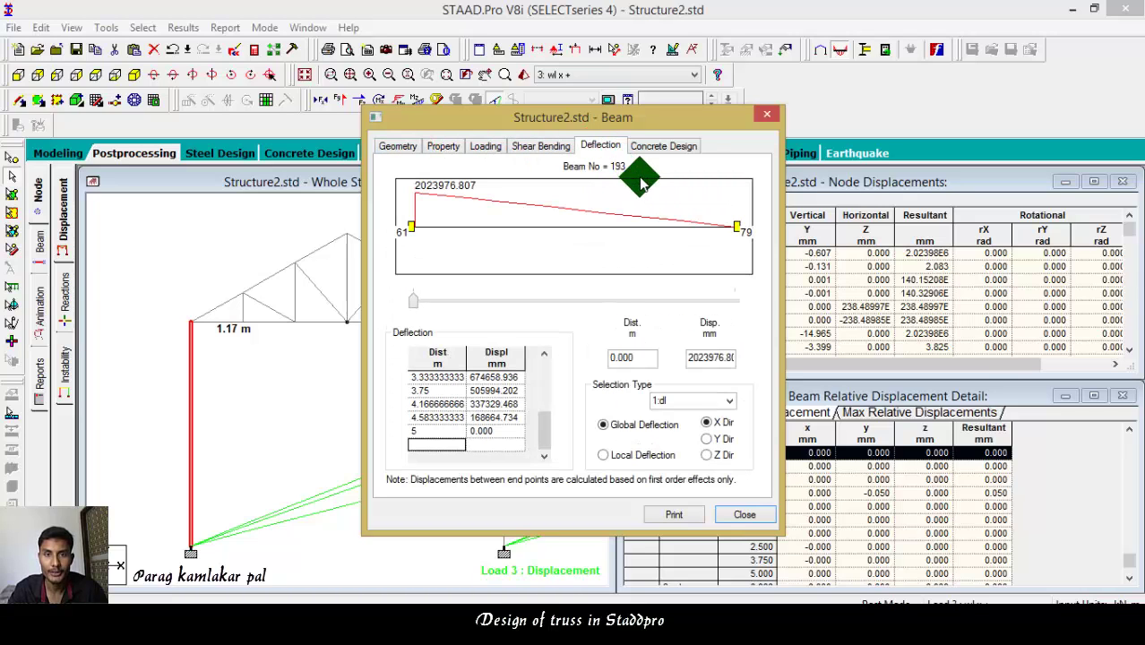
{"action": "left_click_drag", "start_coordinate": [415, 300], "coordinate": [562, 295]}
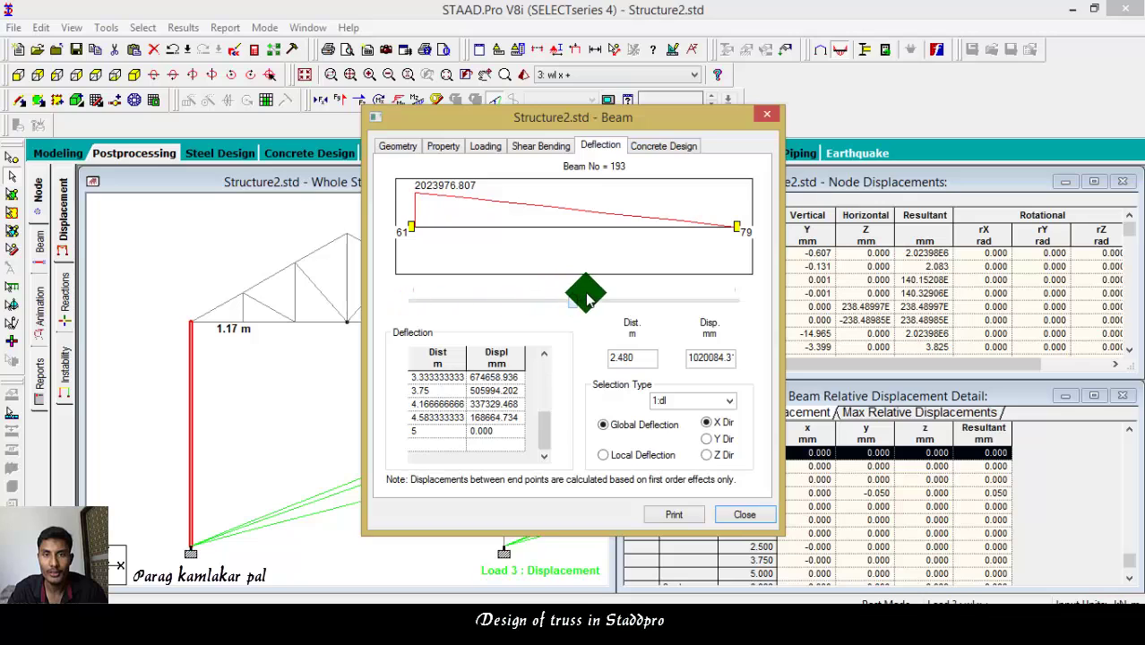
{"action": "left_click", "coordinate": [667, 149]}
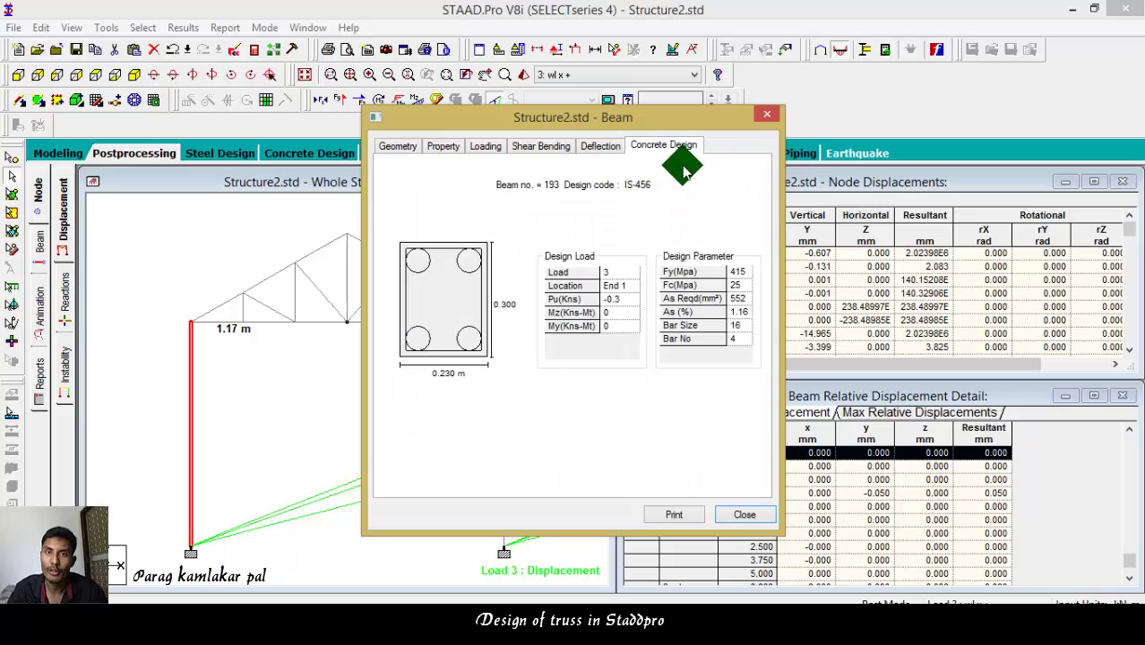
{"action": "left_click", "coordinate": [767, 113]}
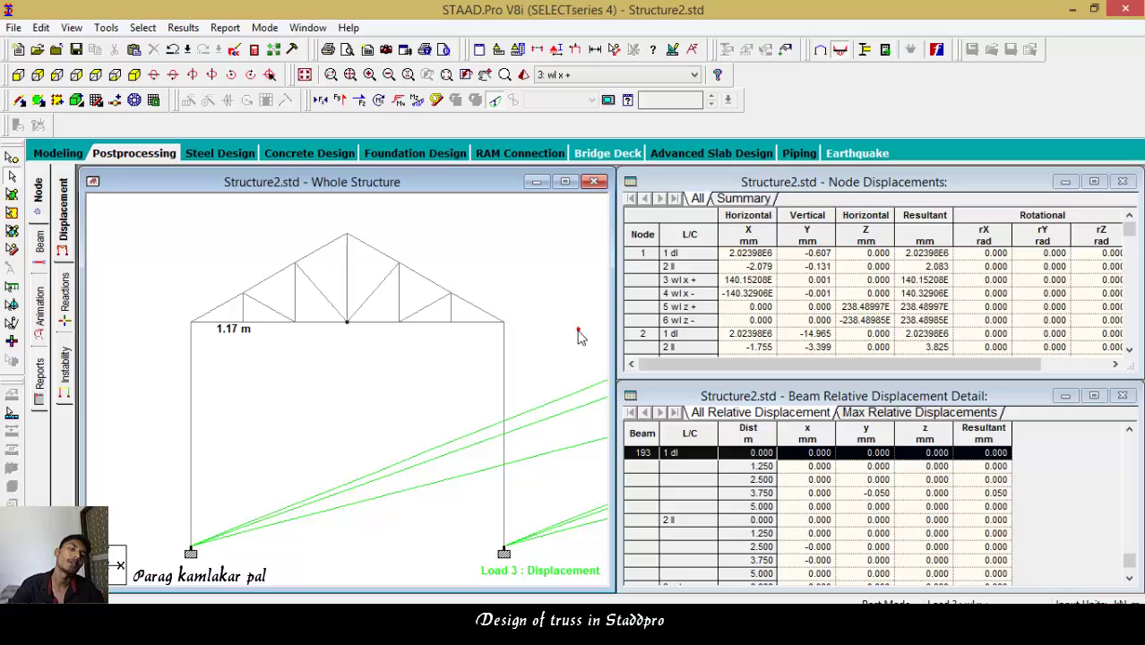
{"action": "mouse_move", "coordinate": [578, 336]}
{"action": "left_mouse_down"}
{"action": "mouse_move", "coordinate": [512, 384]}
{"action": "mouse_move", "coordinate": [459, 493]}
{"action": "mouse_move", "coordinate": [423, 466]}
{"action": "mouse_move", "coordinate": [427, 401]}
{"action": "left_mouse_up"}
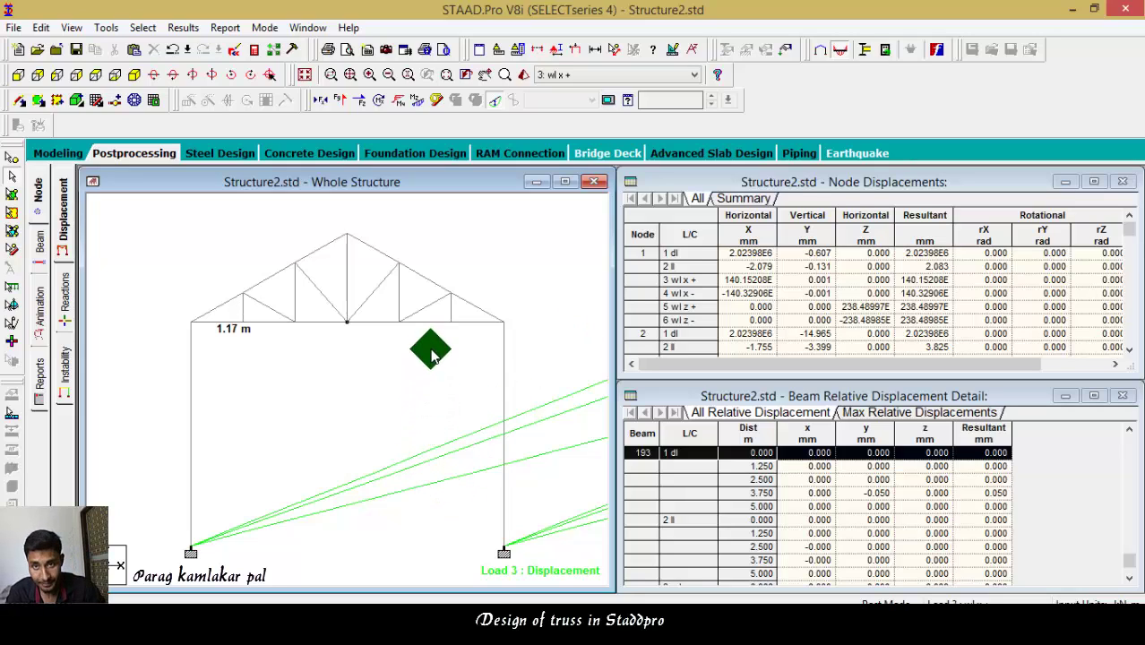